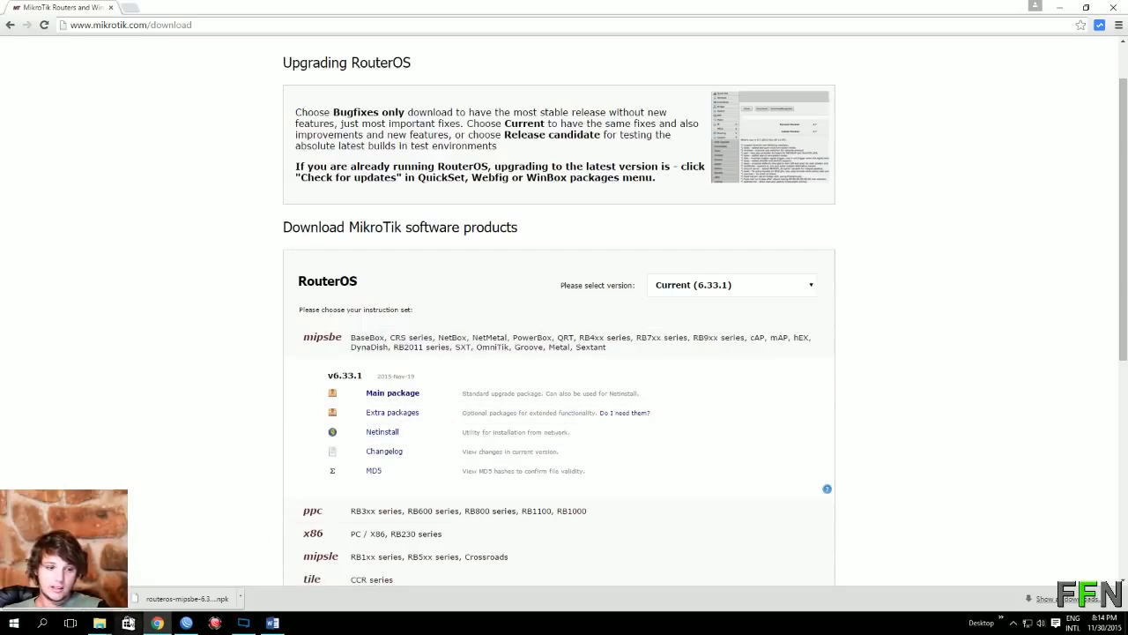
Step: Bring up the all_packages-mipsbe-6.33.1 folder and copy all 22 .npk package files
left_click(105, 627)
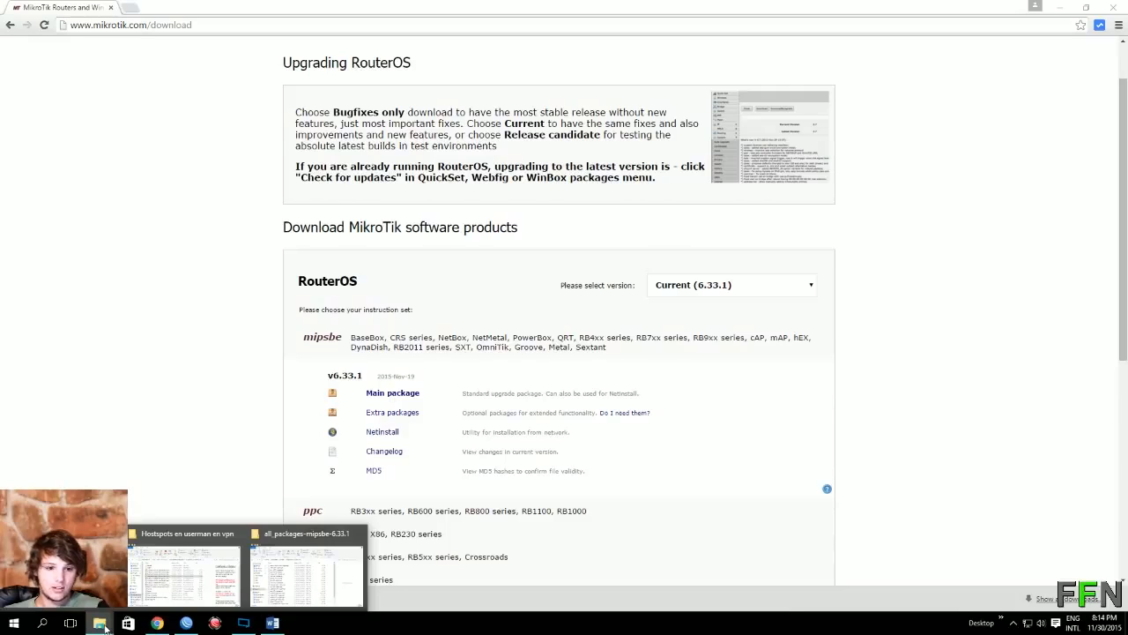
left_click(306, 573)
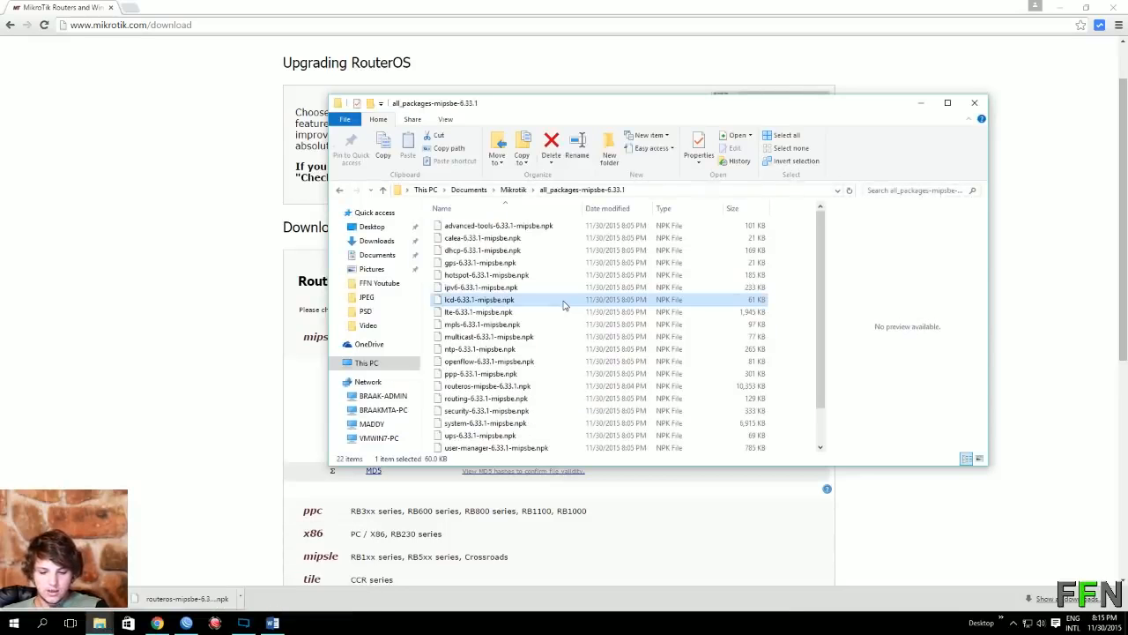
key("ctrl+c")
key("ctrl+a")
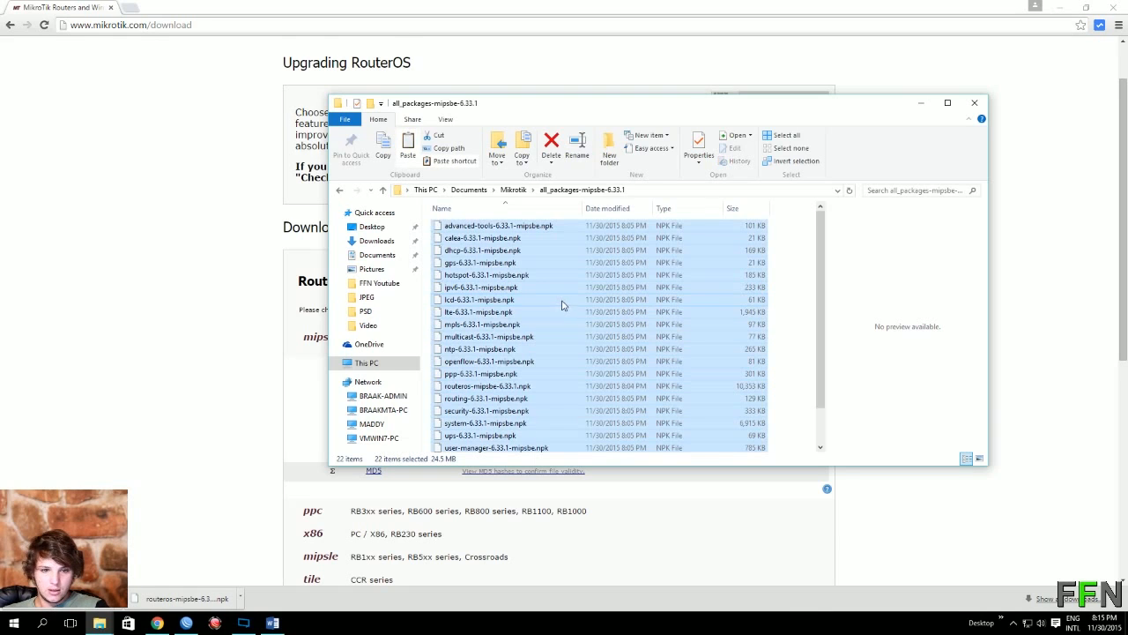
right_click(561, 304)
left_click(603, 374)
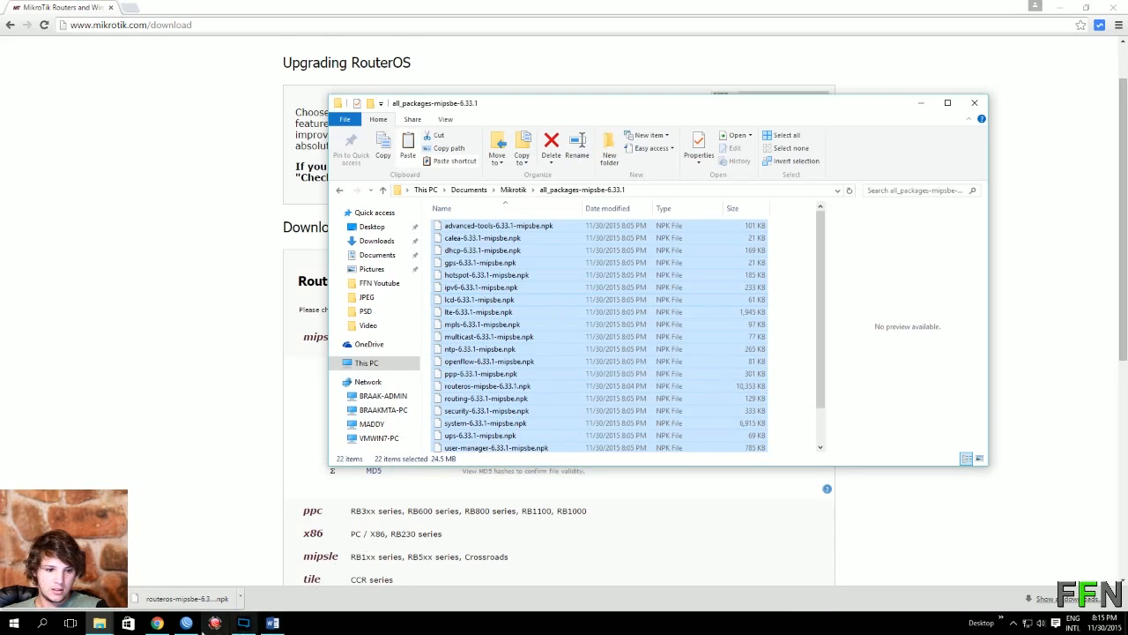
Step: Paste the 6.33.1 packages into the router's Files list, then close the Package and File lists
left_click(187, 623)
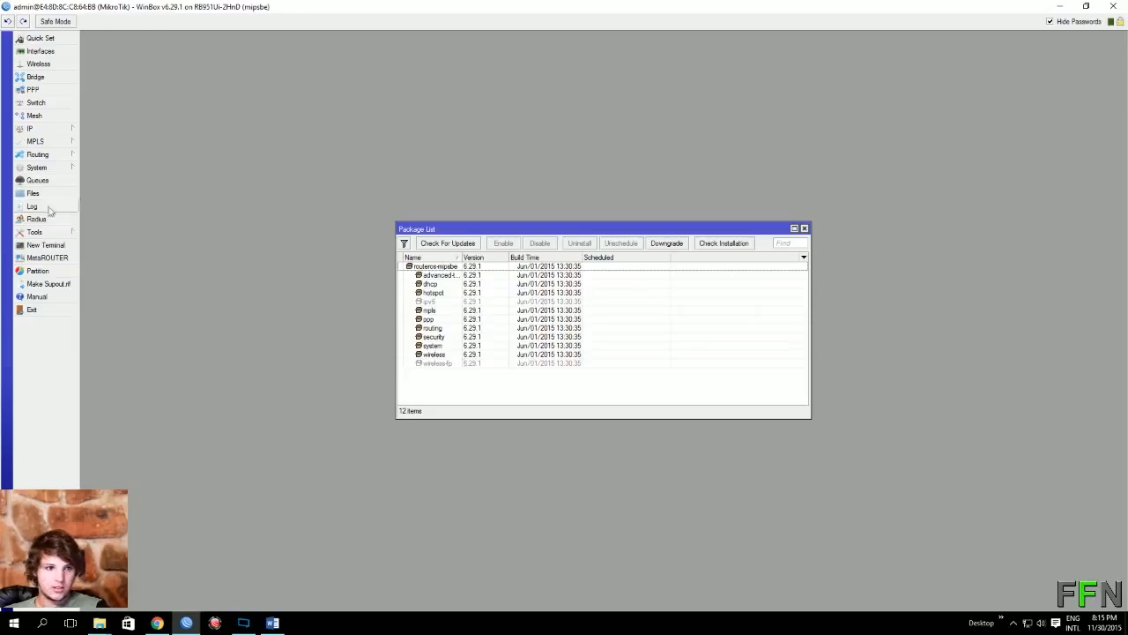
left_click(44, 194)
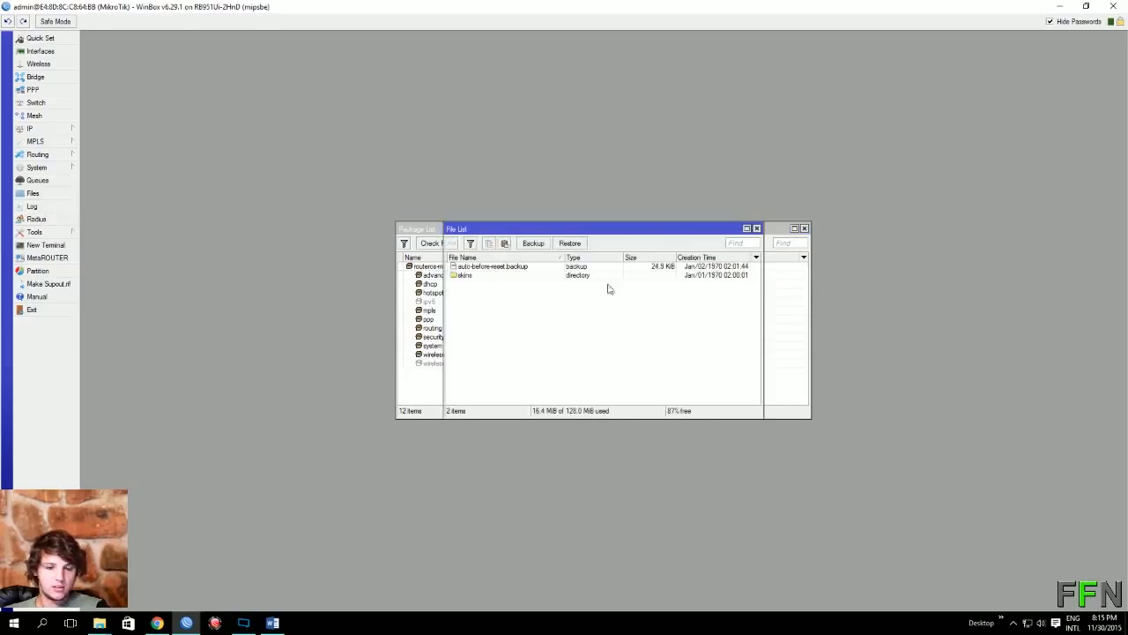
left_click(504, 243)
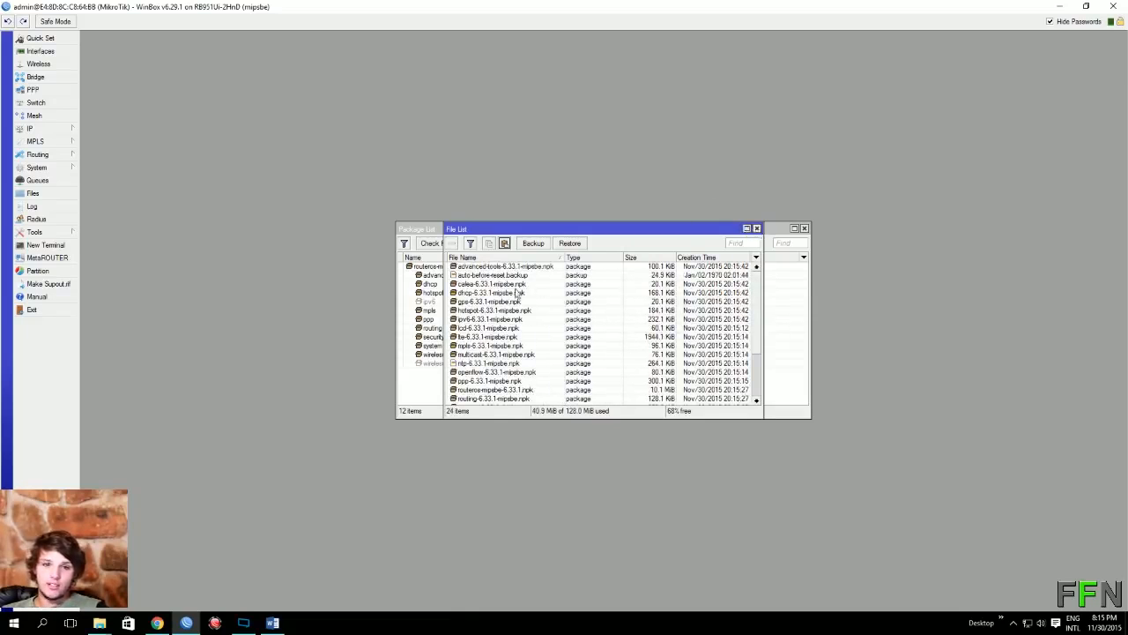
left_click(804, 228)
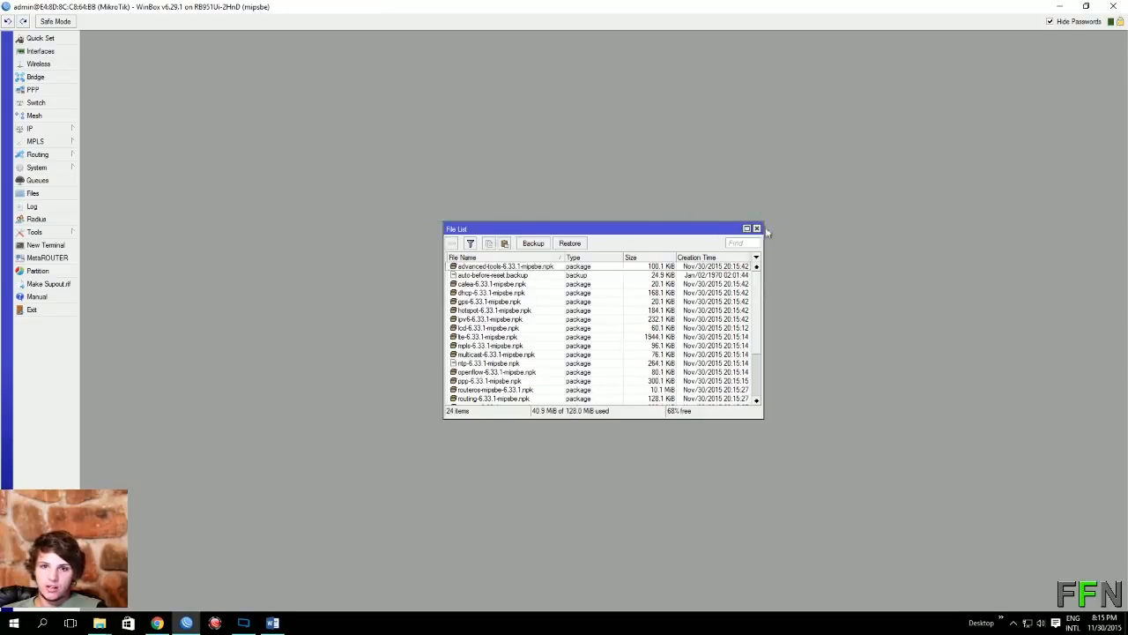
left_click(756, 228)
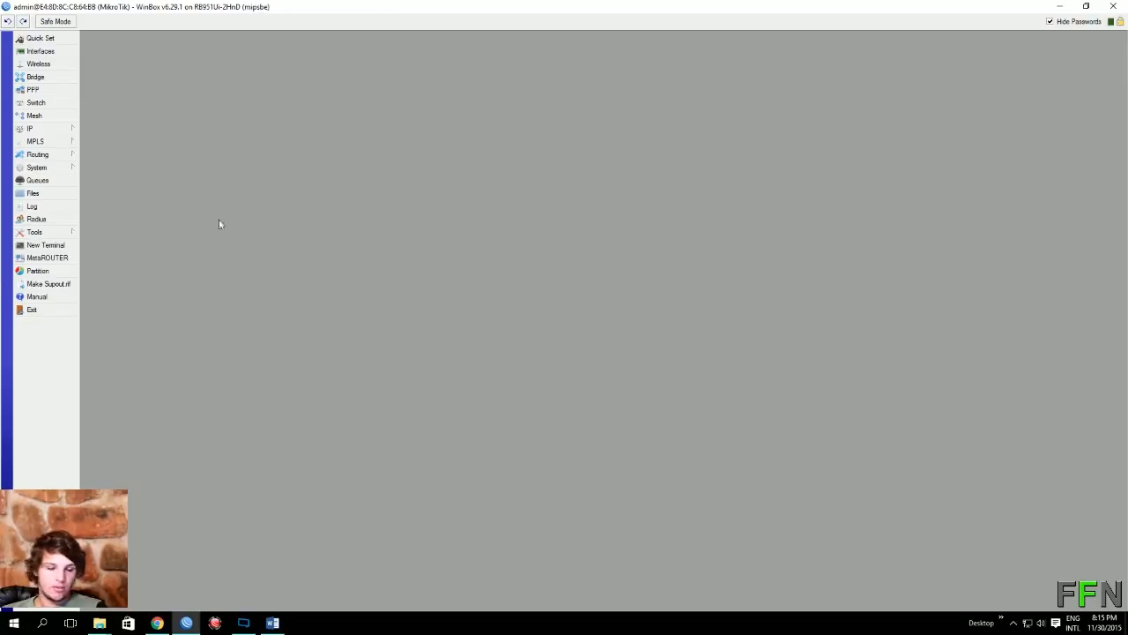
Step: Reboot the router via System > Reboot and reconnect to it from WinBox Loader
left_click(74, 168)
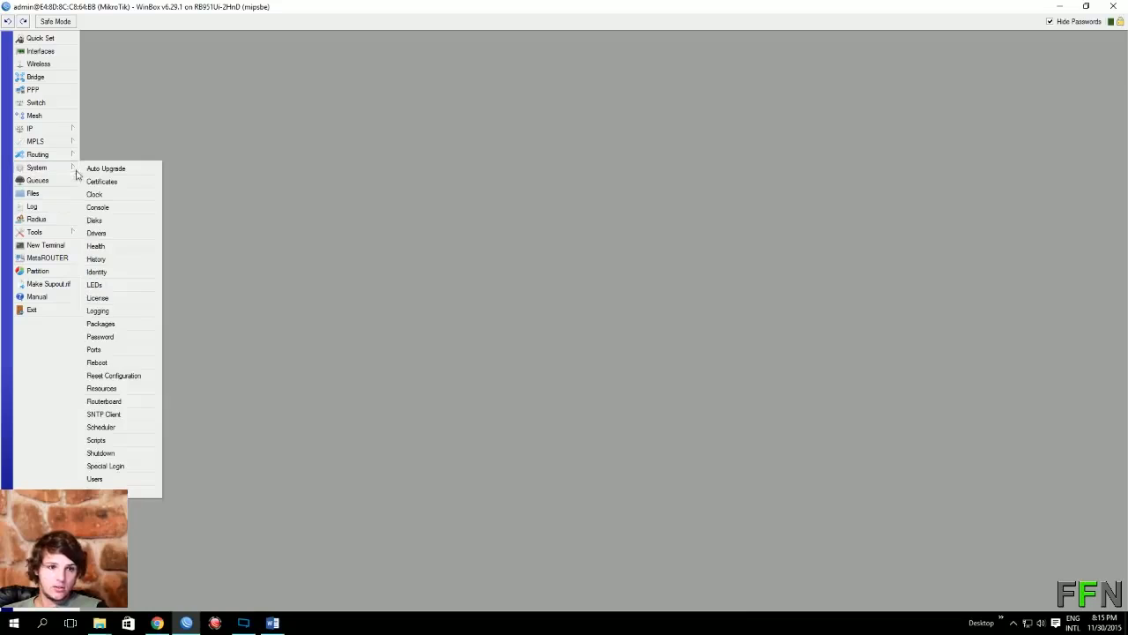
left_click(121, 364)
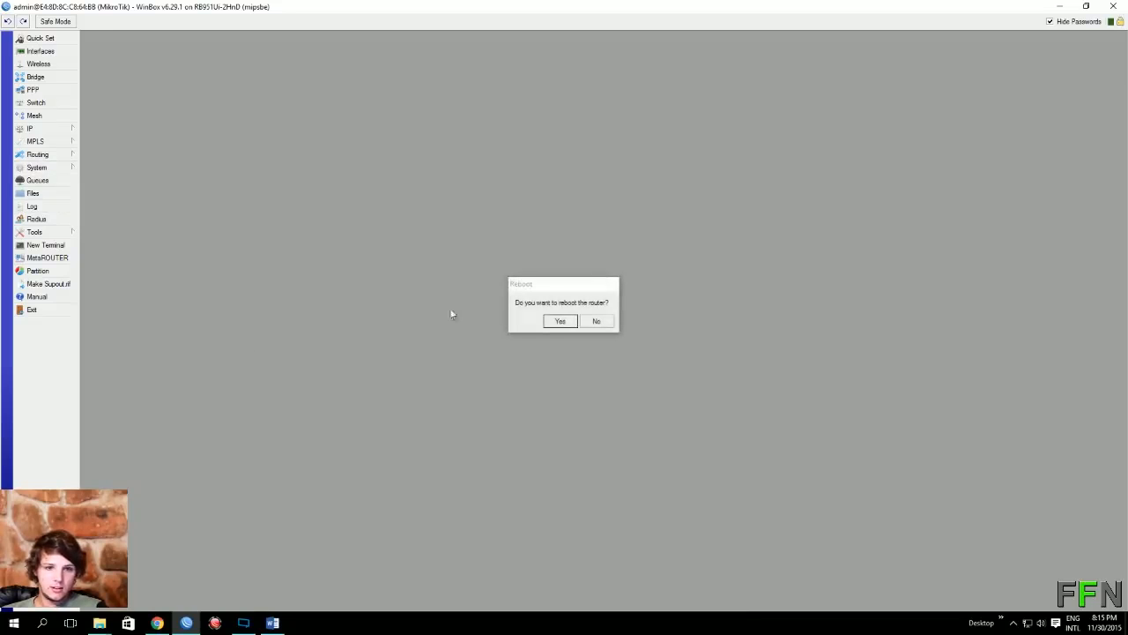
left_click(561, 321)
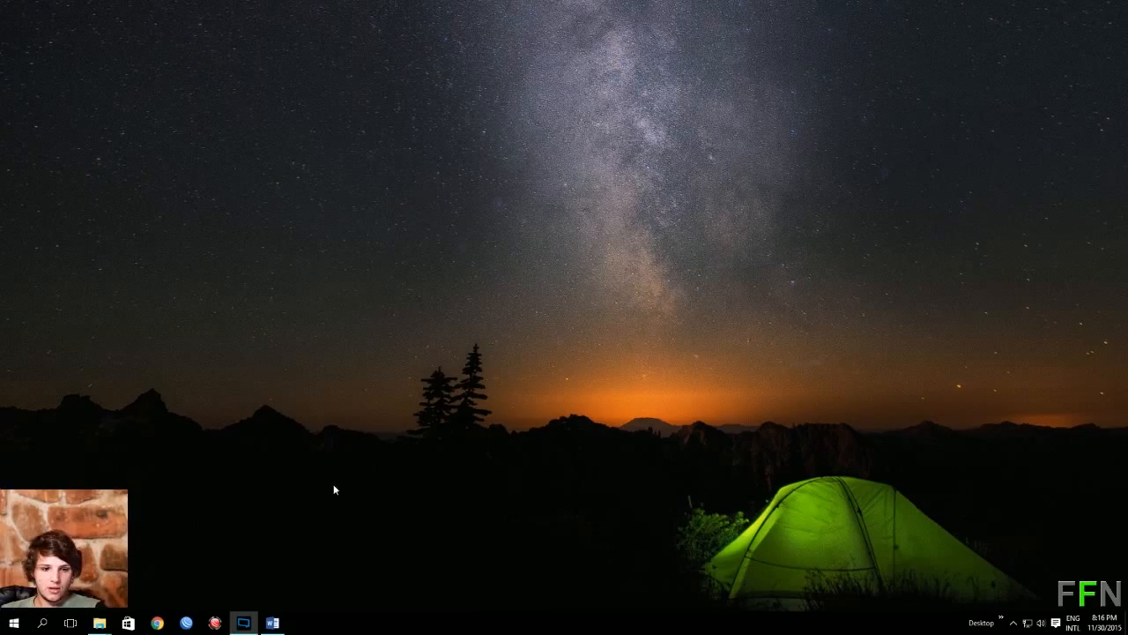
left_click(188, 623)
left_click(838, 228)
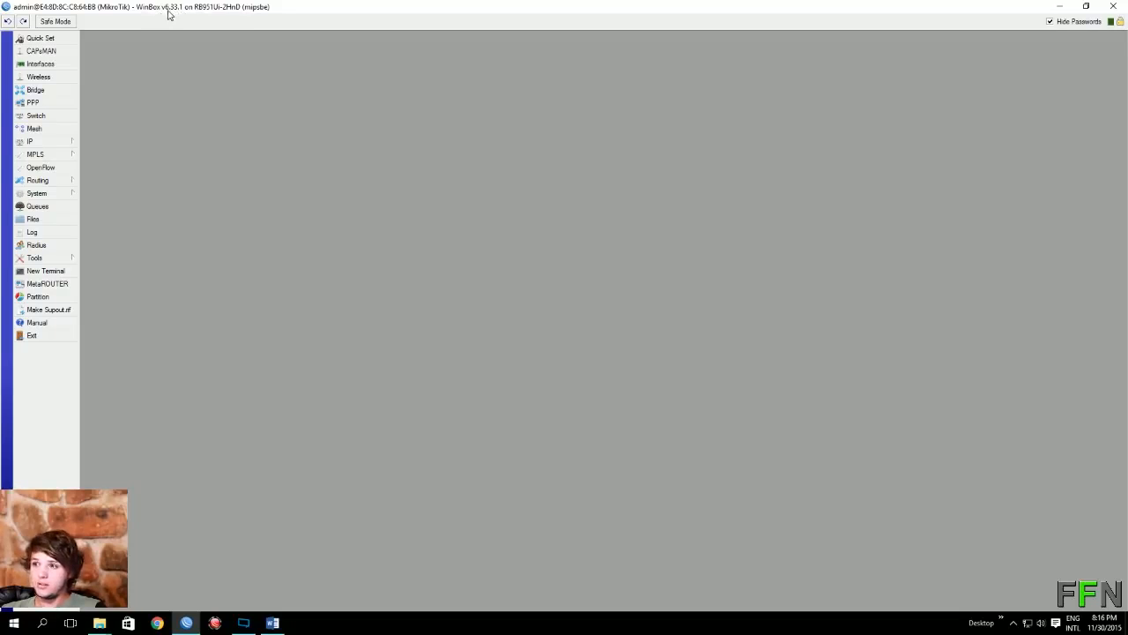
Step: Verify in System > Packages that user-manager 6.33.1 is installed, then close the list
left_click(62, 194)
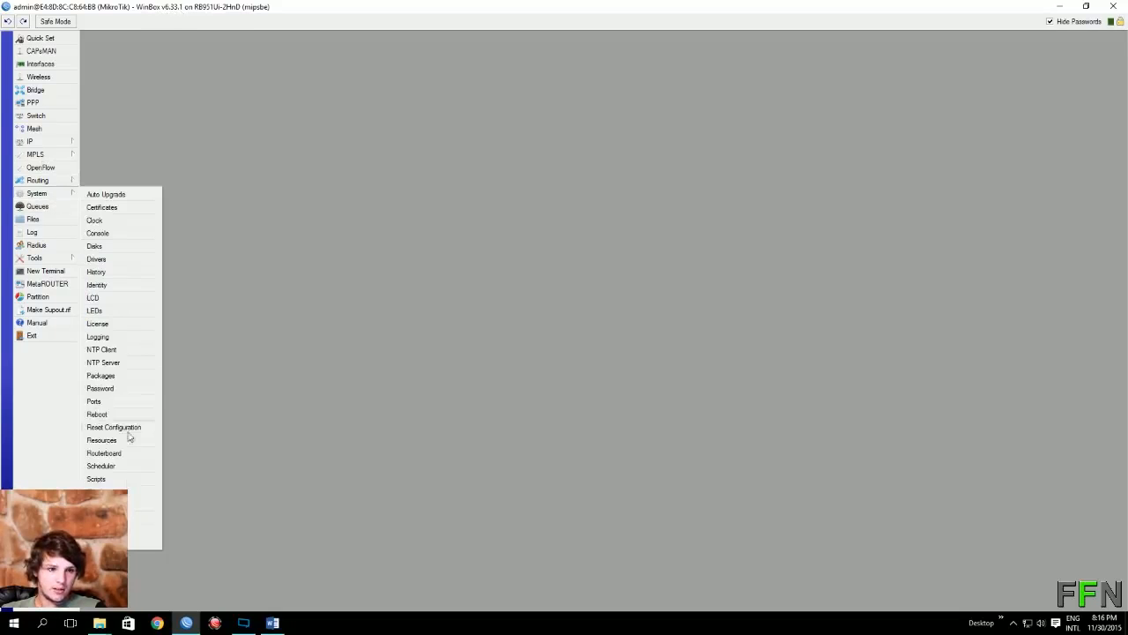
left_click(102, 376)
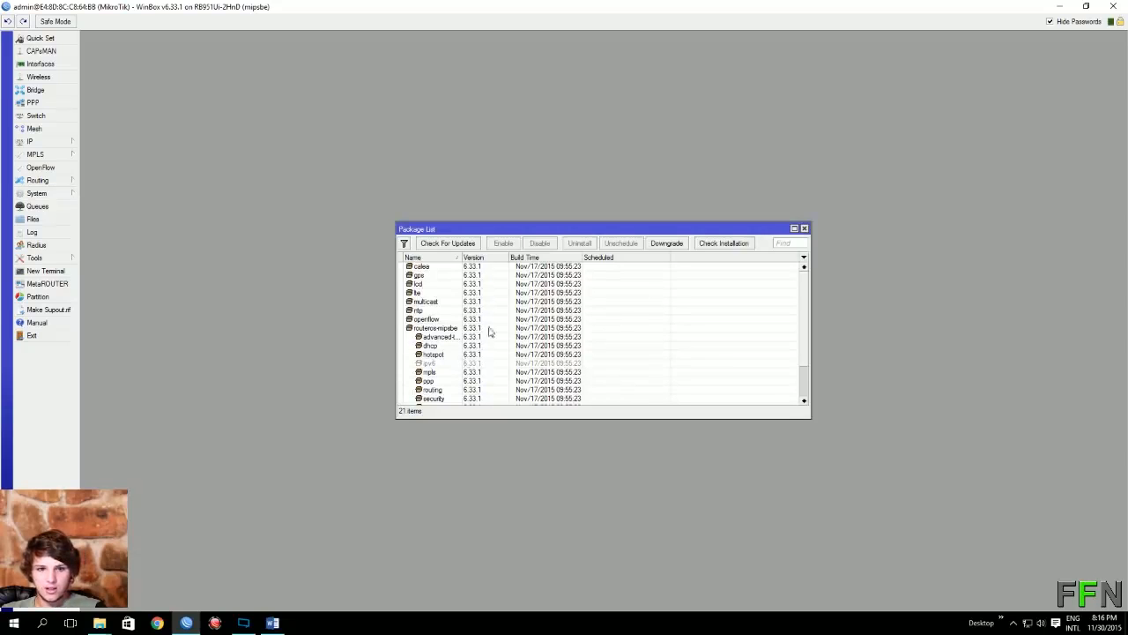
scroll(609, 350, "down", 5)
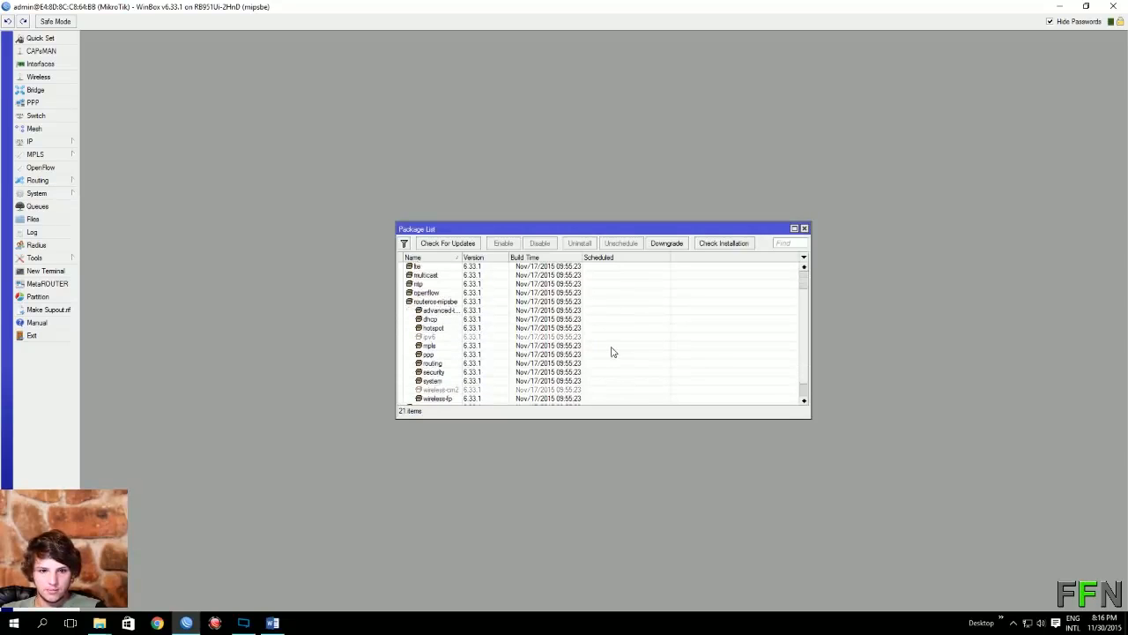
left_click(432, 398)
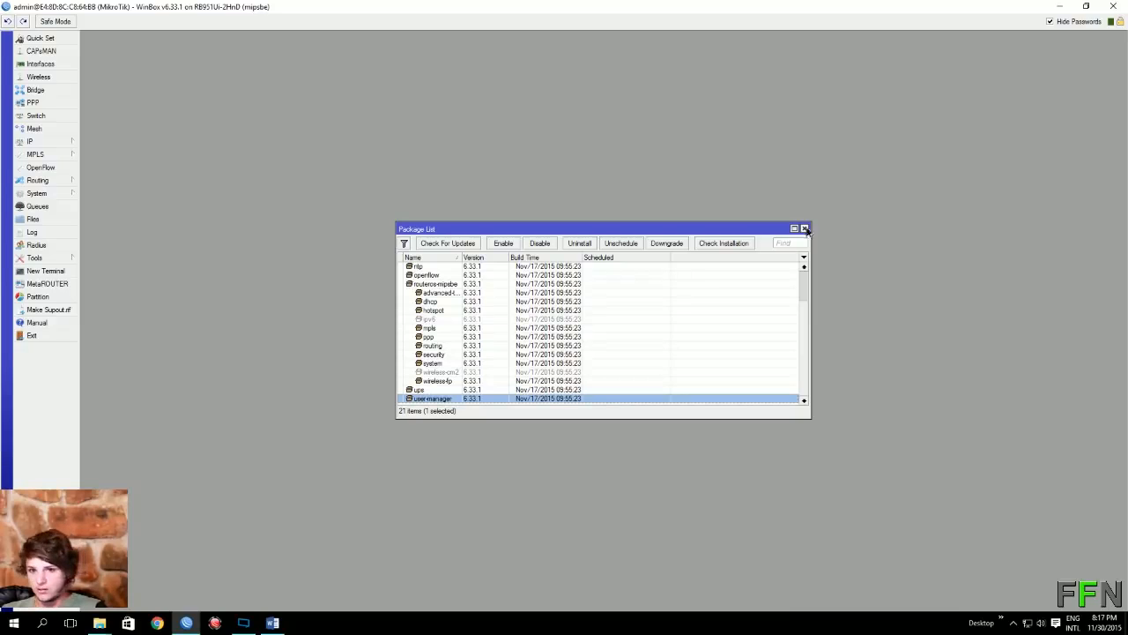
left_click(804, 228)
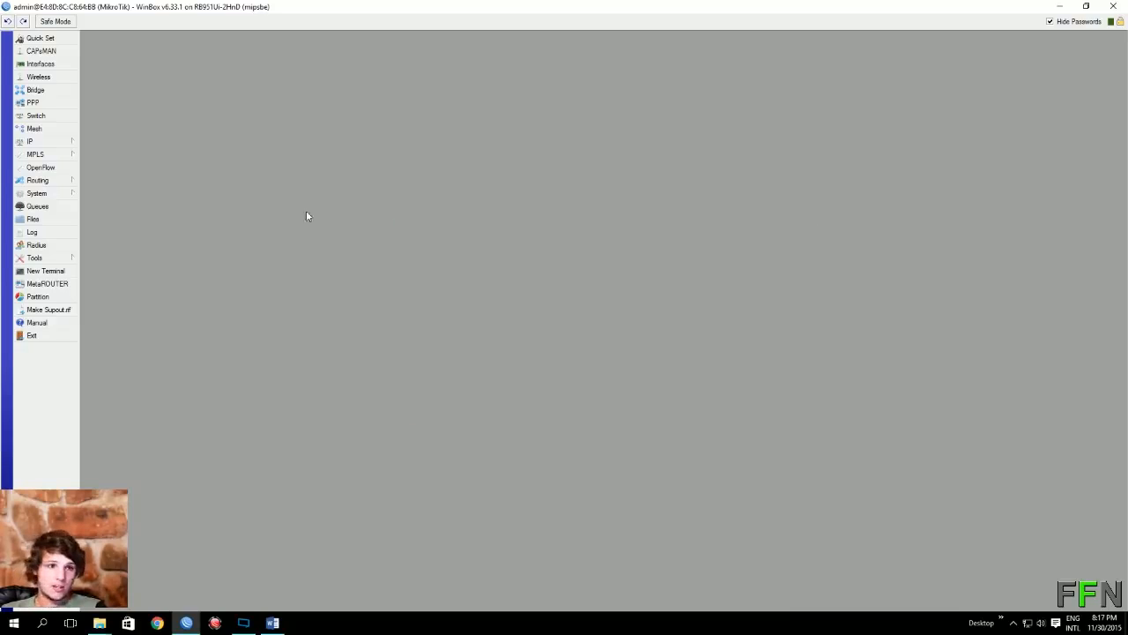
Step: Add a DHCP client on ether1 under IP > DHCP Client, obtaining 192.168.10.88/24
left_click(70, 142)
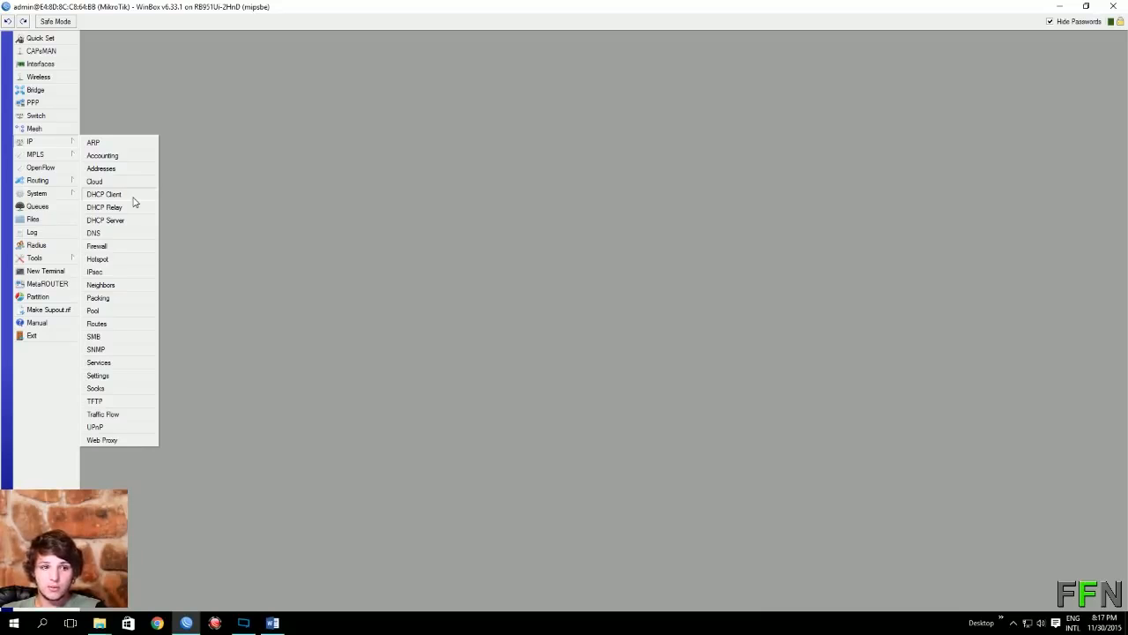
left_click(105, 194)
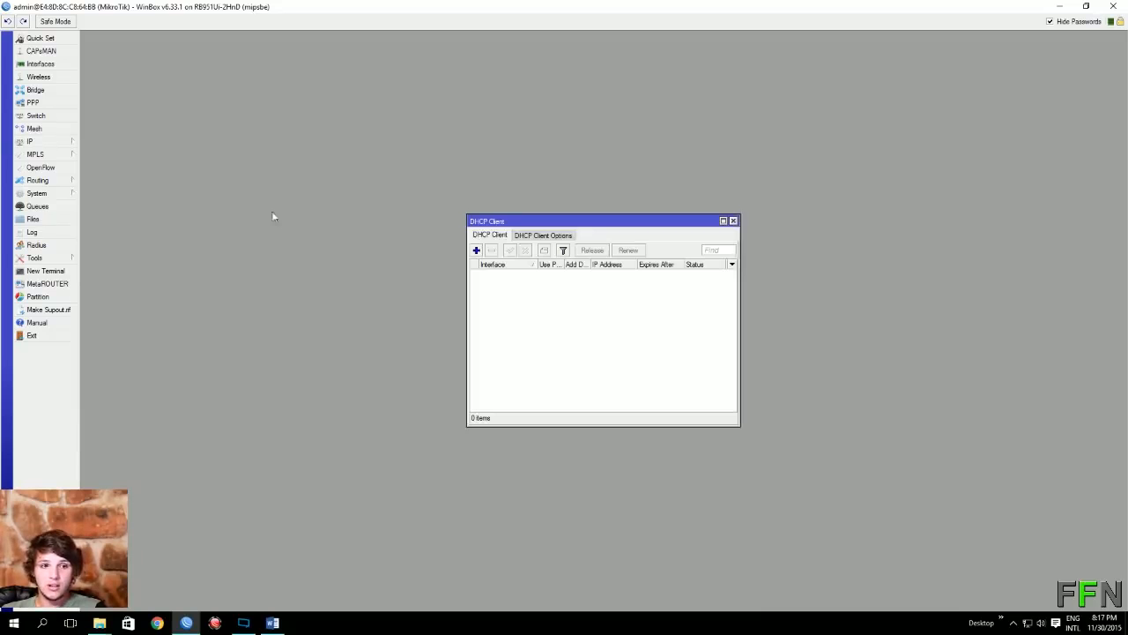
left_click(478, 252)
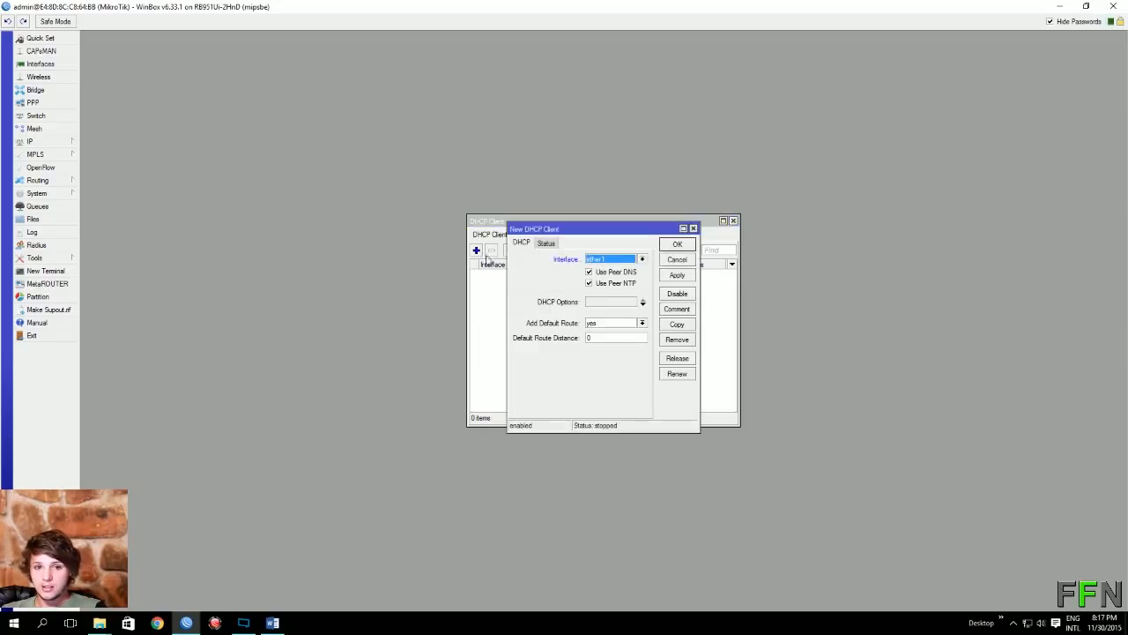
left_click(674, 276)
left_click(690, 252)
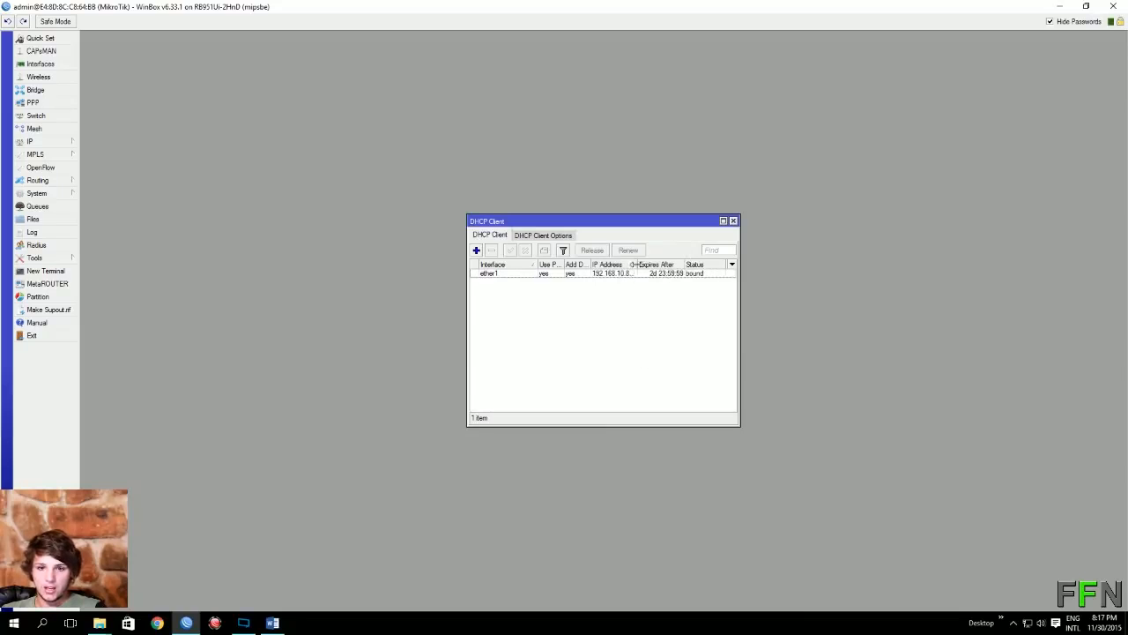
left_click_drag(637, 264, 661, 265)
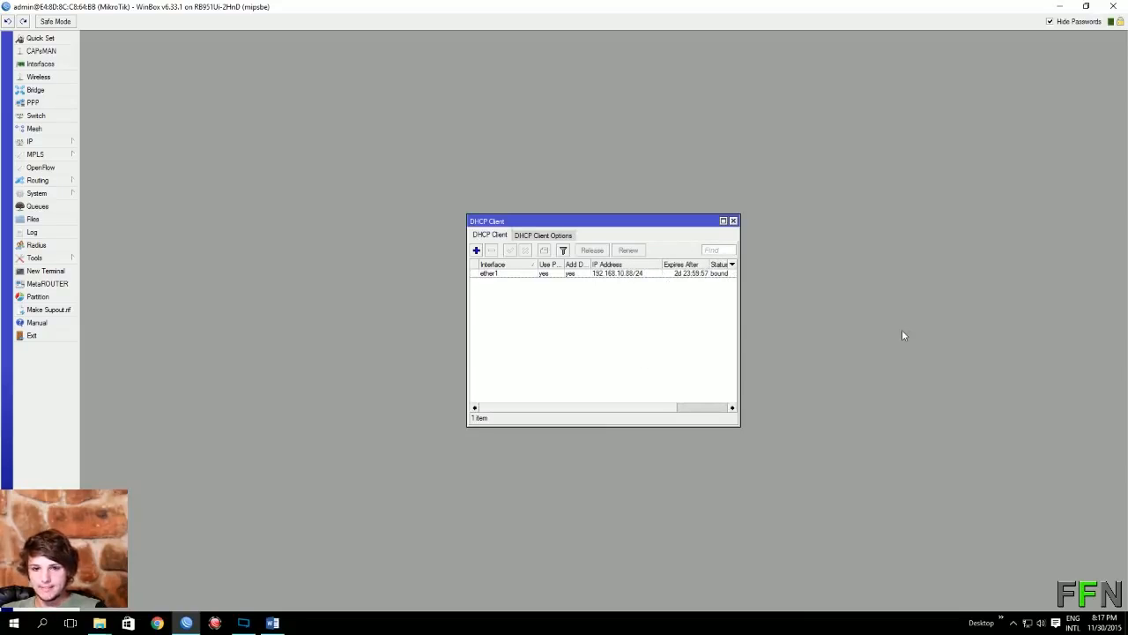
left_click(732, 220)
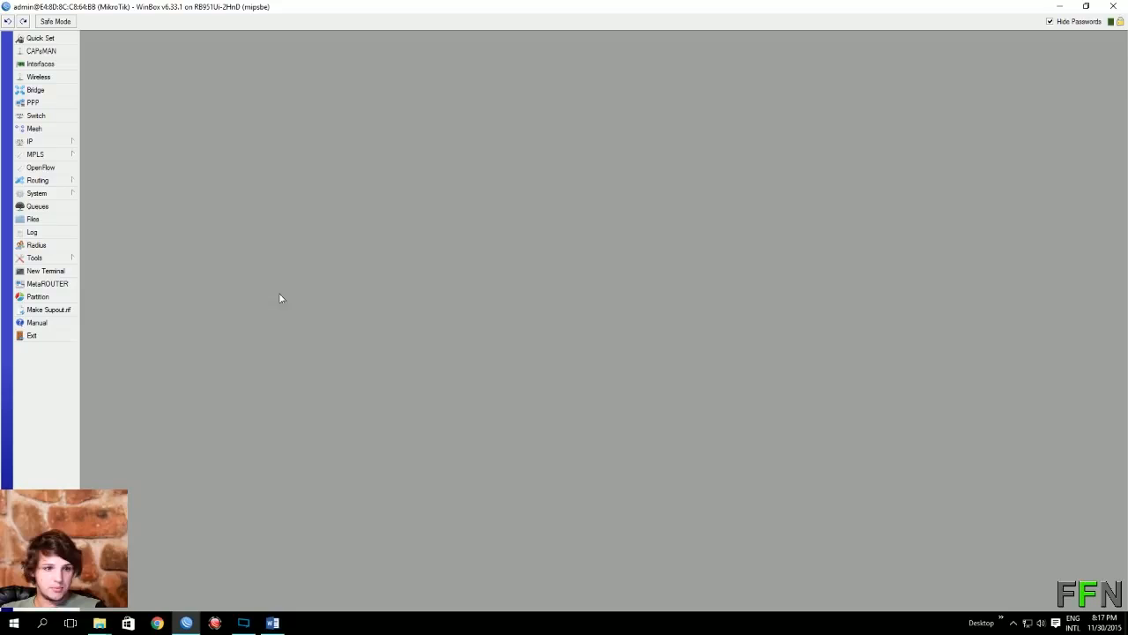
left_click(78, 271)
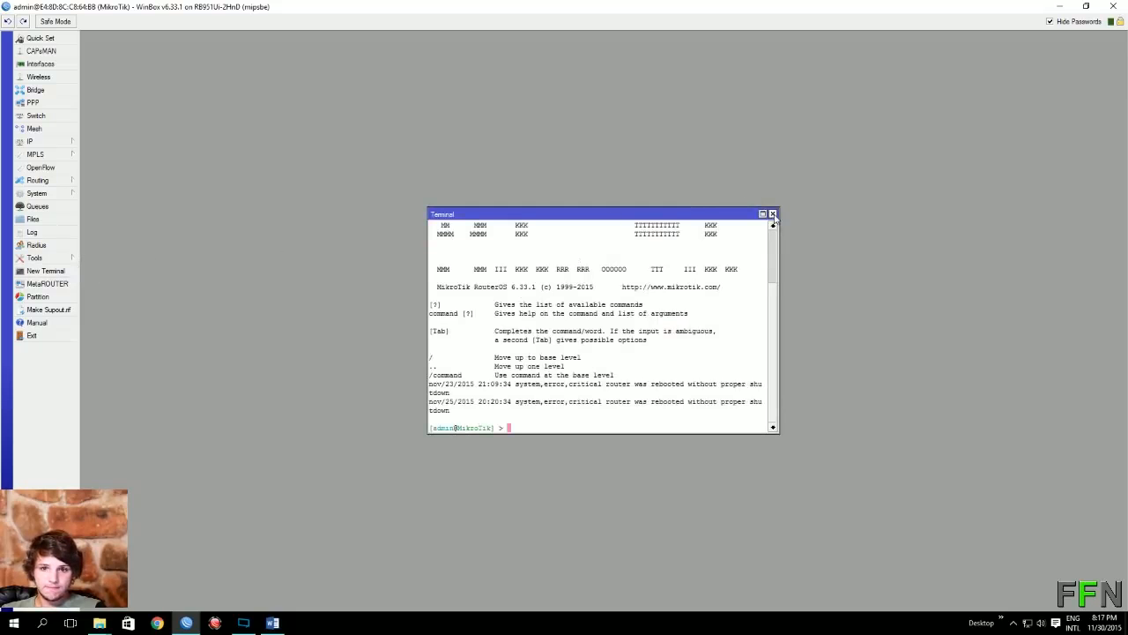
type("ping")
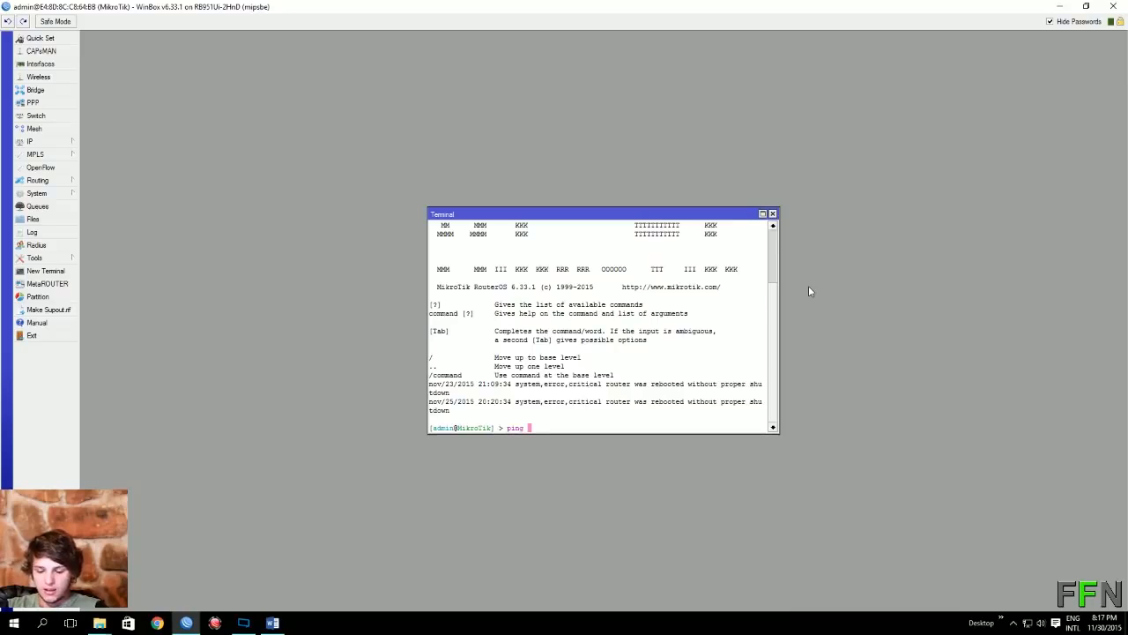
type(" www.go")
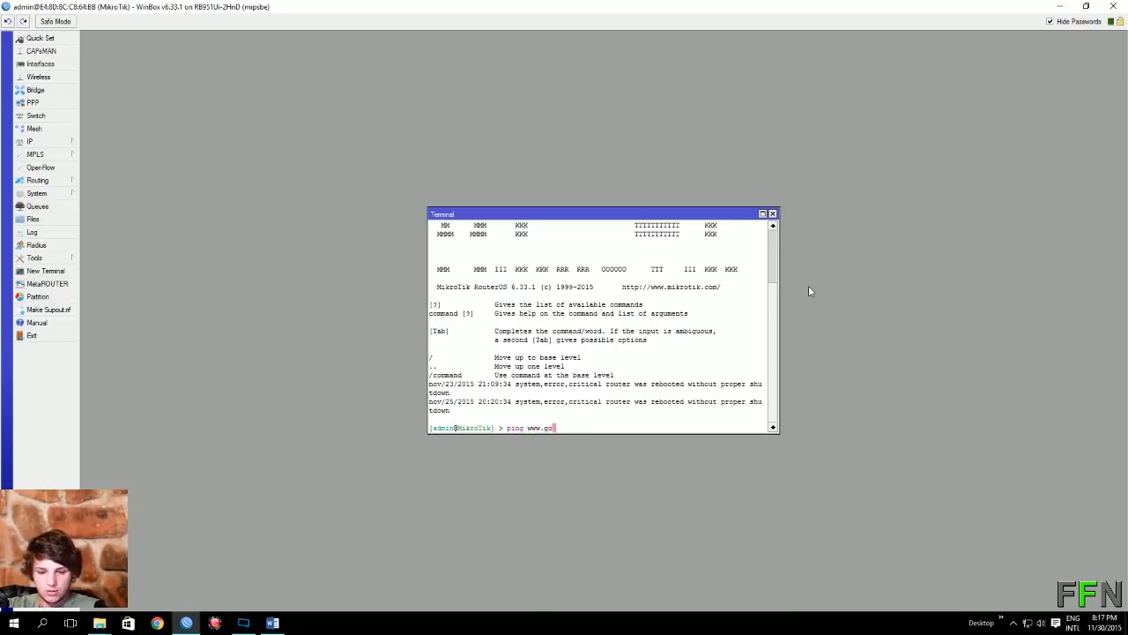
type("ogle.co")
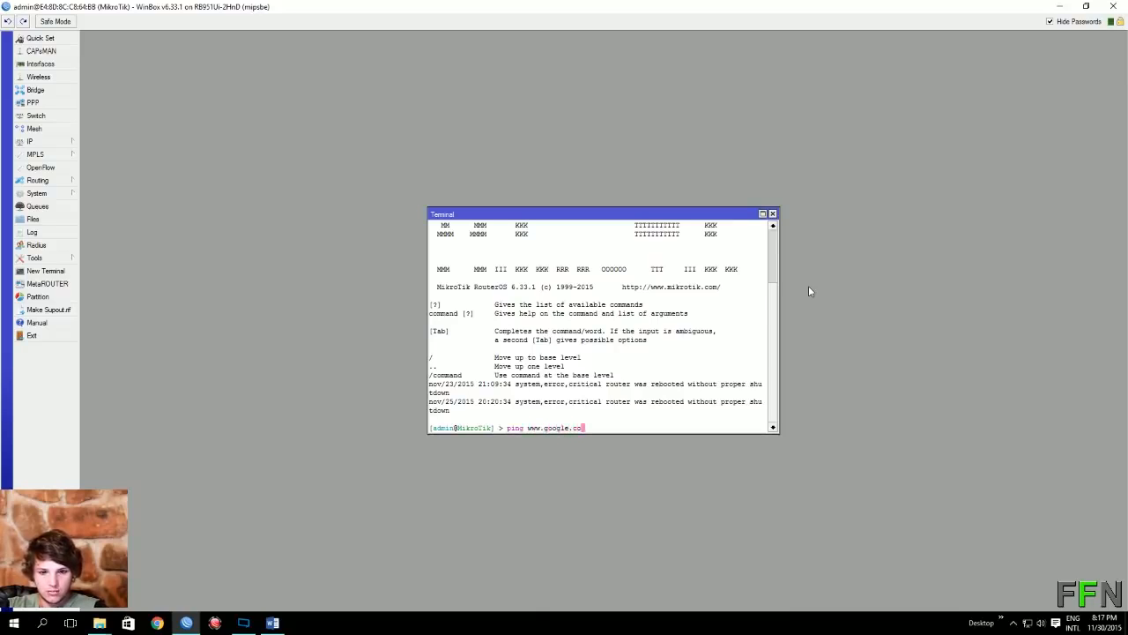
type("m")
key("Return")
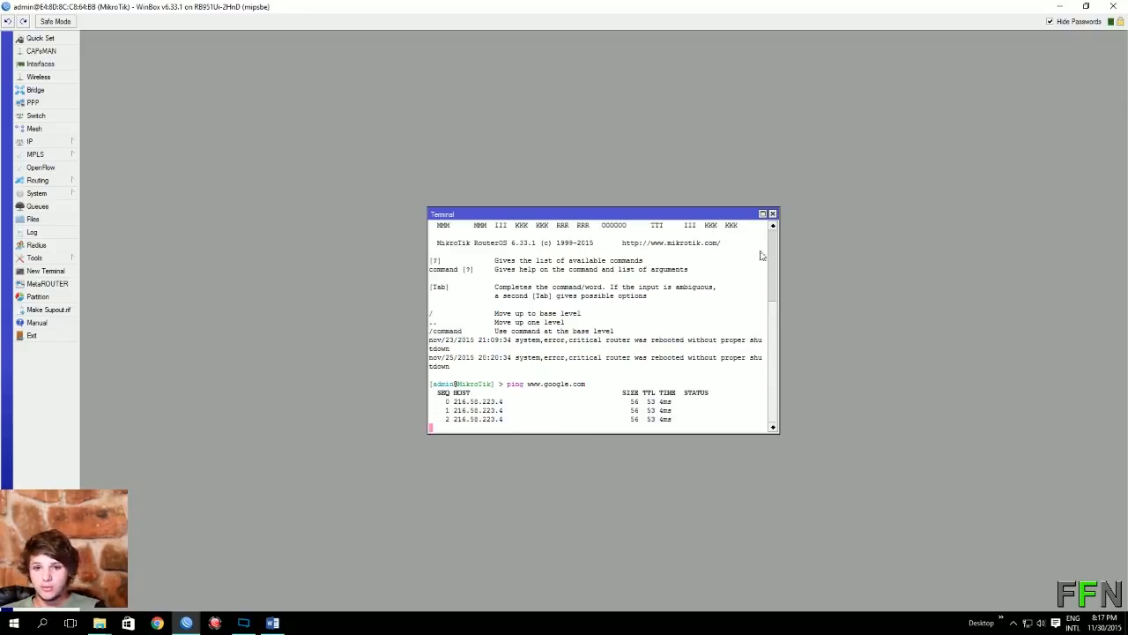
left_click(773, 215)
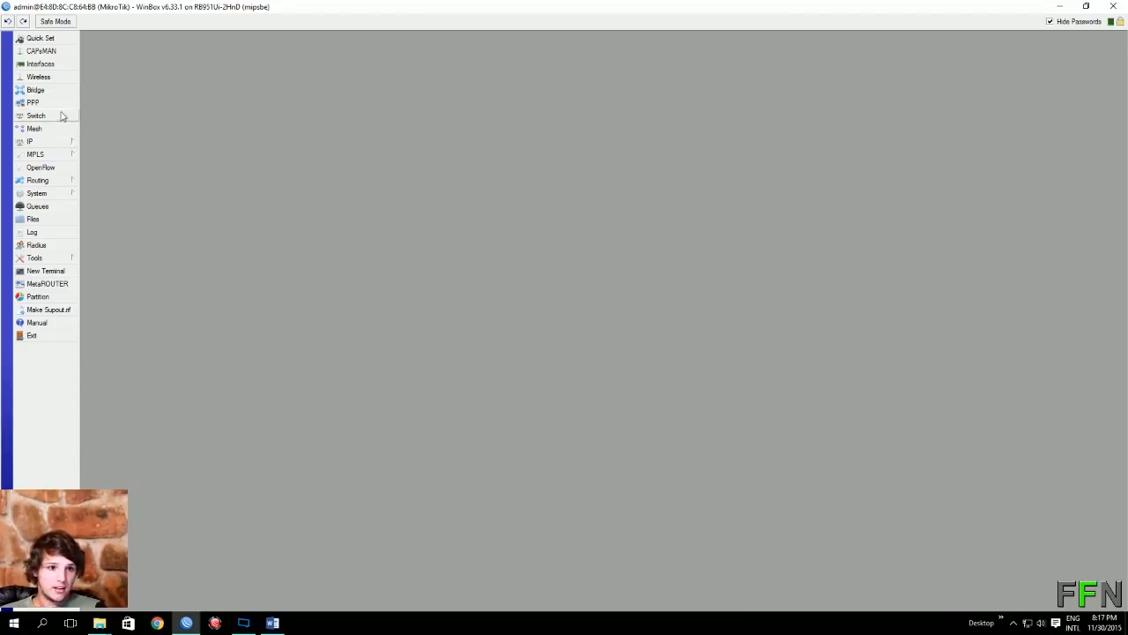
Step: Add address 192.168.11.254/24 on interface wlan1 in IP > Addresses
left_click(62, 143)
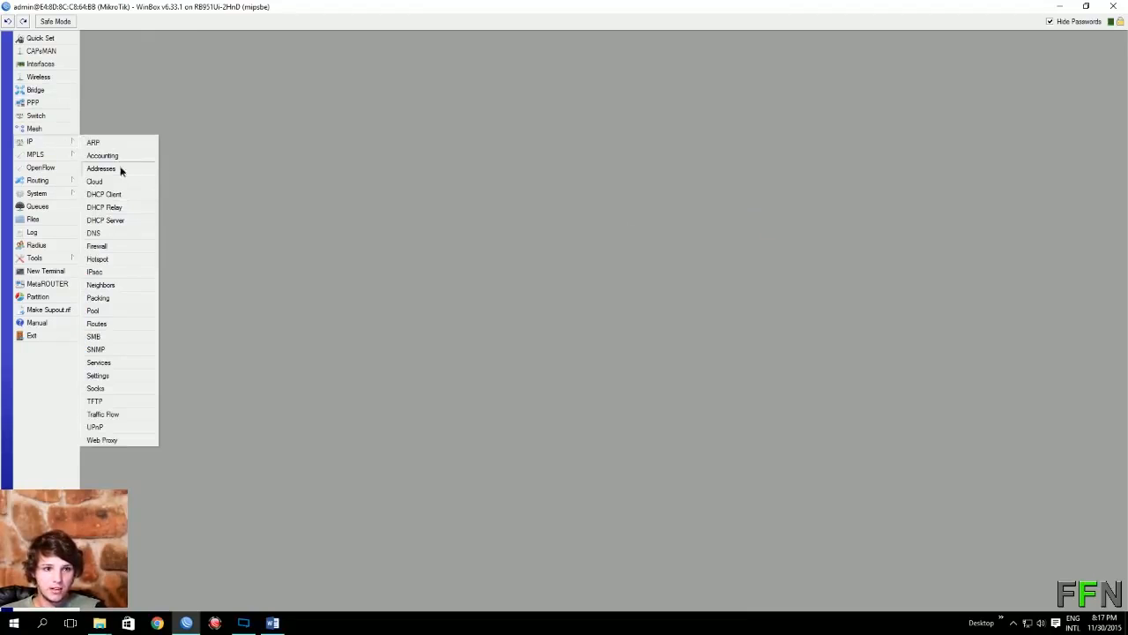
left_click(121, 169)
left_click(518, 243)
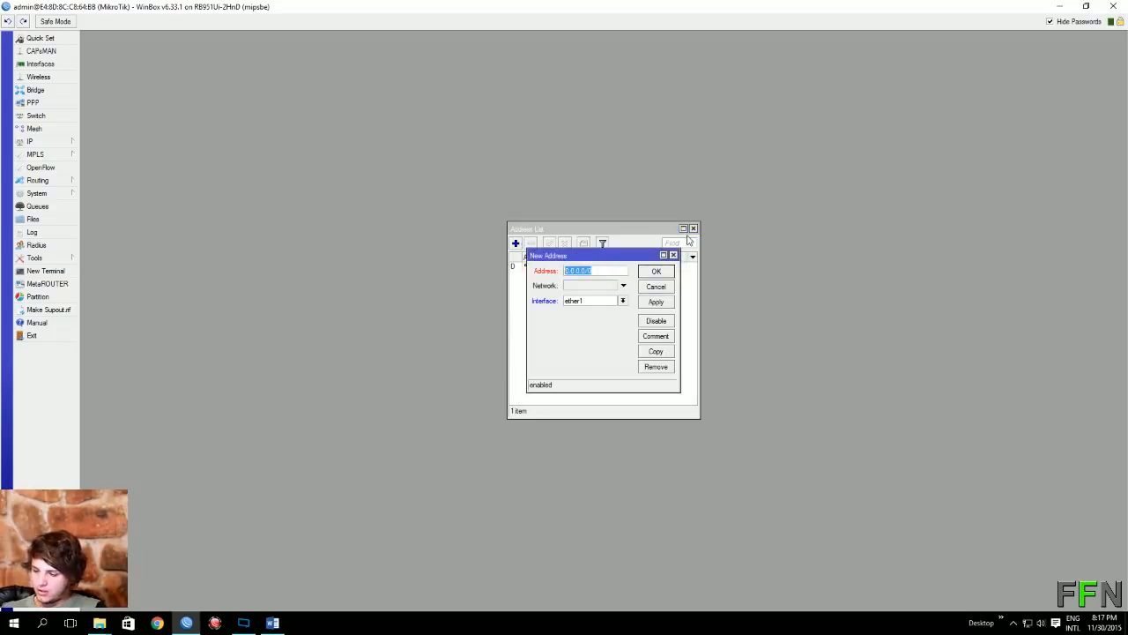
type("192.168.1")
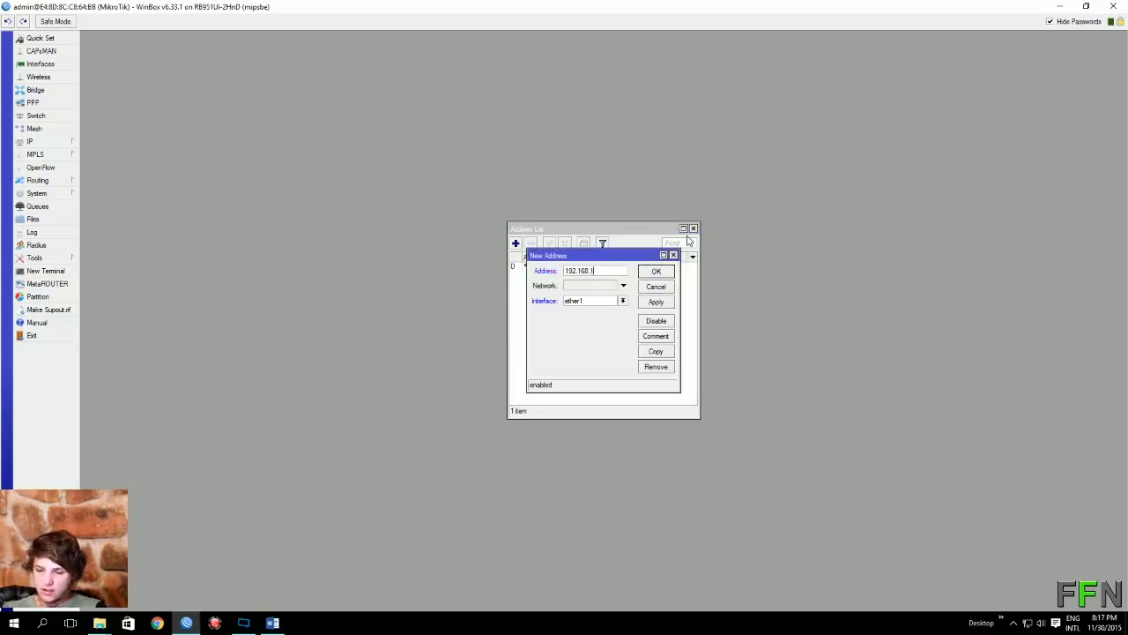
type("1.254")
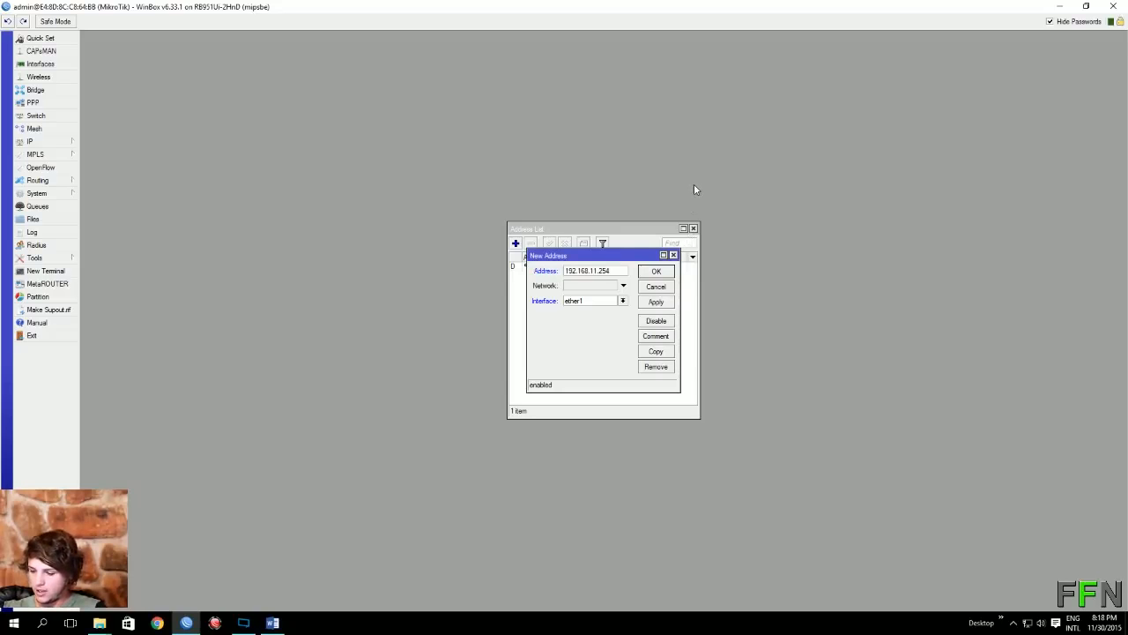
type("/24")
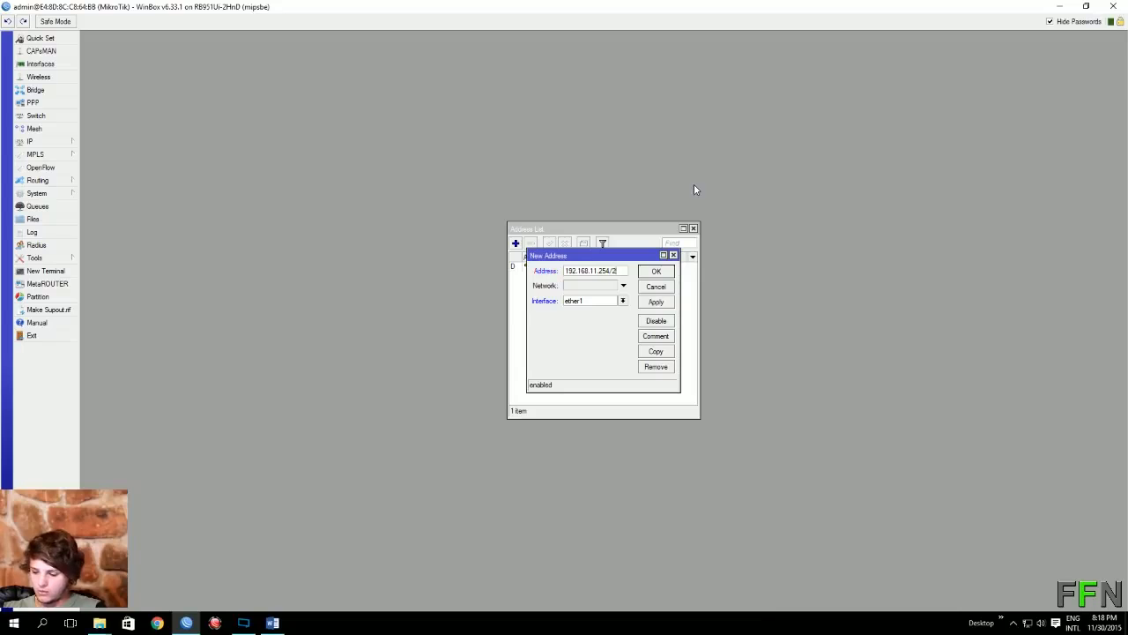
left_click(623, 301)
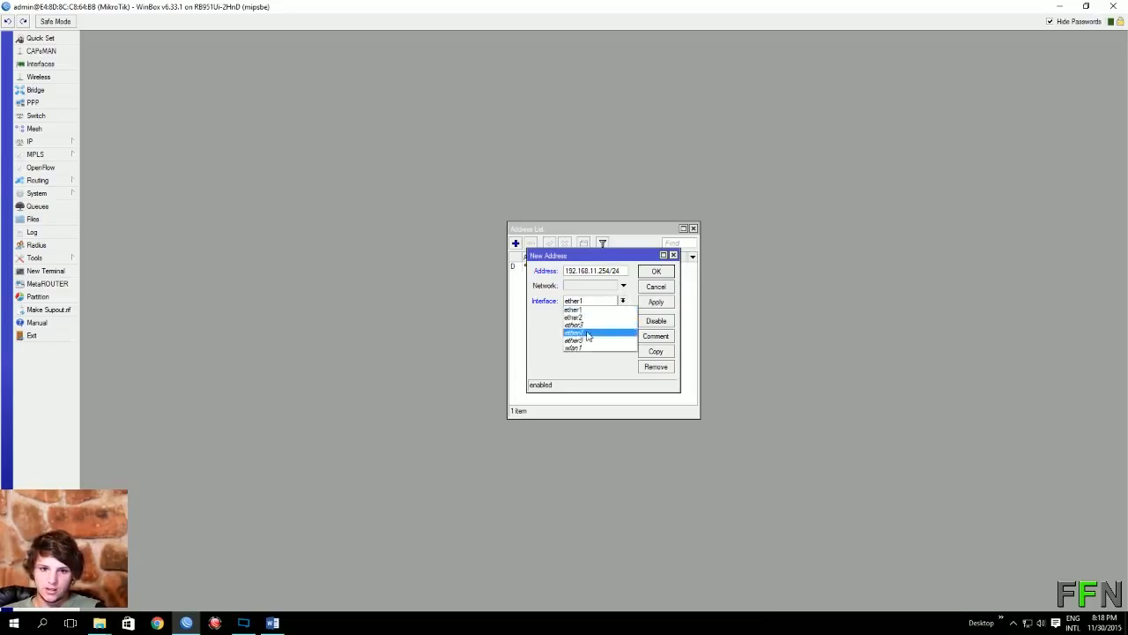
left_click(589, 349)
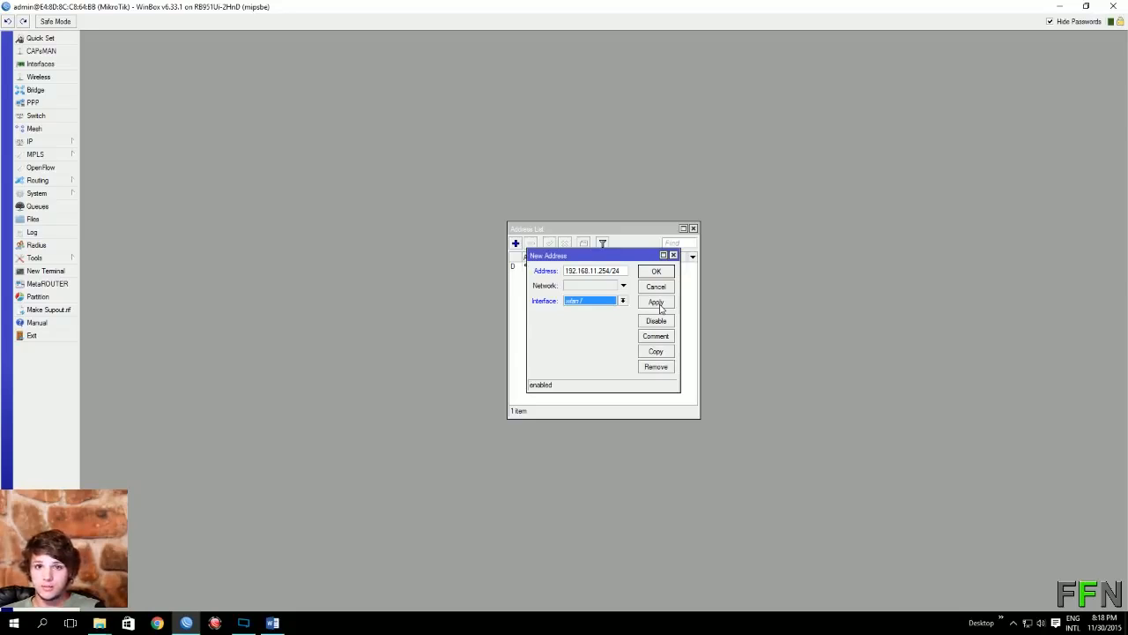
left_click(659, 303)
left_click(659, 271)
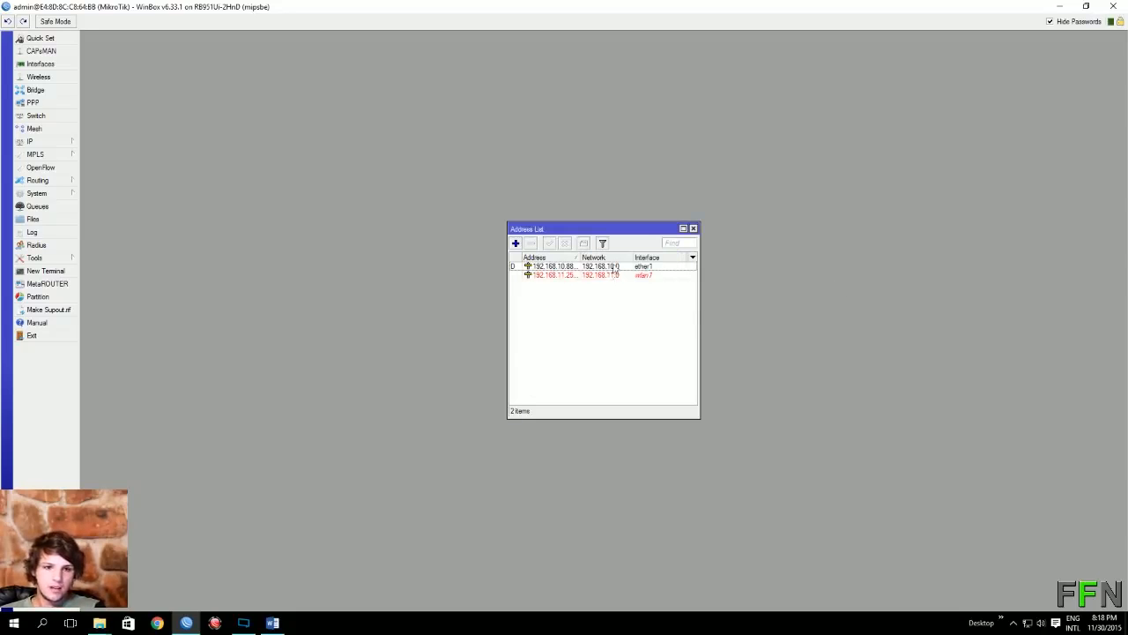
Step: Enable the disabled wlan1 interface in the Wireless list
left_click(54, 77)
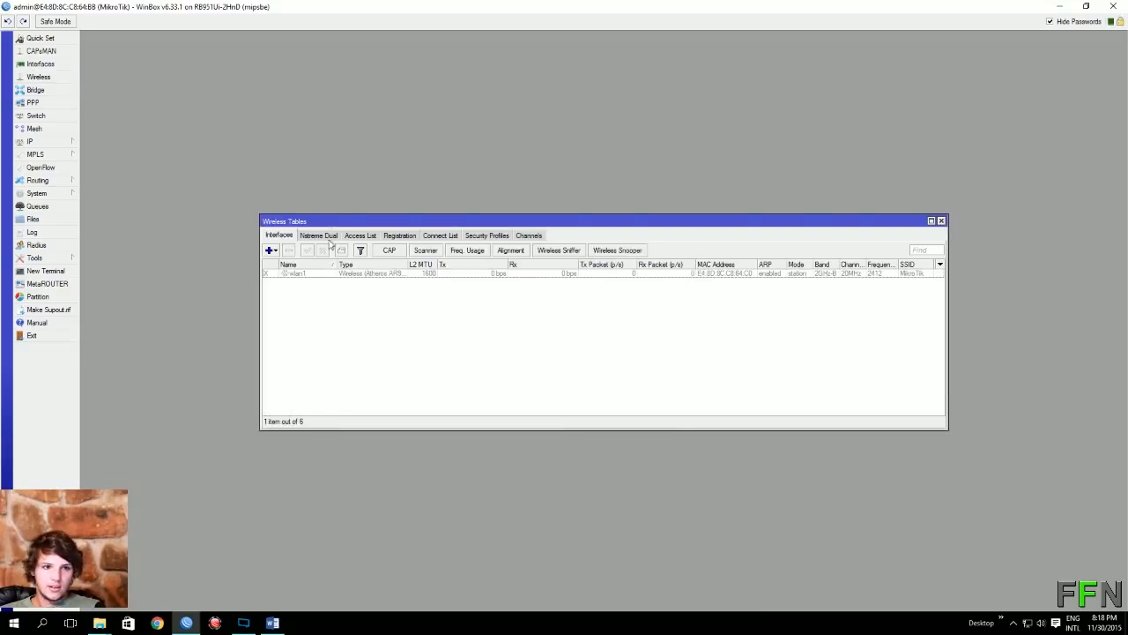
left_click(322, 275)
left_click(307, 251)
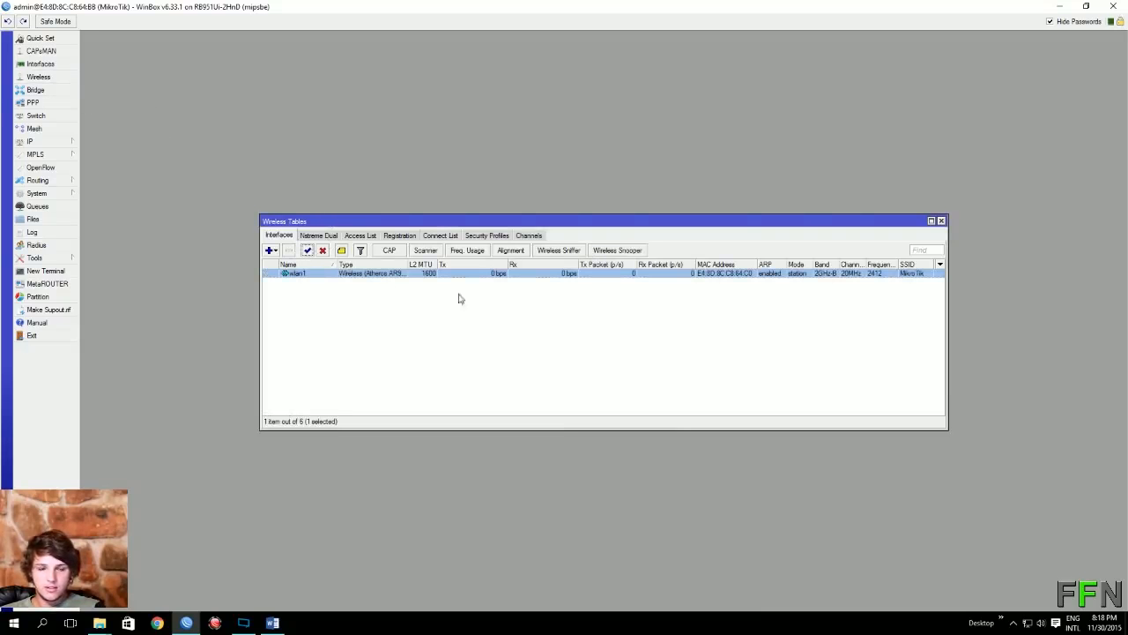
Step: Set wlan1 to ap bridge mode with SSID FFN on frequency 2417 MHz
double_click(327, 273)
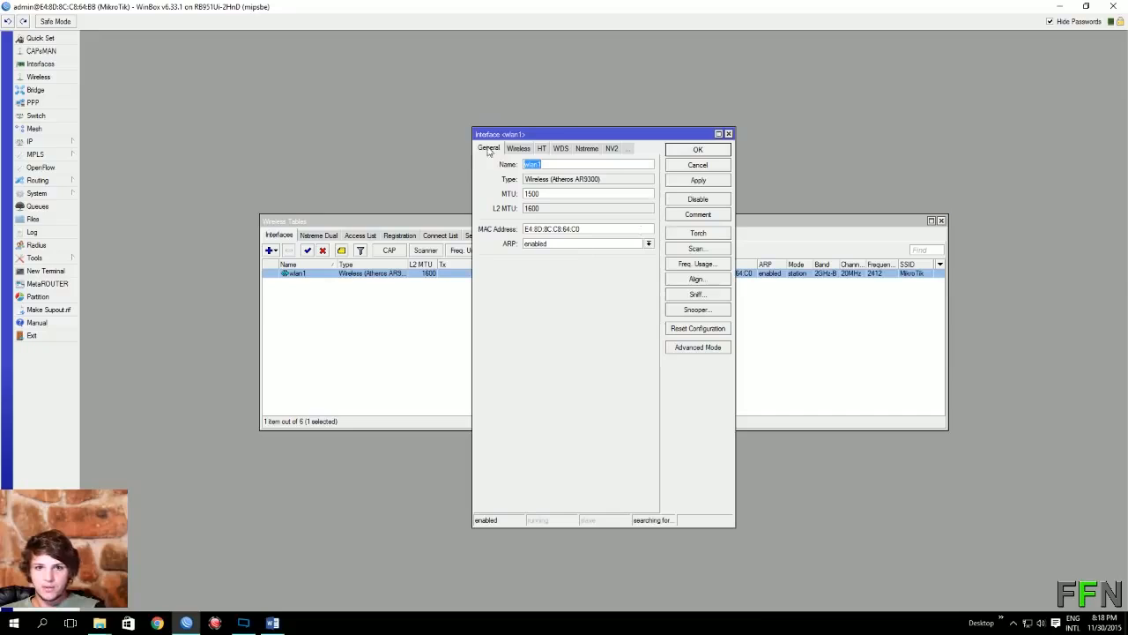
left_click(517, 149)
left_click(649, 164)
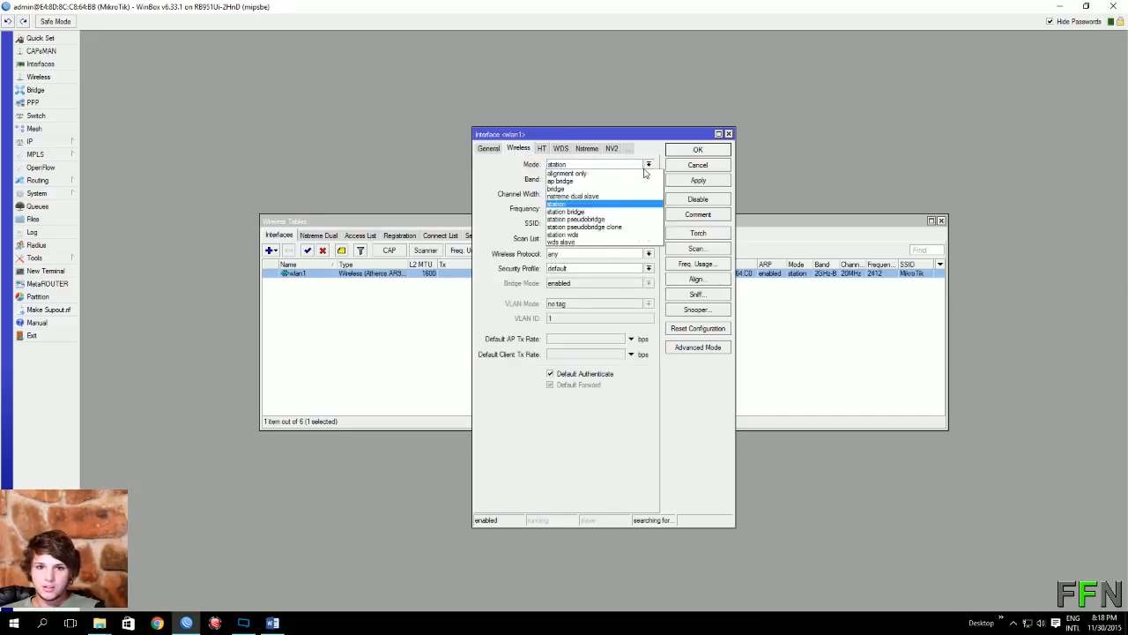
left_click(582, 176)
double_click(586, 224)
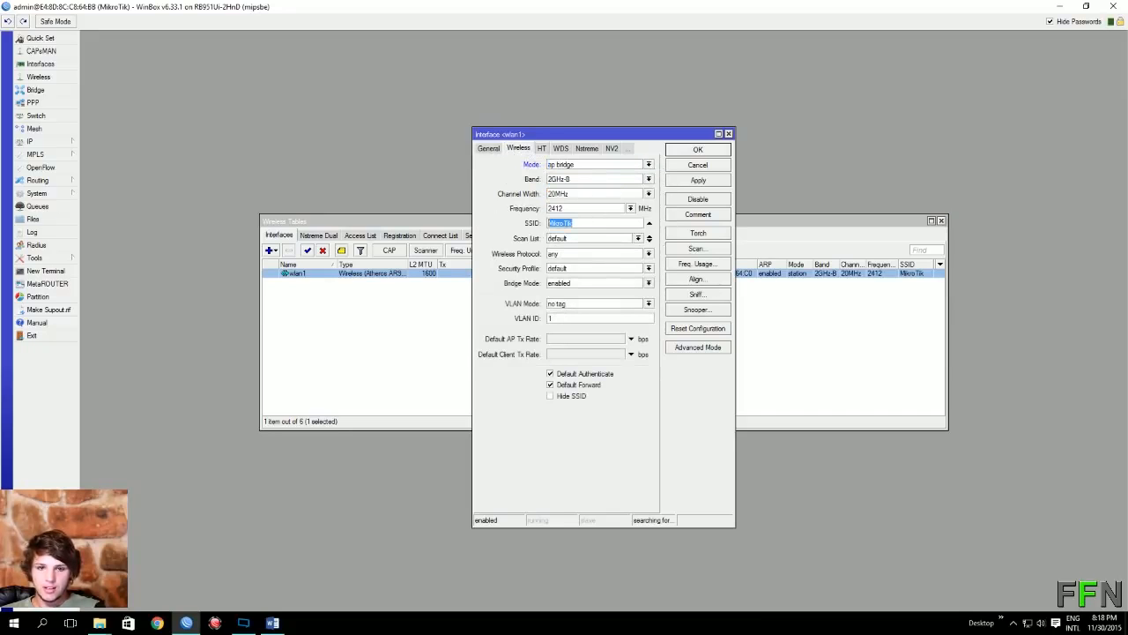
type("FFN")
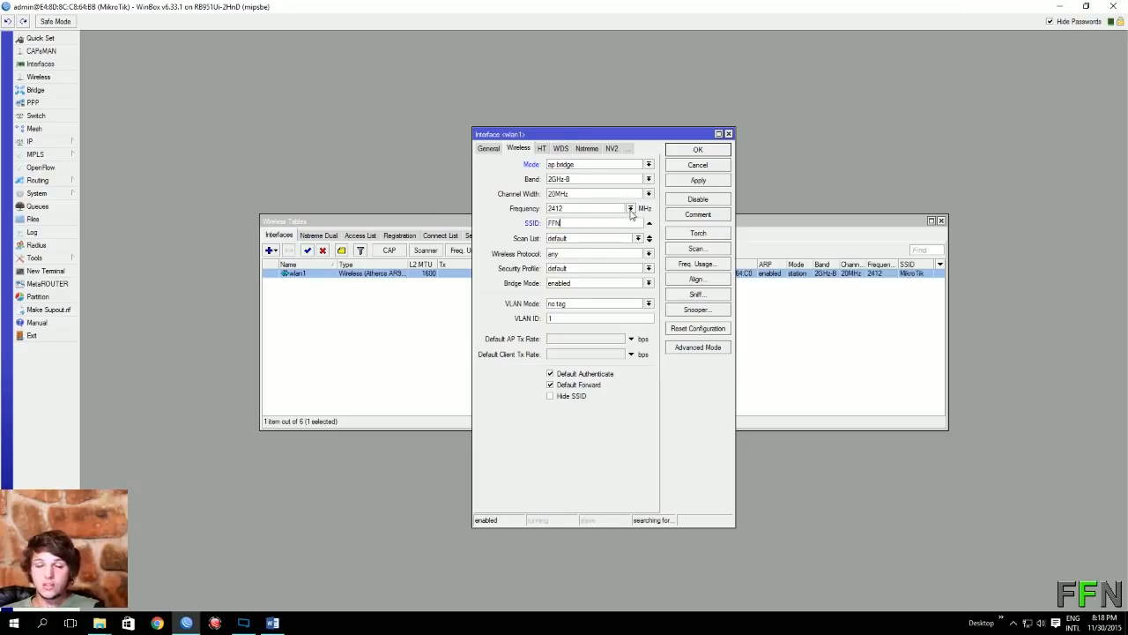
left_click(631, 210)
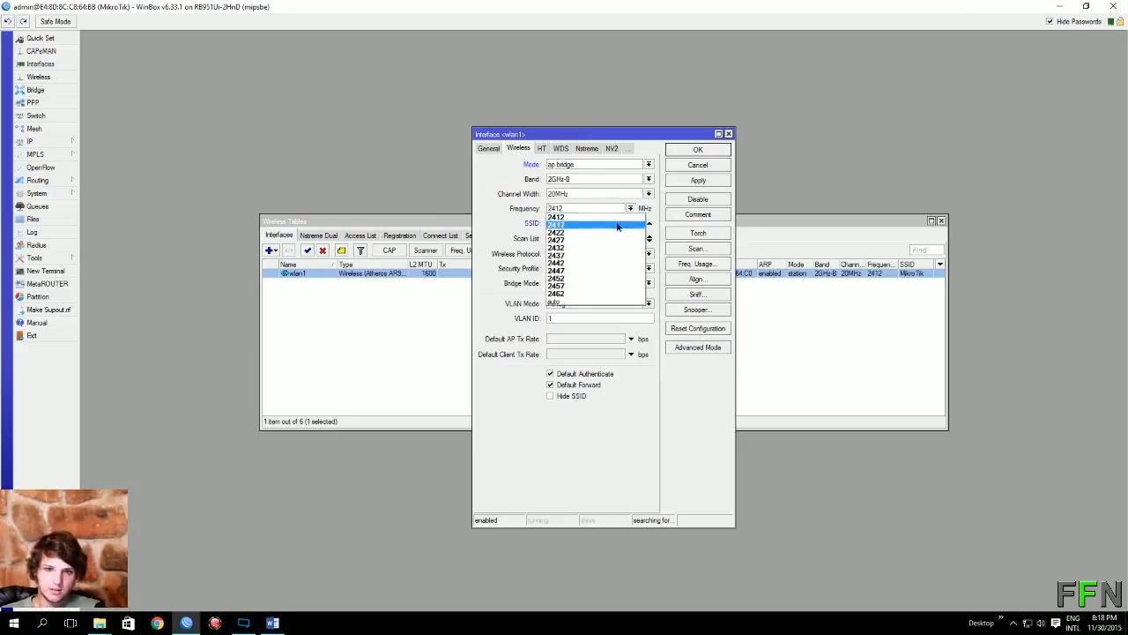
left_click(620, 224)
left_click(708, 181)
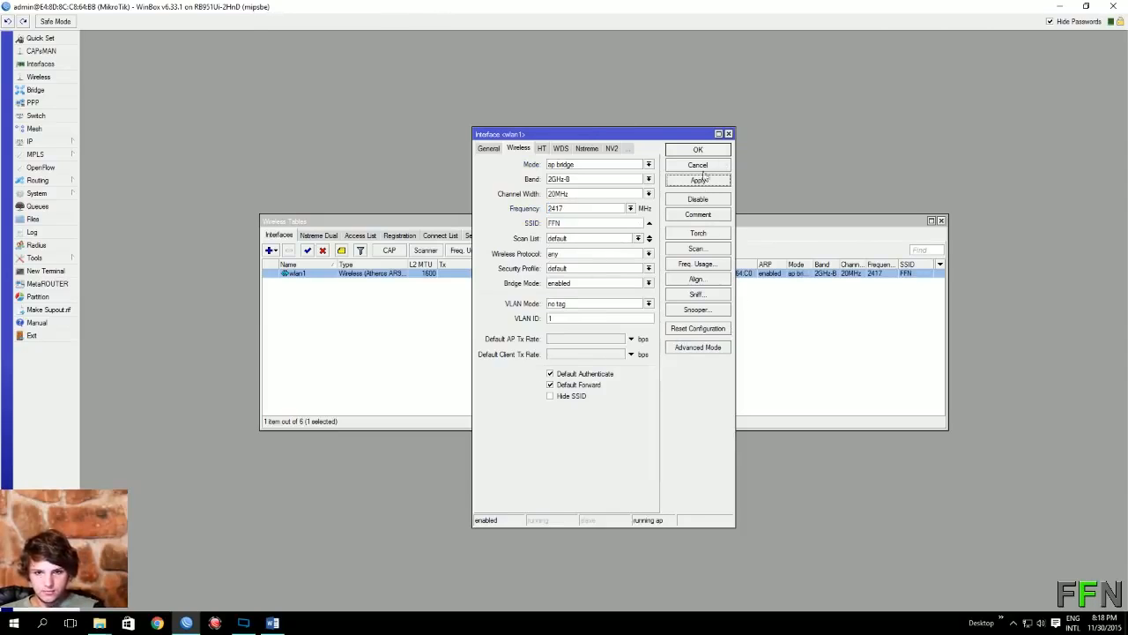
left_click(682, 149)
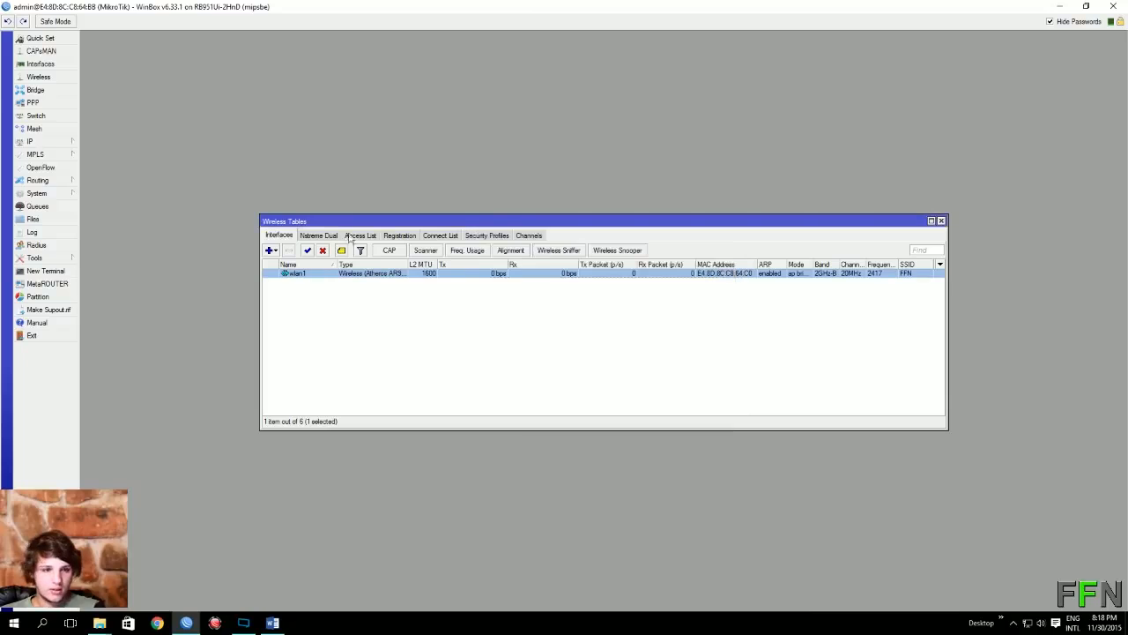
Step: Review the new wlan1 address, close Address List and Wireless Tables, and open IP > Hotspot
left_click(62, 144)
left_click(132, 167)
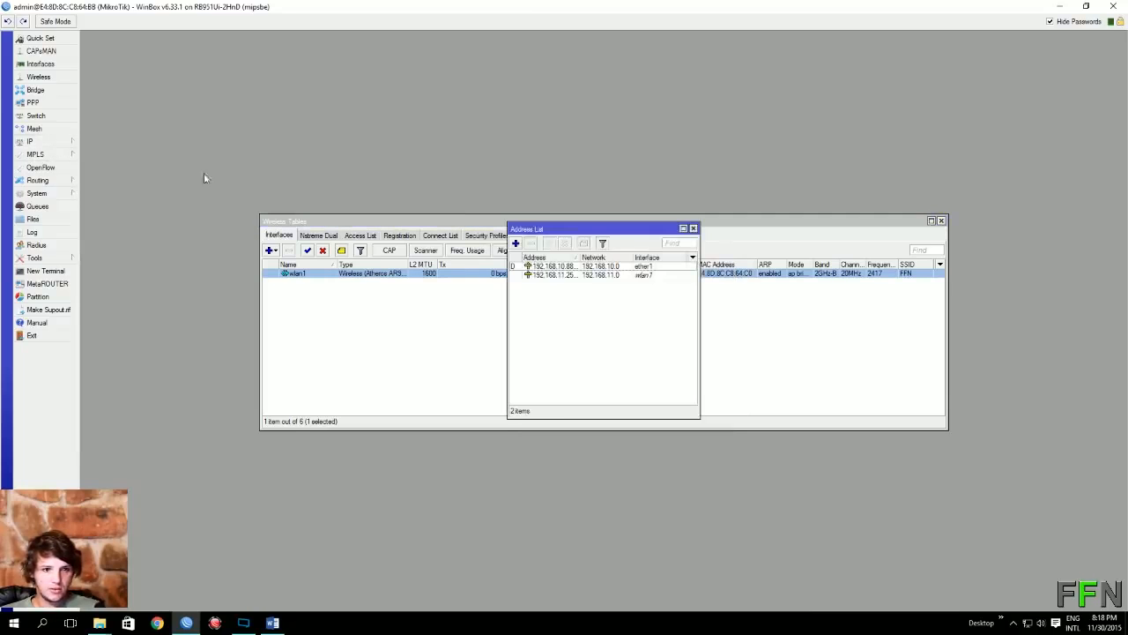
left_click(570, 275)
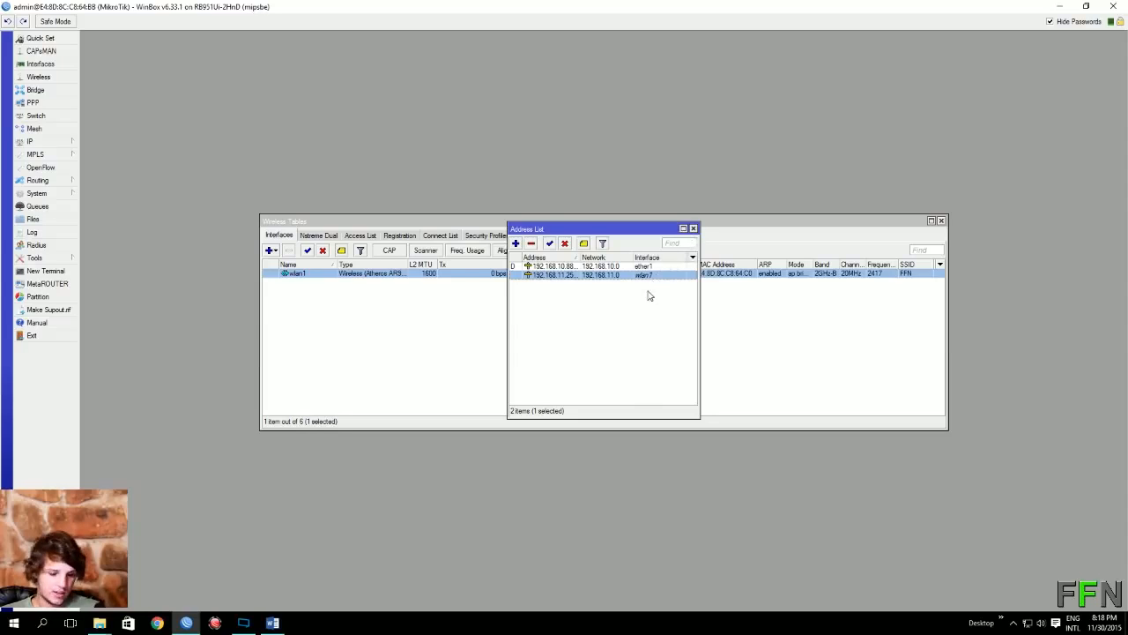
left_click(693, 228)
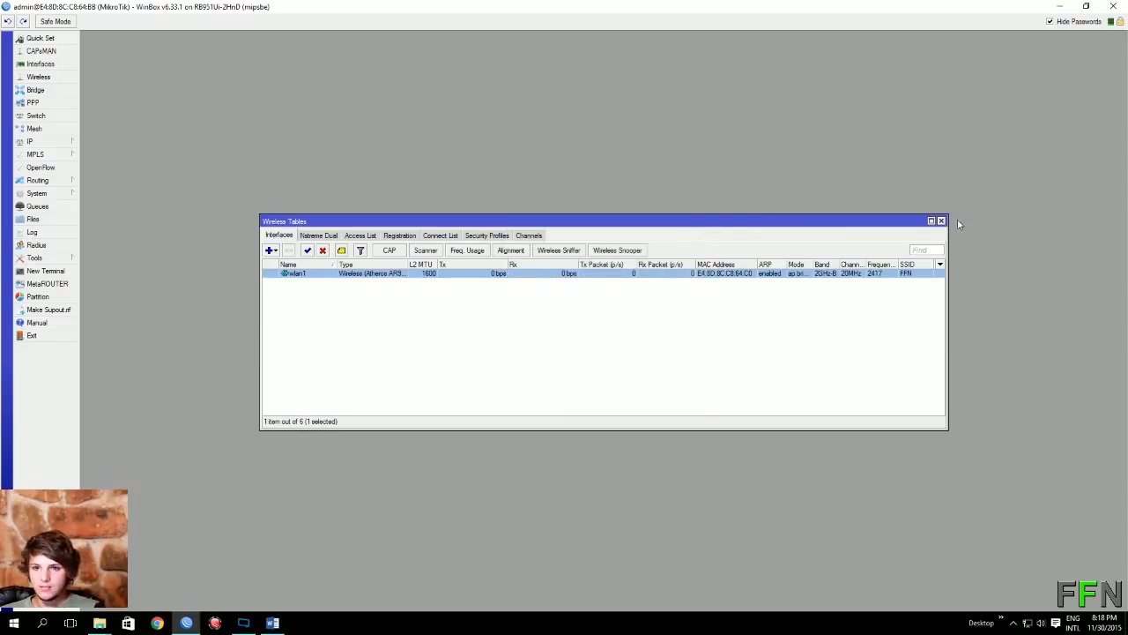
left_click(942, 221)
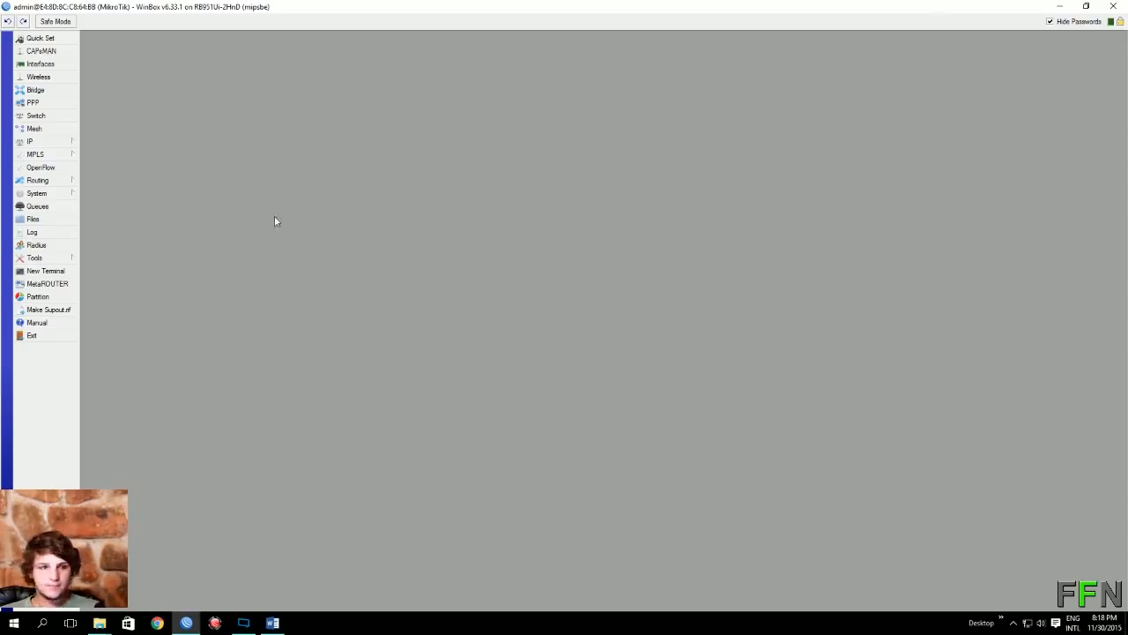
left_click(60, 143)
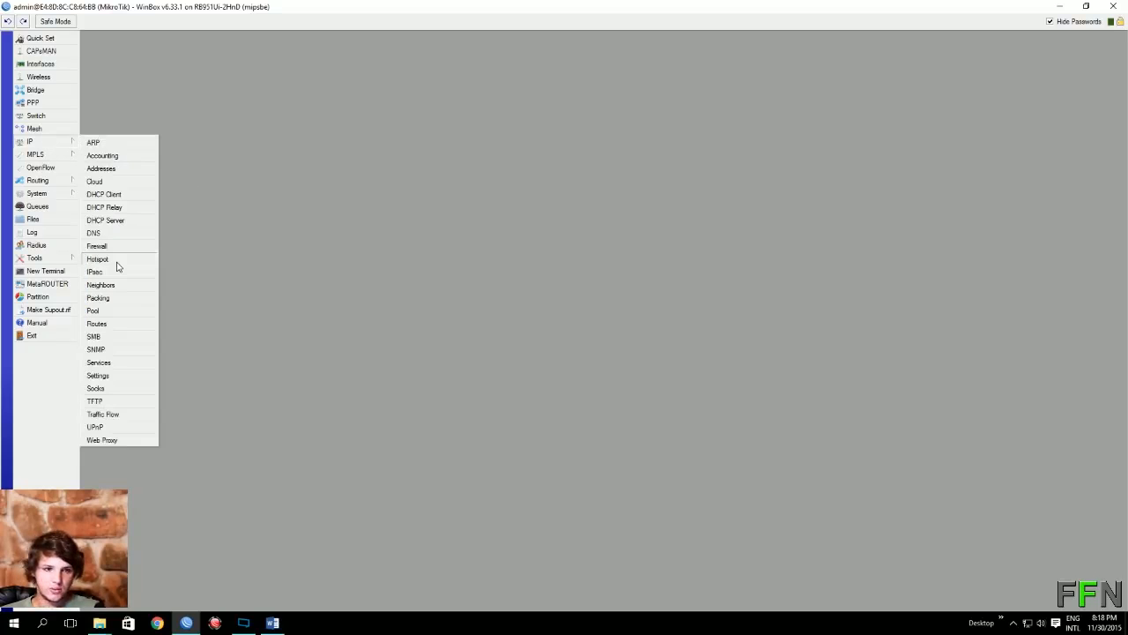
left_click(96, 259)
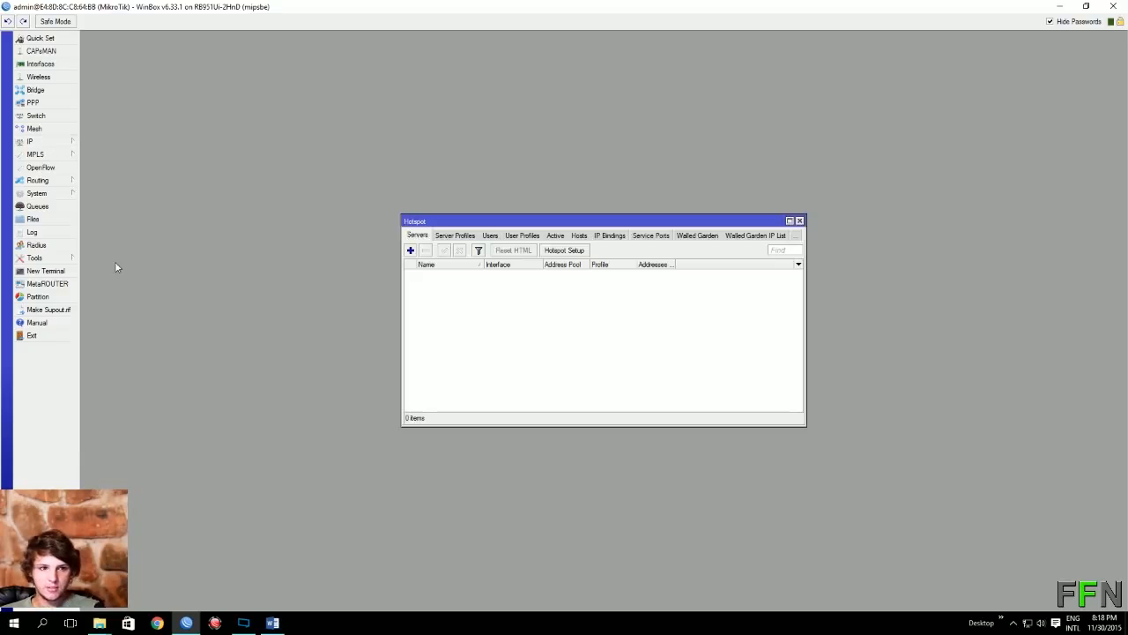
Step: Start Hotspot Setup and choose wlan1 as the hotspot interface
left_click(577, 253)
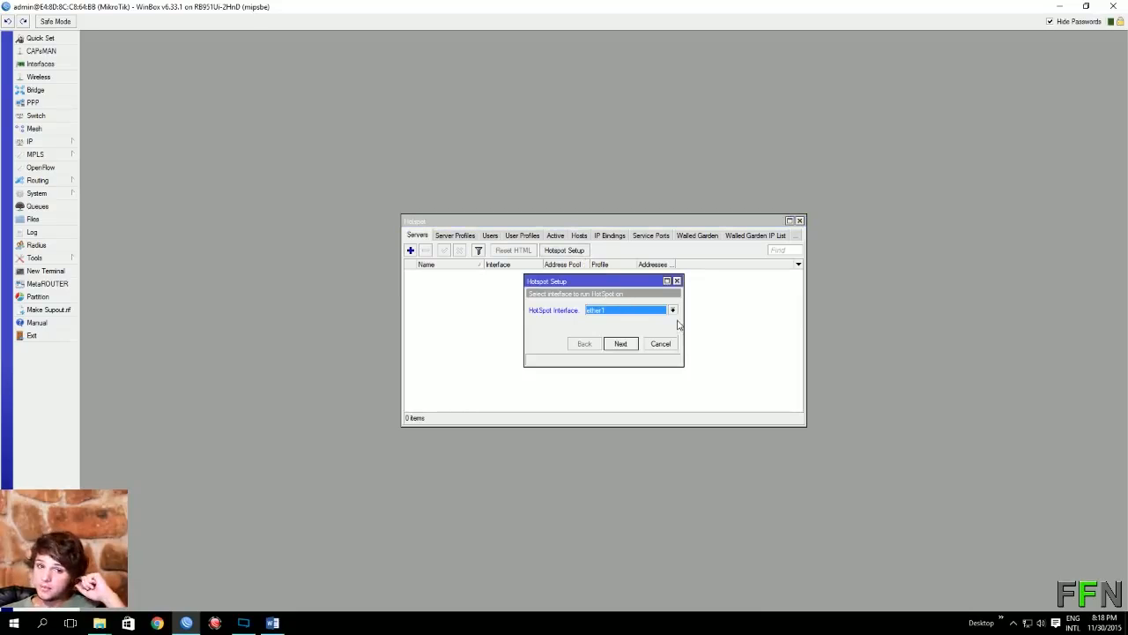
left_click(673, 311)
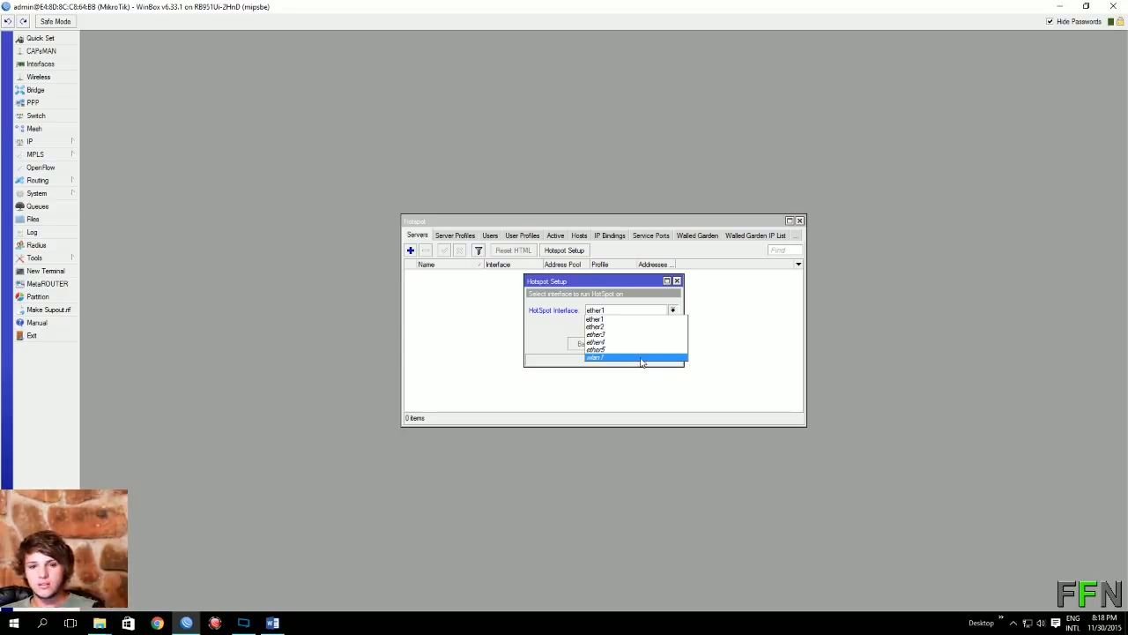
left_click(634, 358)
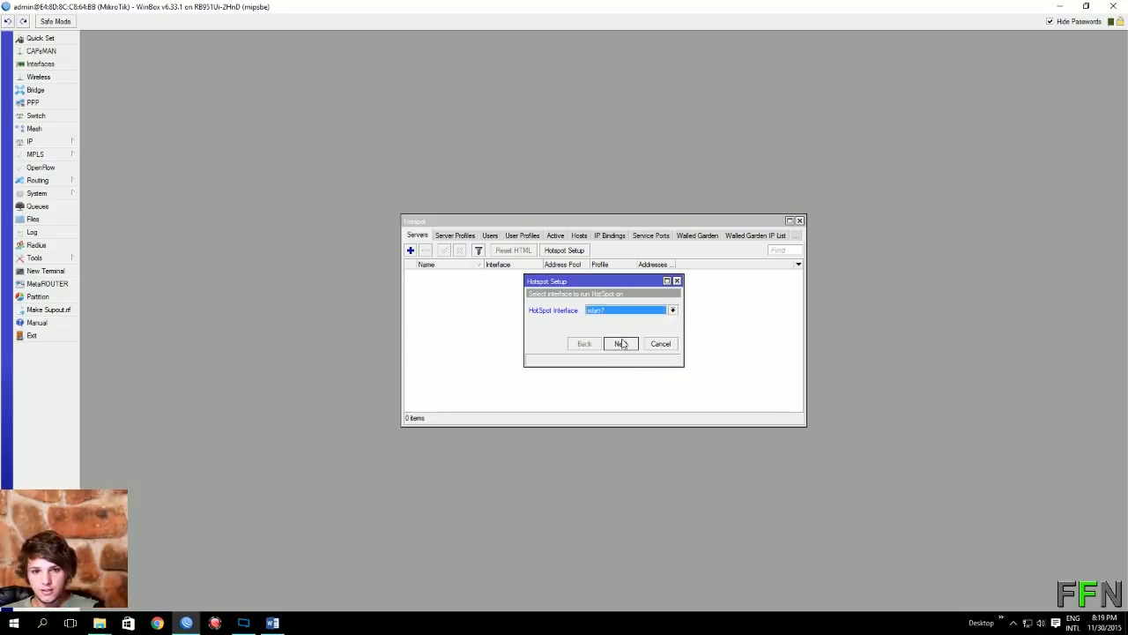
left_click(622, 345)
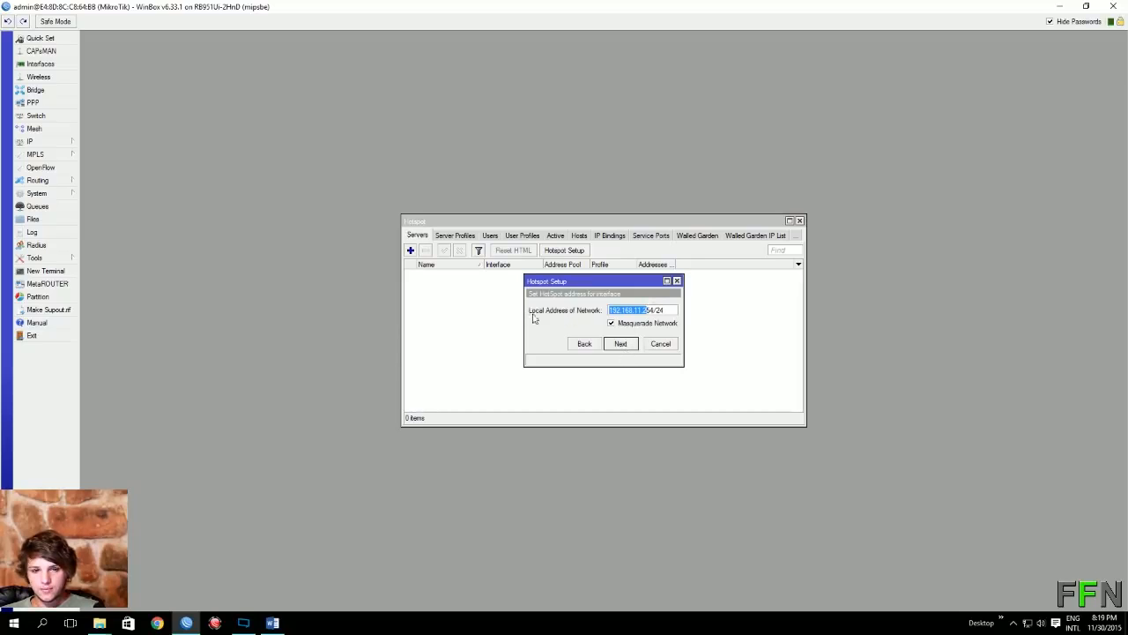
Step: Accept the local address, pool 192.168.11.1–192.168.11.253, and no SSL certificate
left_click_drag(626, 309, 687, 319)
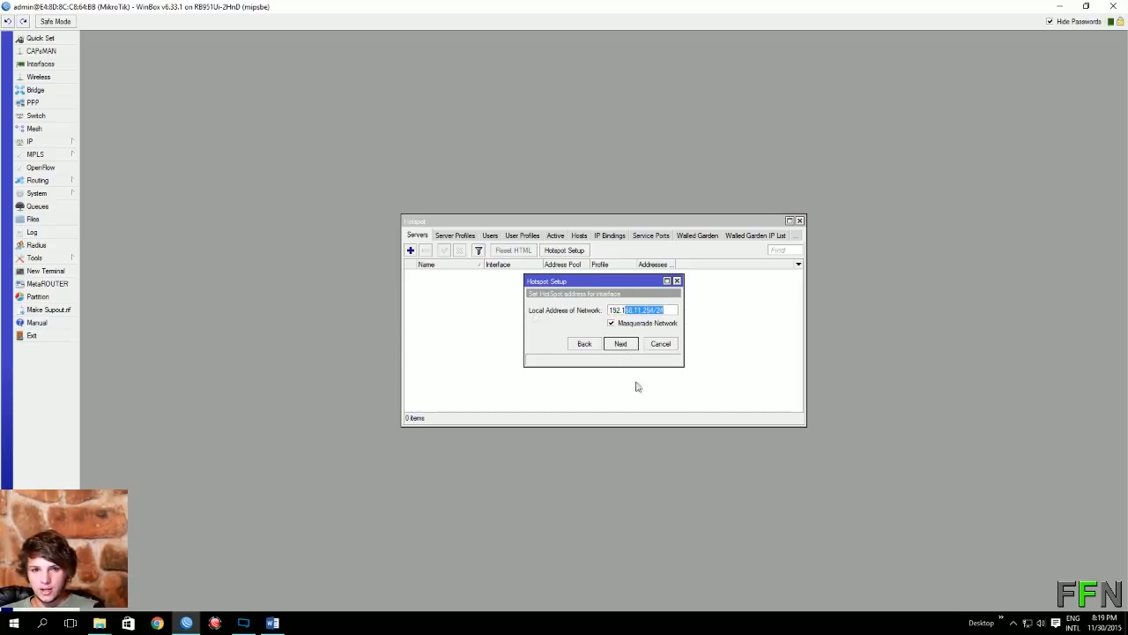
left_click(630, 348)
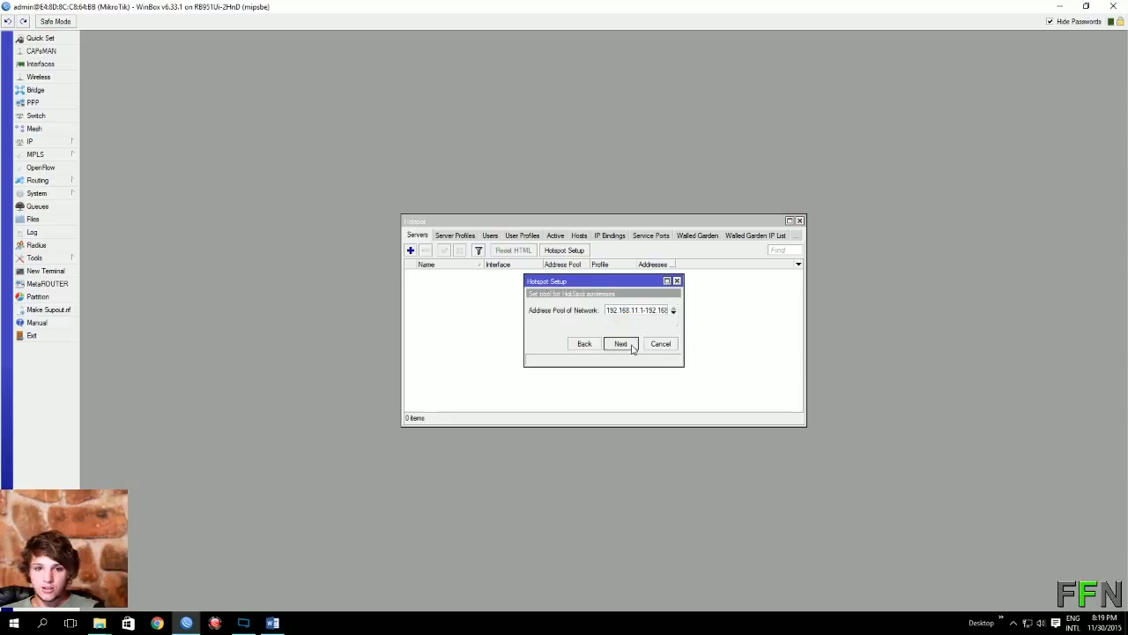
left_click_drag(618, 310, 668, 313)
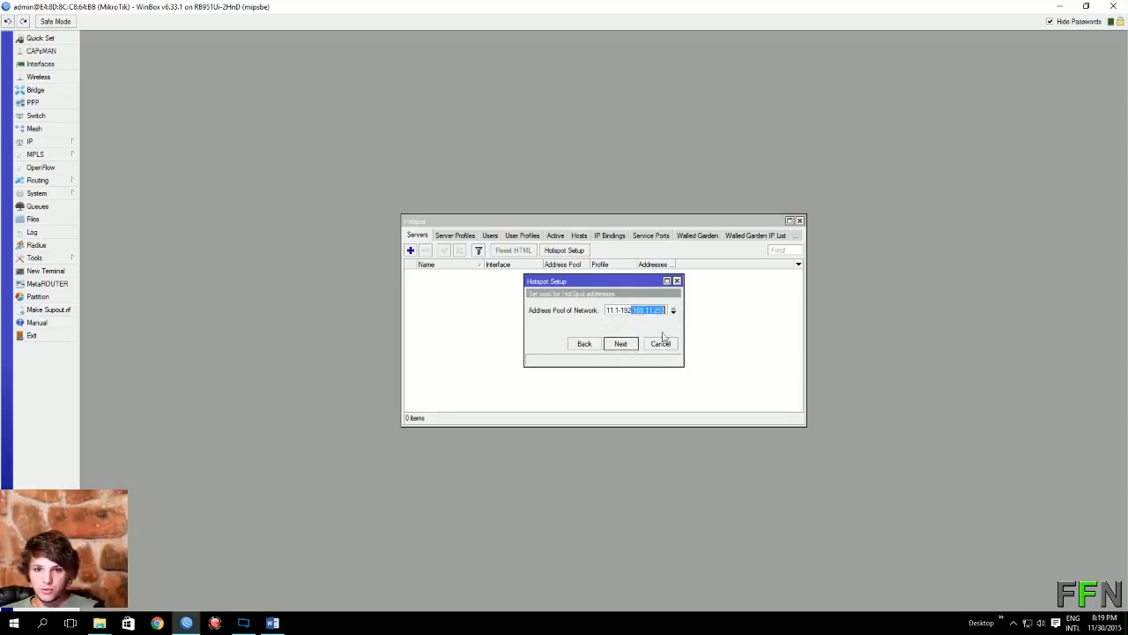
left_click(622, 347)
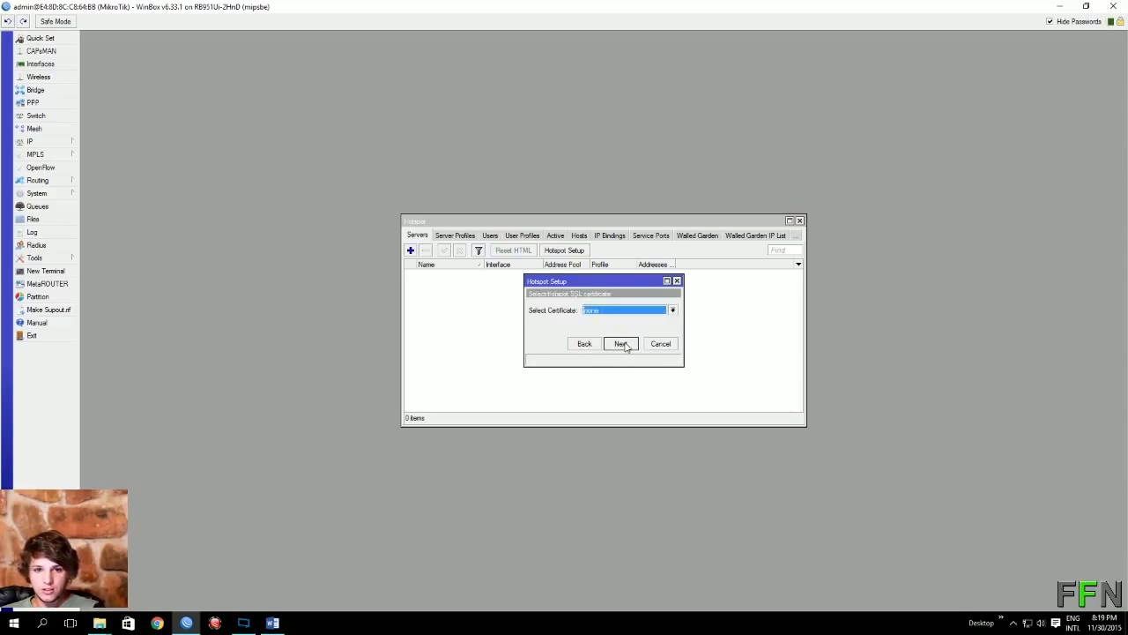
left_click(622, 345)
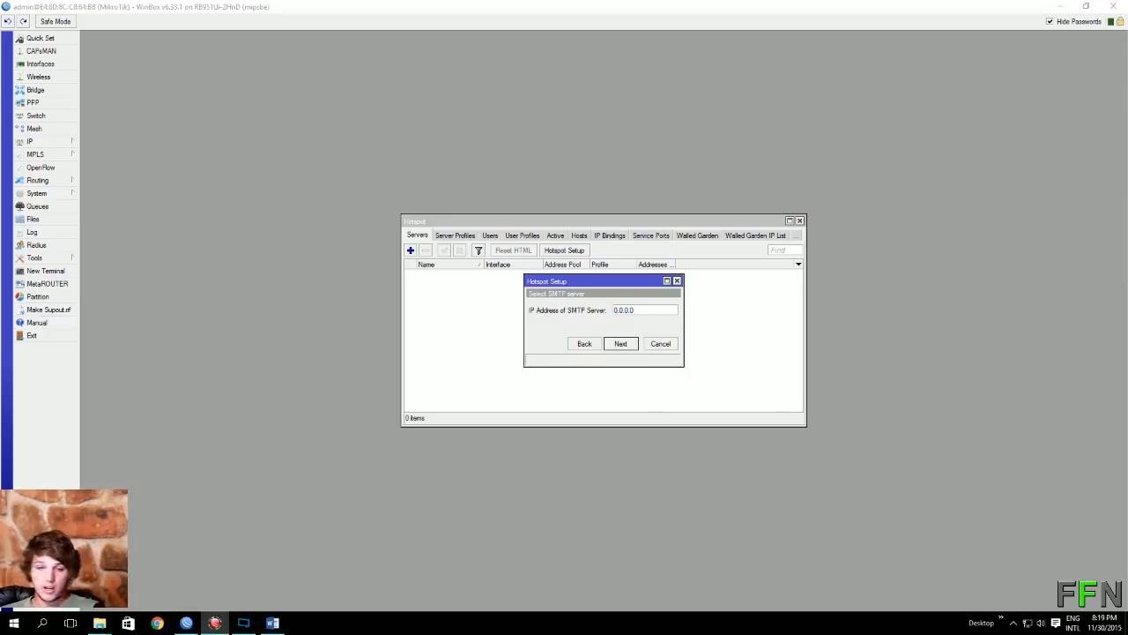
Step: Paste 192.168.50.180 as the SMTP server and enter the DNS server address
left_click(630, 311)
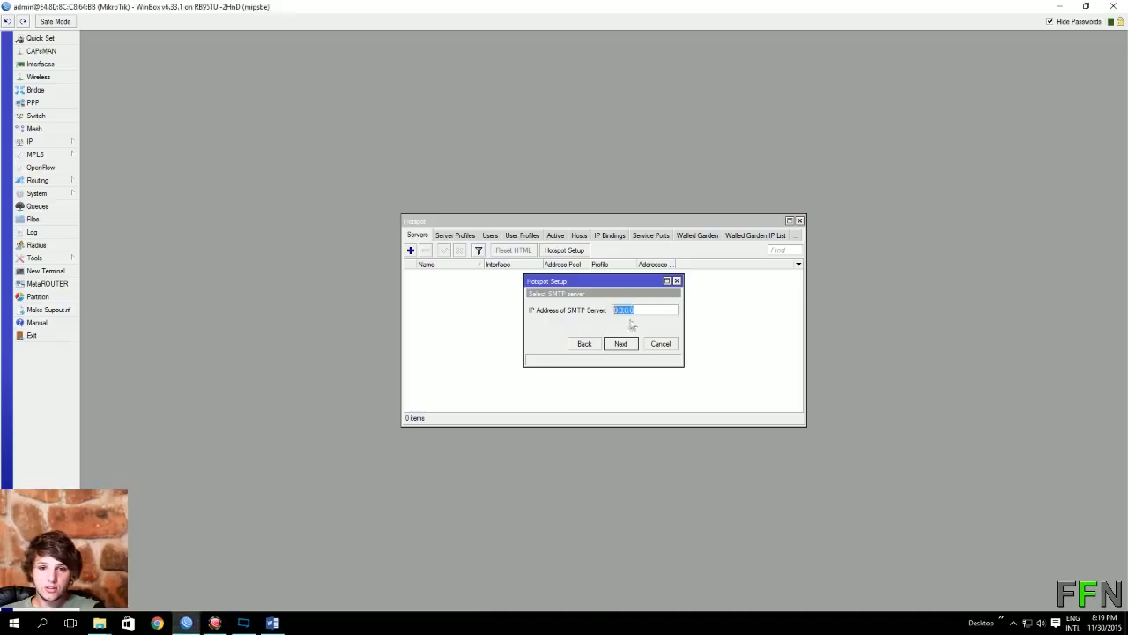
right_click(633, 313)
left_click(661, 346)
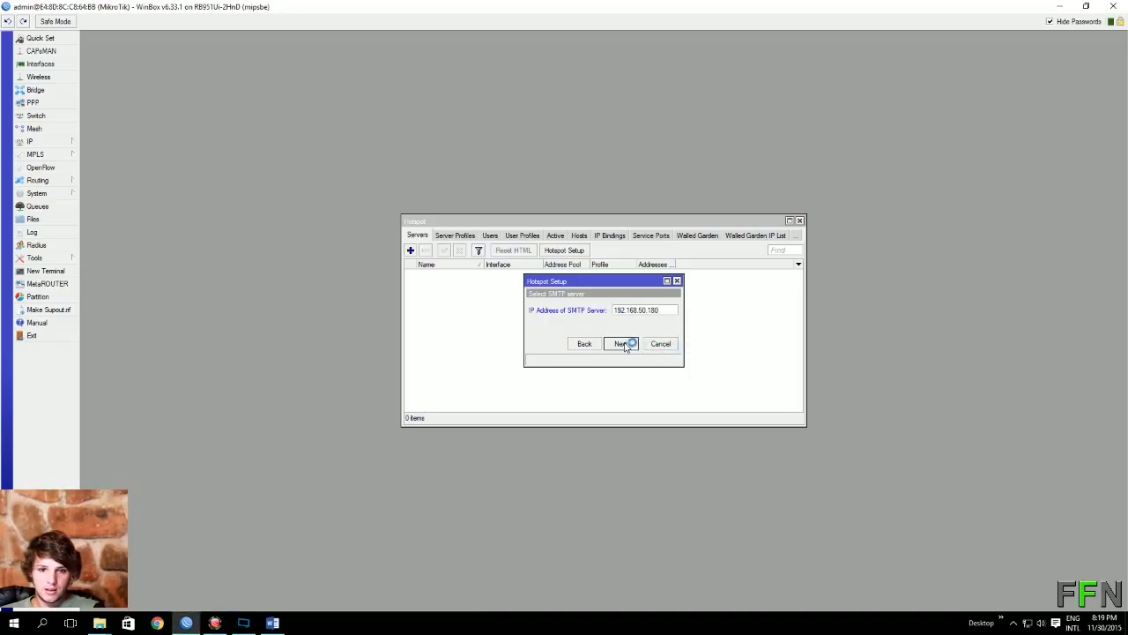
left_click(624, 344)
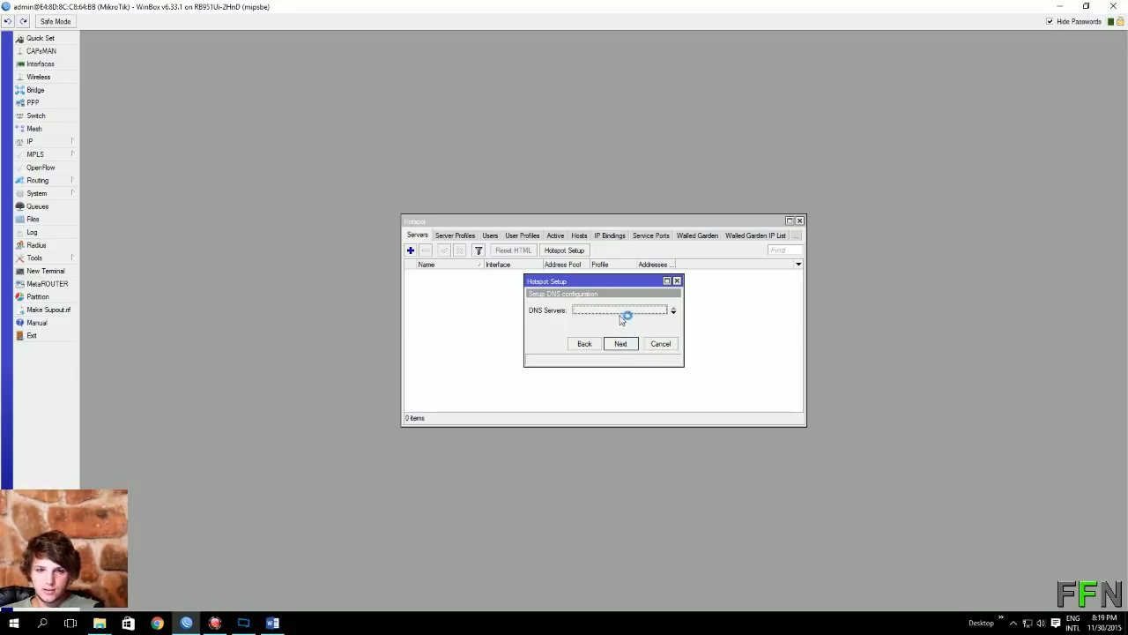
type("19")
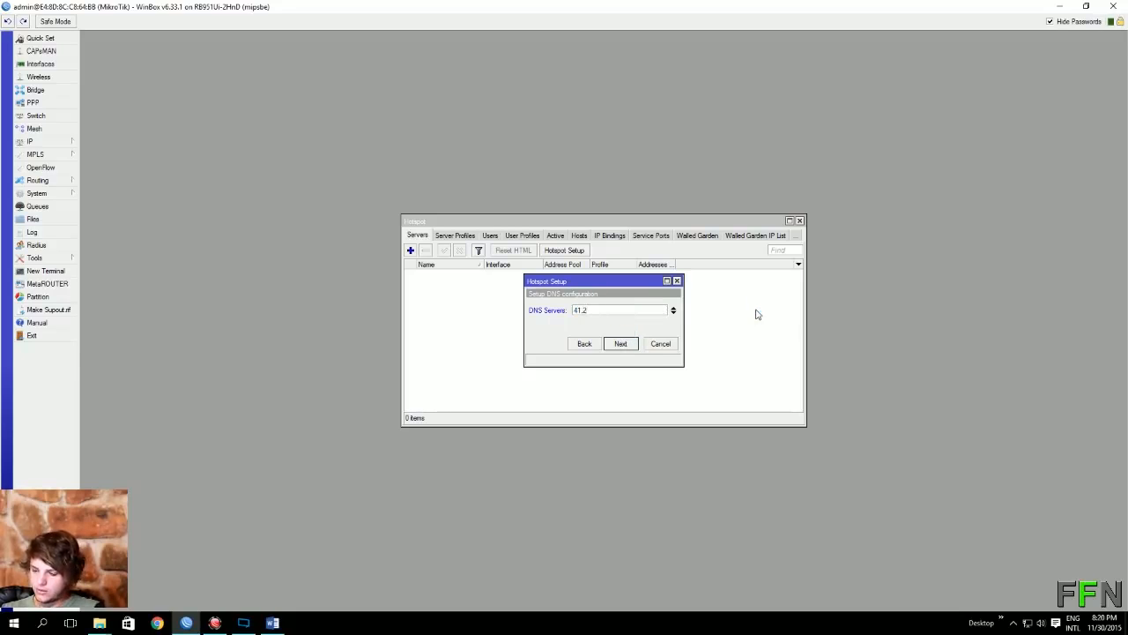
type("223.")
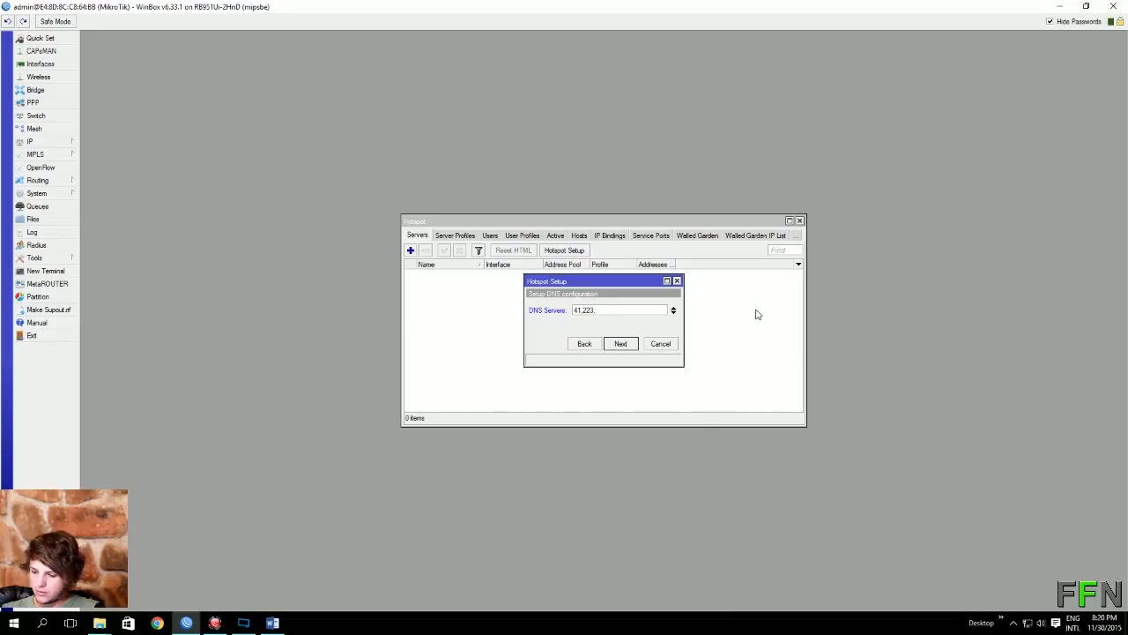
type("24.10")
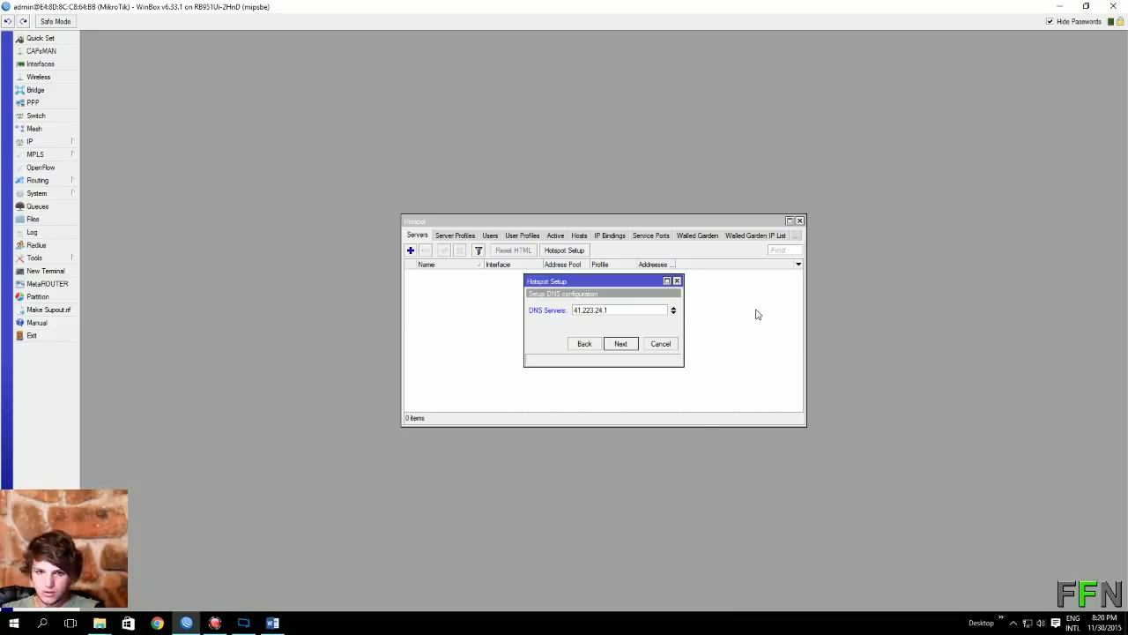
left_click(633, 345)
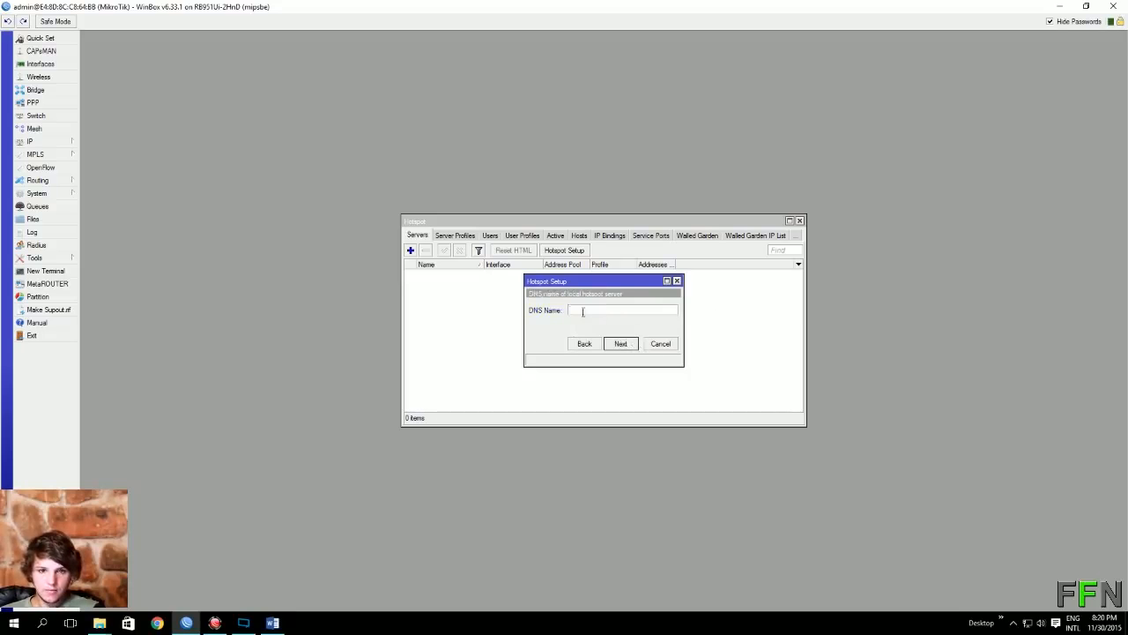
Step: Leave the DNS name empty, set the local hotspot user's password, and finish creating hotspot1
left_click(621, 344)
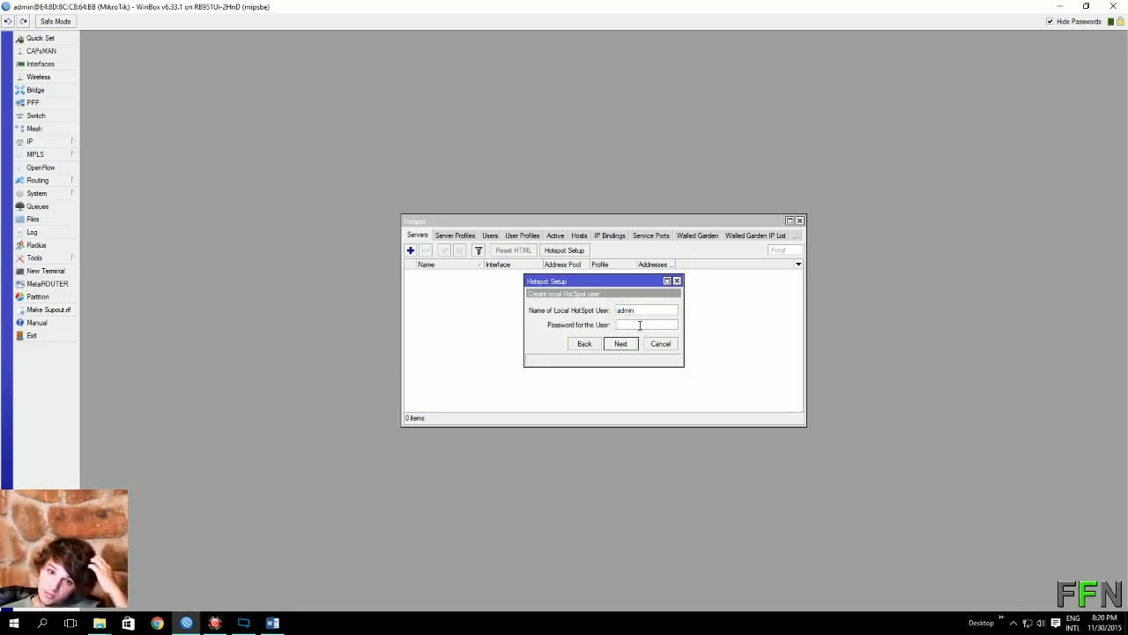
left_click(640, 324)
type("ad")
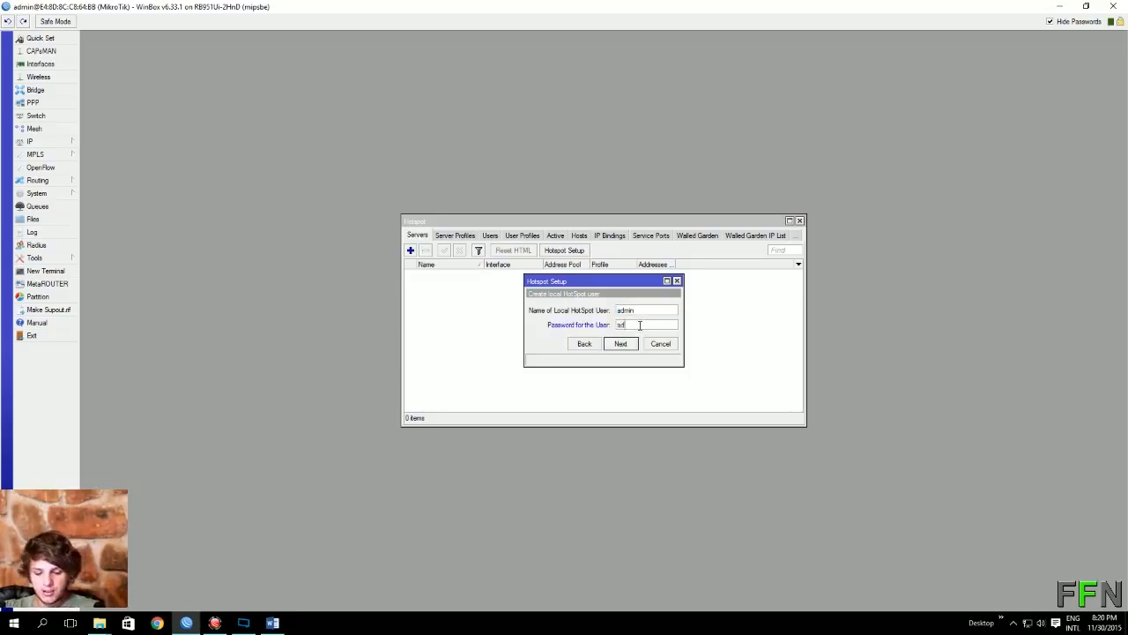
type("min")
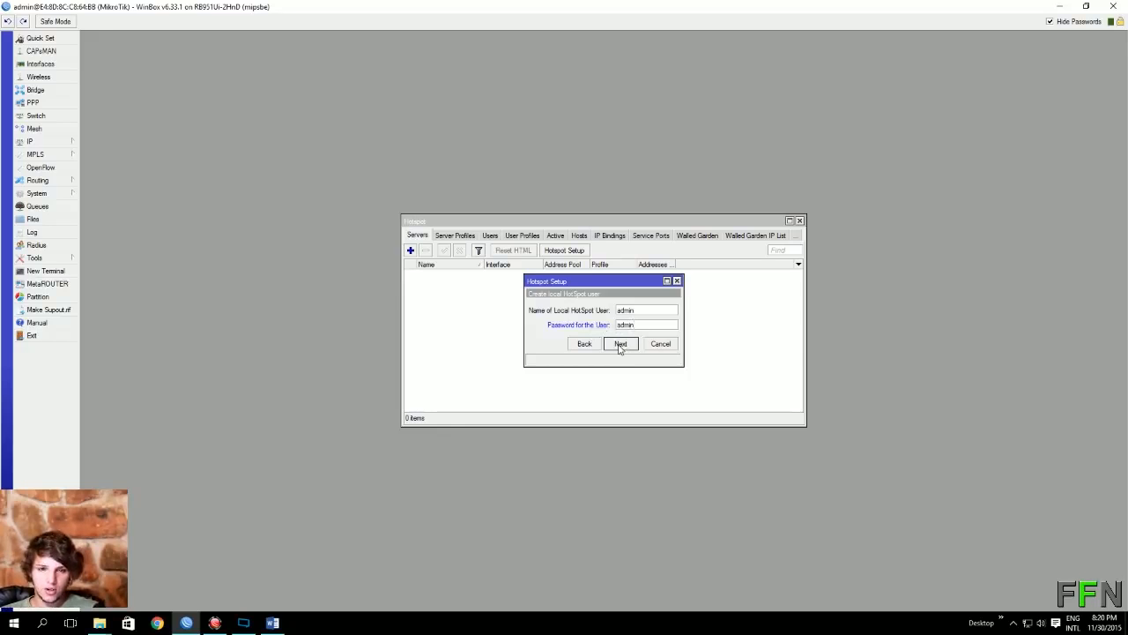
left_click(620, 346)
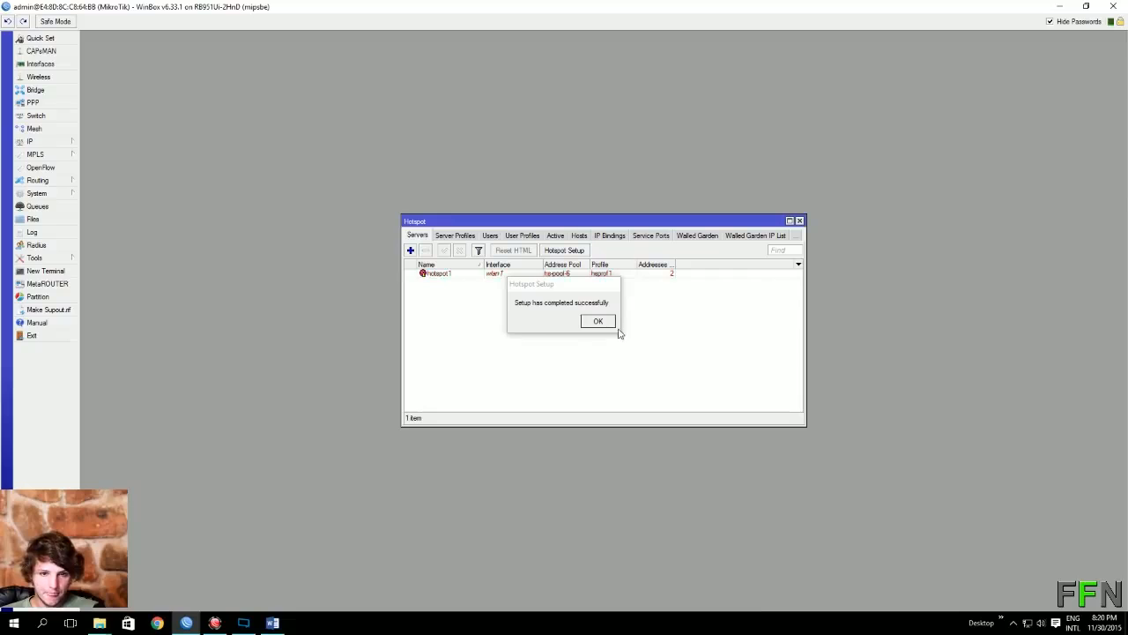
left_click(597, 323)
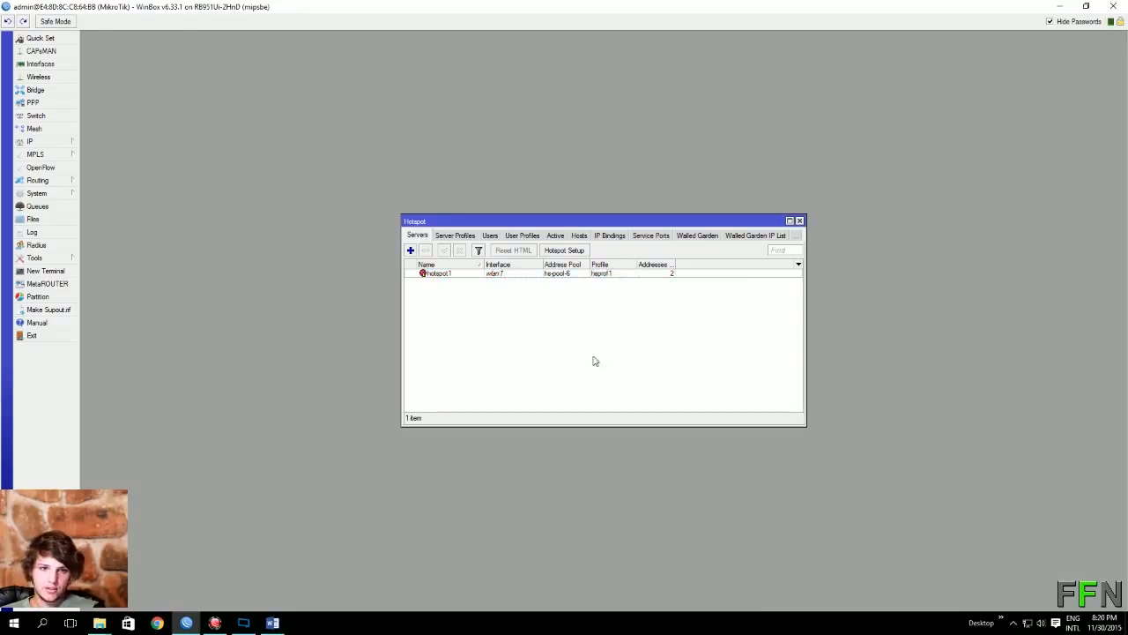
Step: Go back to IP > Hotspot and bring up the Server Profiles list
left_click(800, 221)
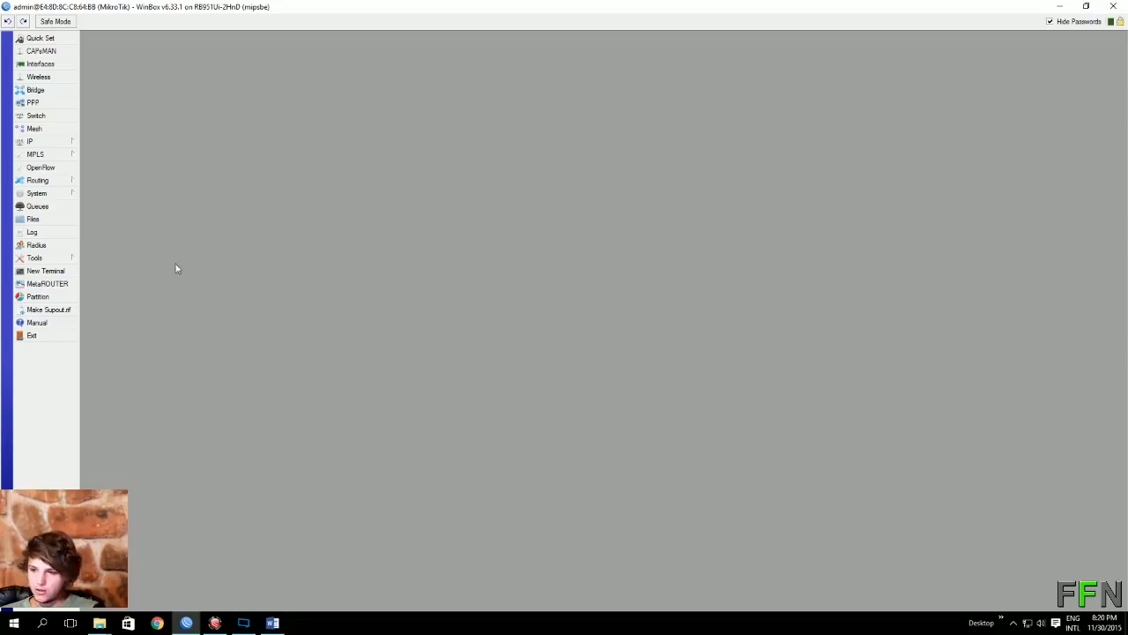
key("alt+Tab")
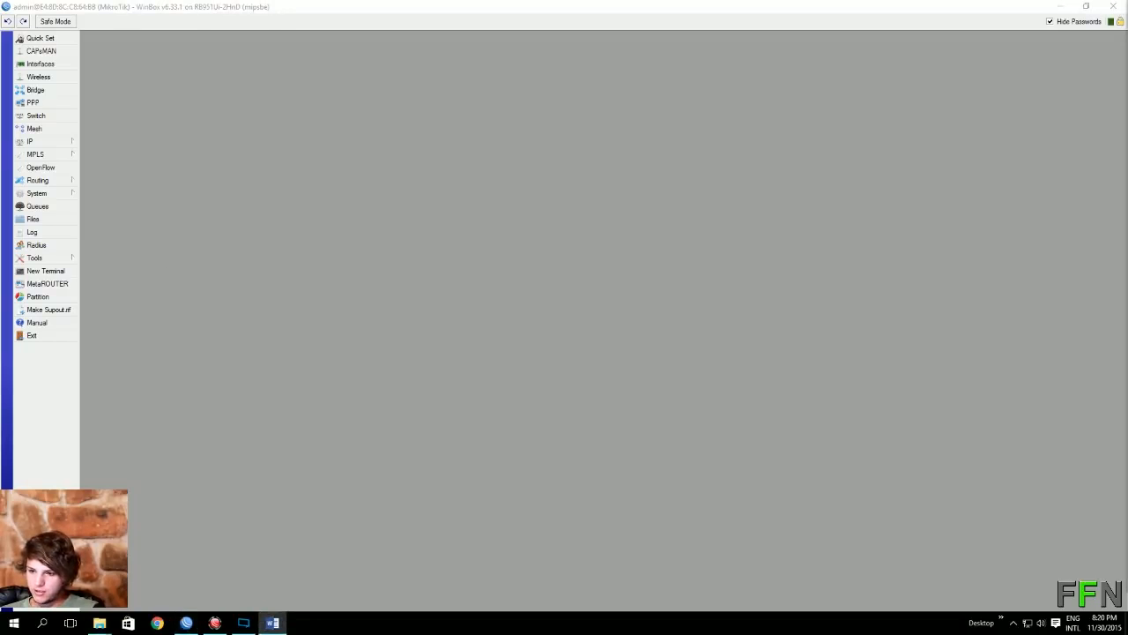
left_click(68, 143)
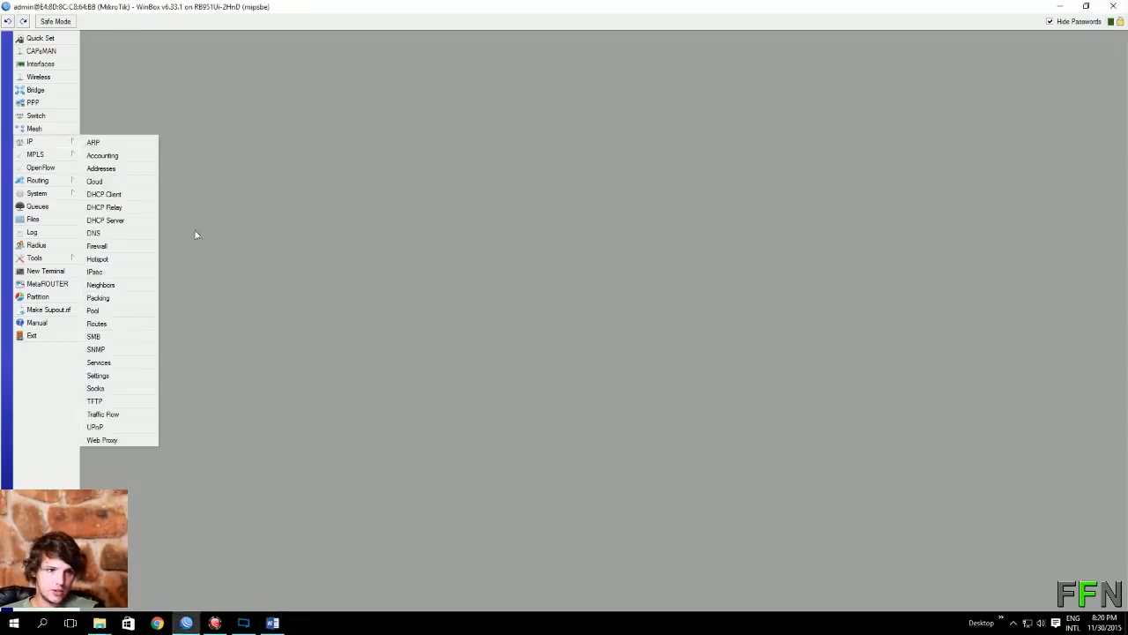
left_click(106, 261)
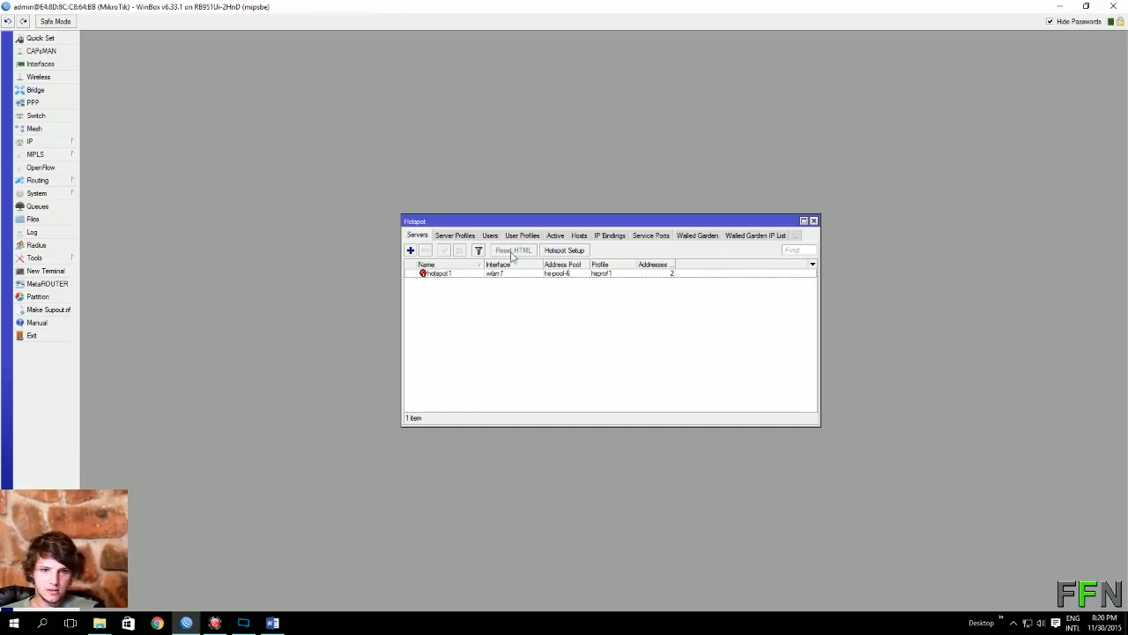
left_click(449, 274)
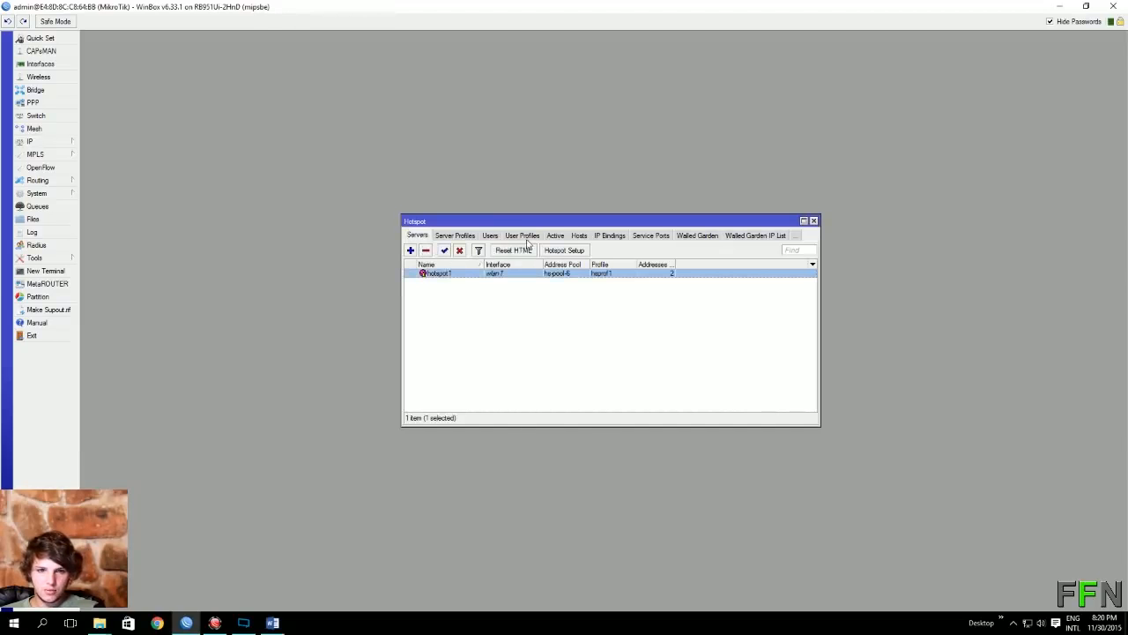
left_click(455, 235)
Step: Enable Use RADIUS on the hsprof1 server profile, save it, and close Hotspot
double_click(447, 282)
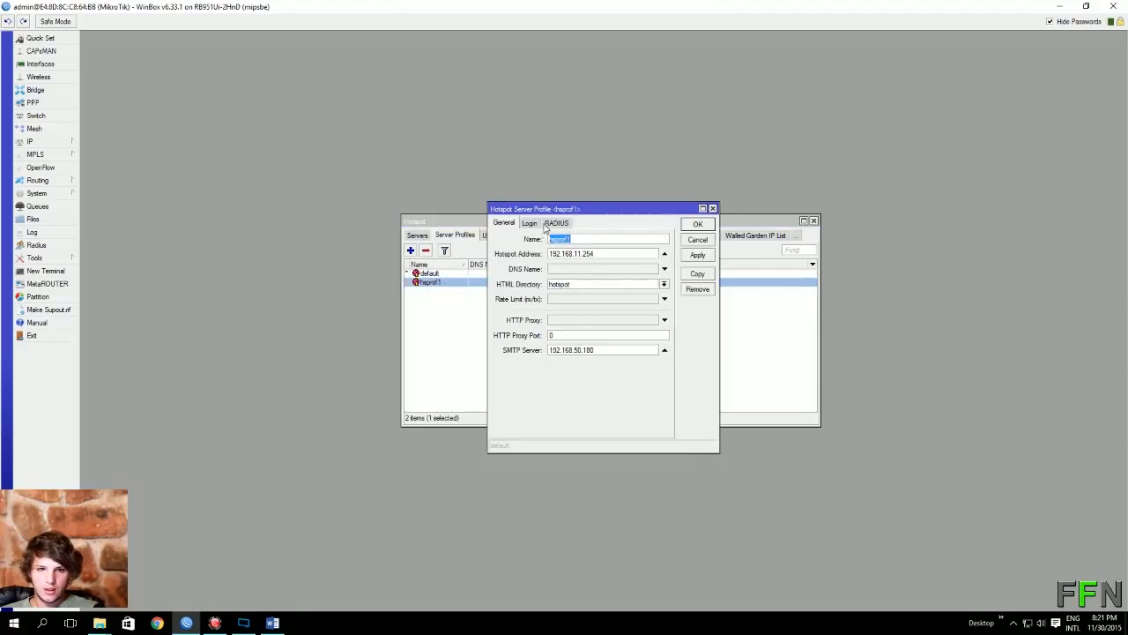
left_click(550, 223)
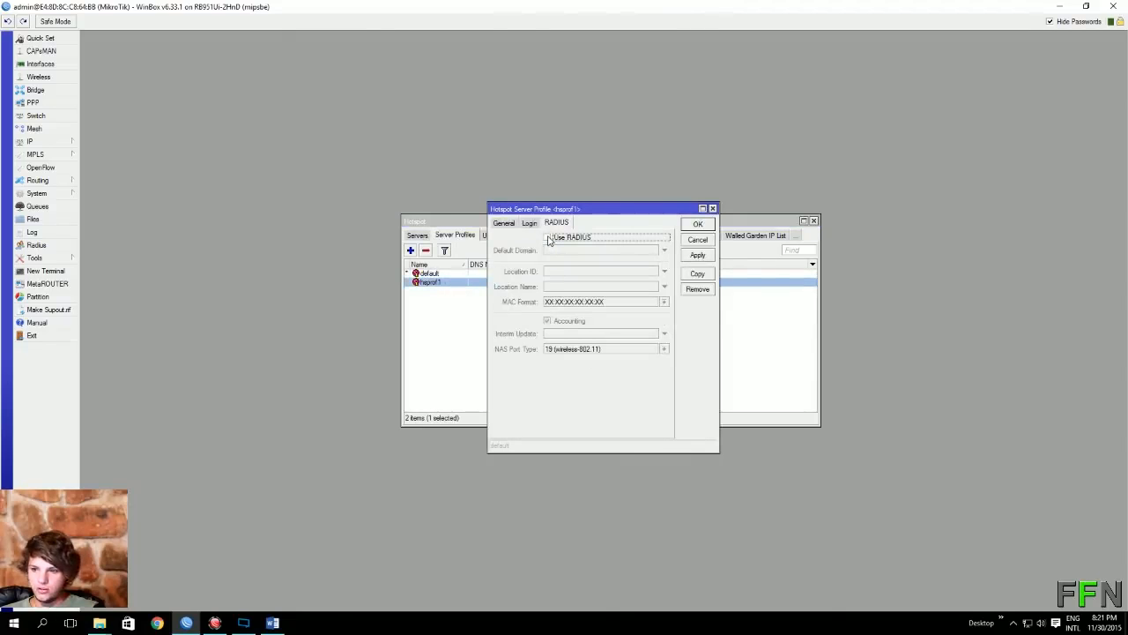
left_click(548, 238)
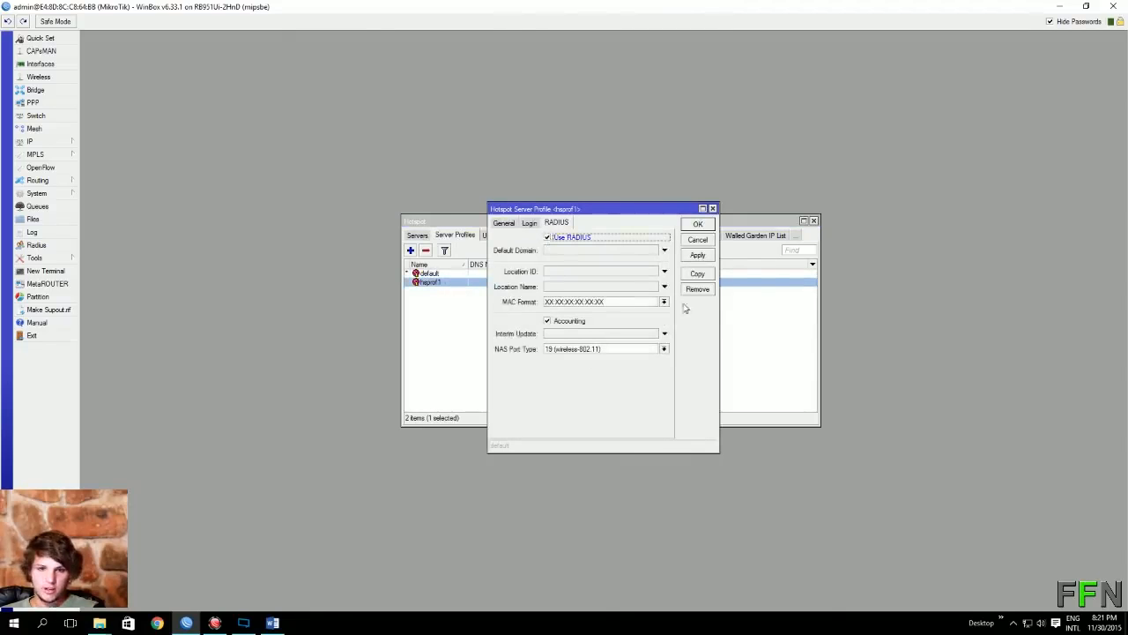
left_click(697, 226)
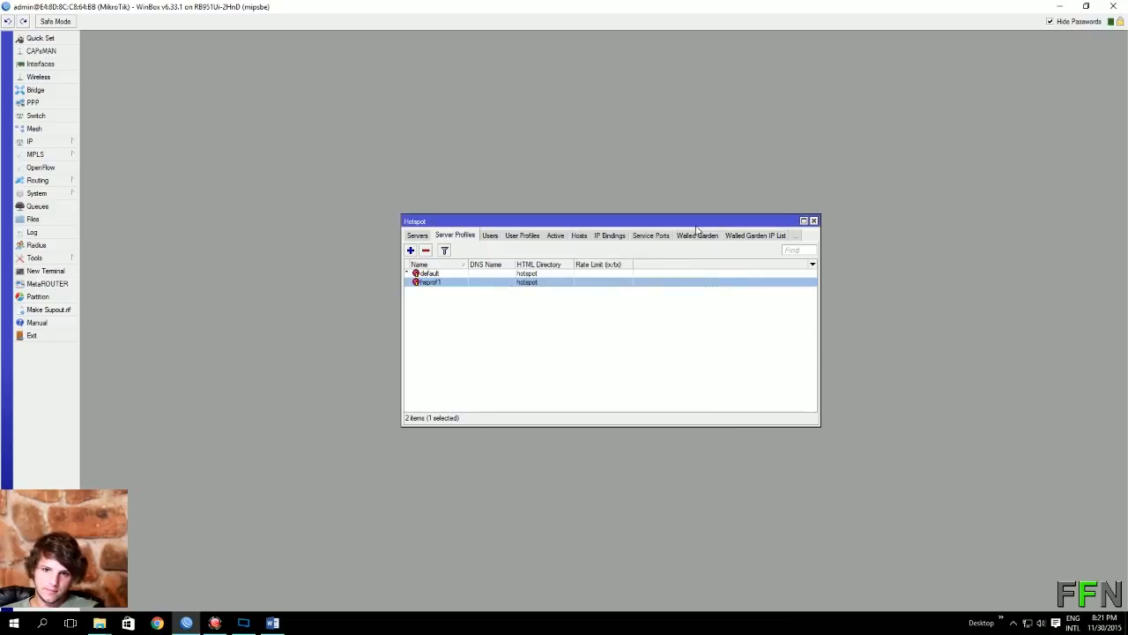
left_click(814, 220)
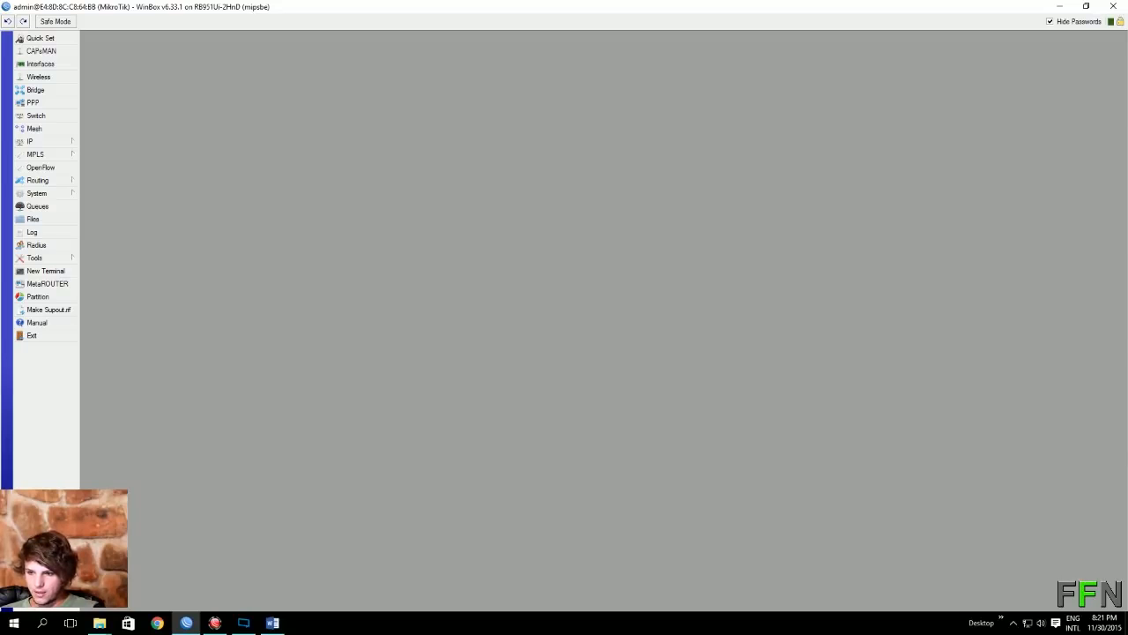
key("alt+Tab")
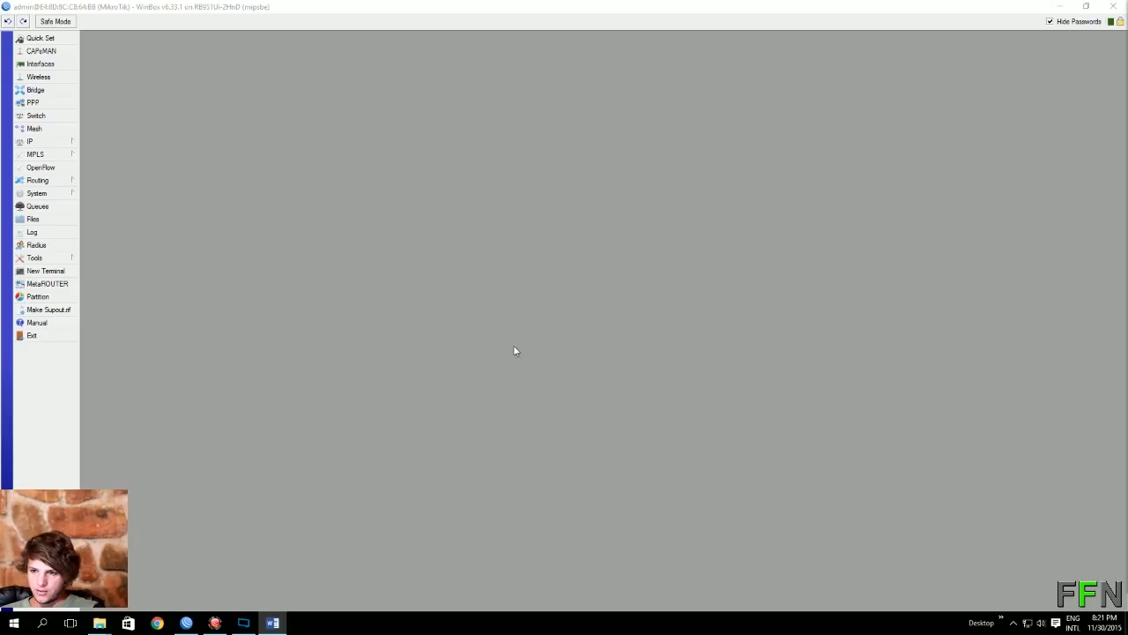
Step: Add address 192.168.12.1 on interface ether2, then bring up the Interface list
left_click(55, 142)
left_click(119, 168)
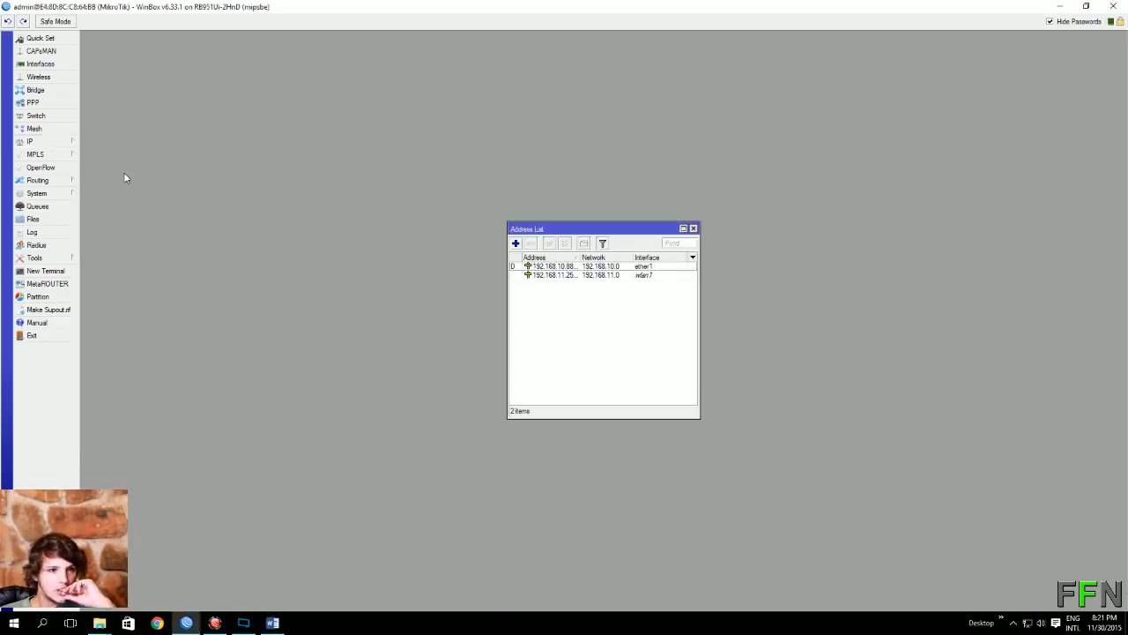
left_click(516, 243)
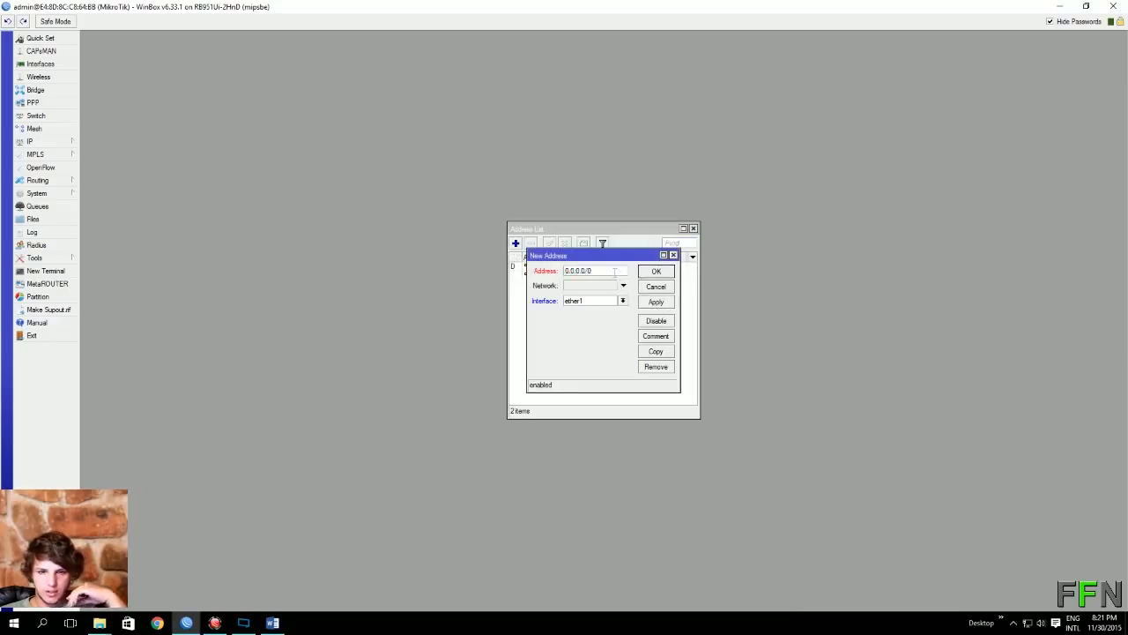
double_click(615, 273)
type("192")
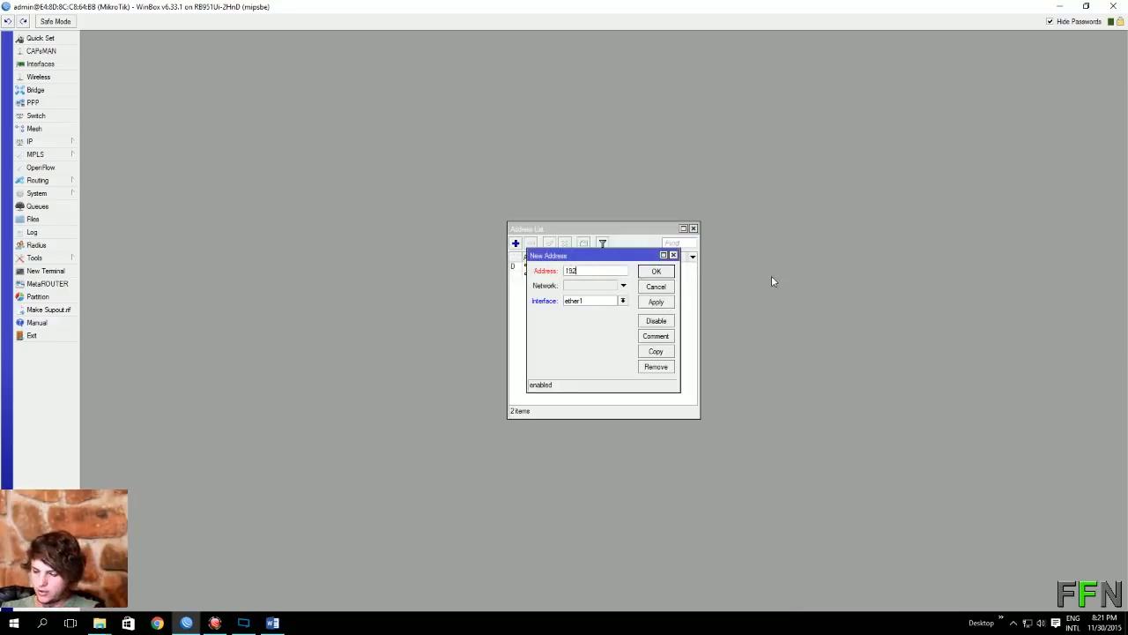
type(".168.")
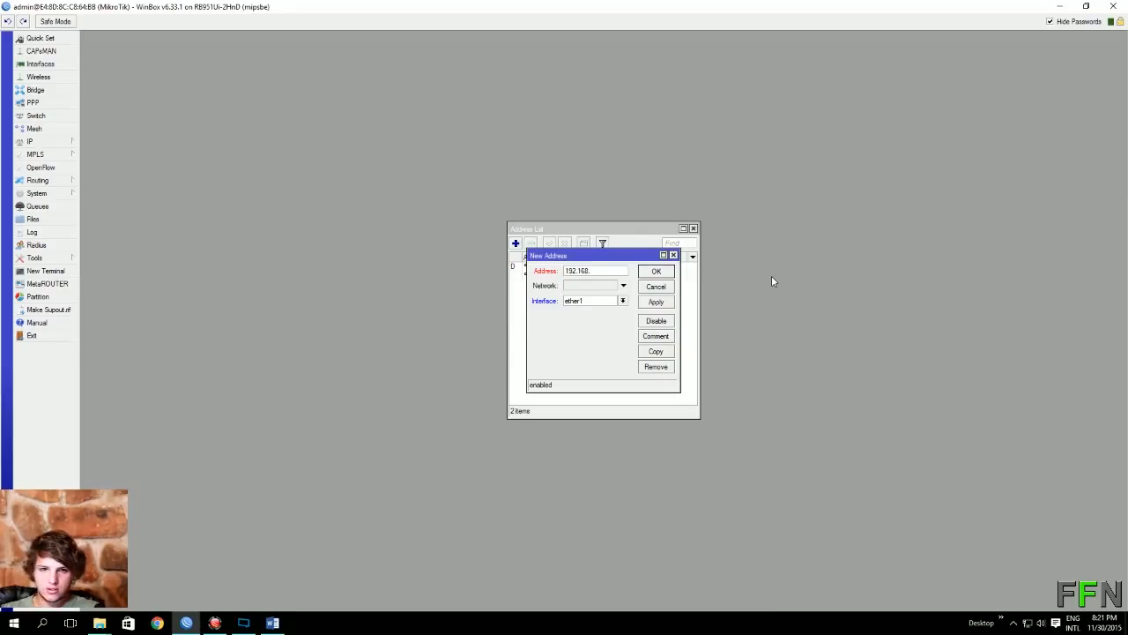
type("12.1")
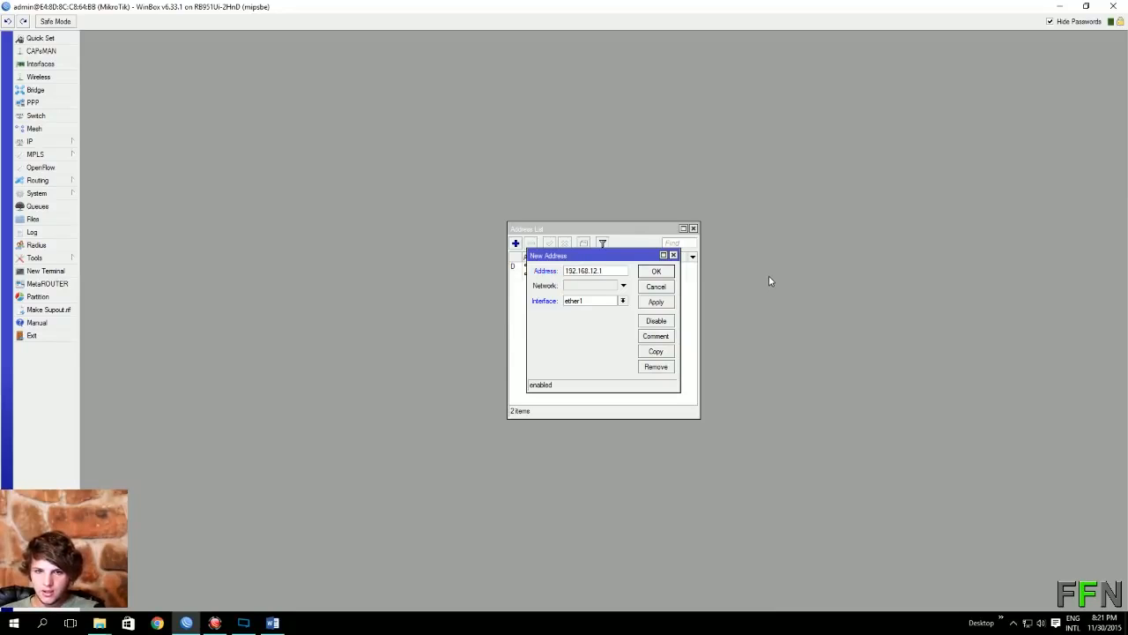
left_click(622, 300)
left_click(583, 315)
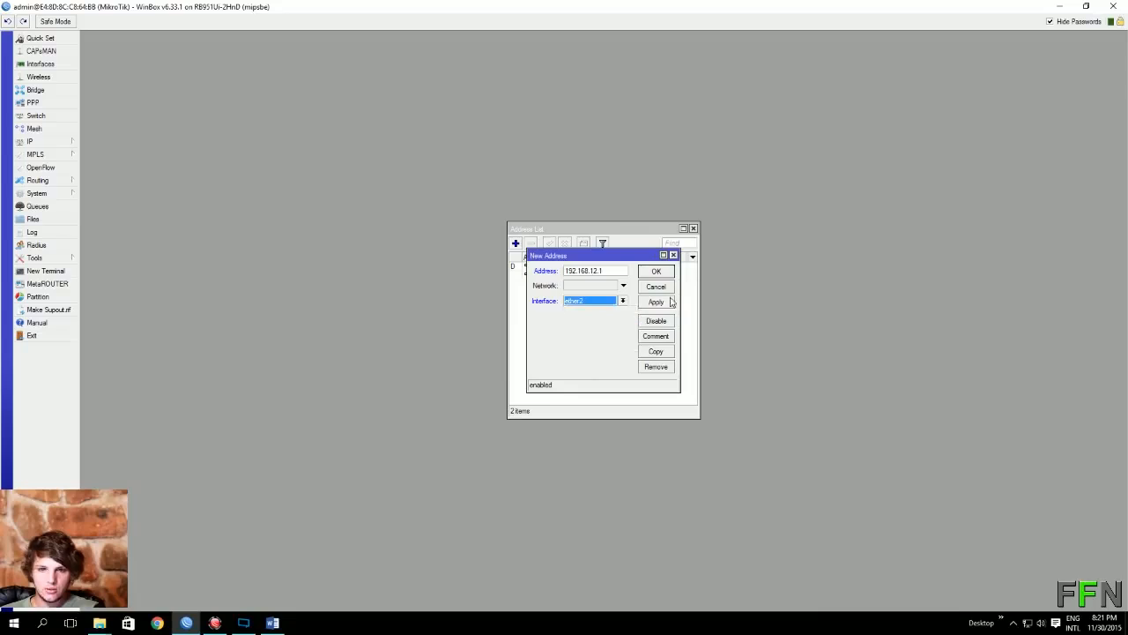
left_click(668, 301)
left_click(657, 271)
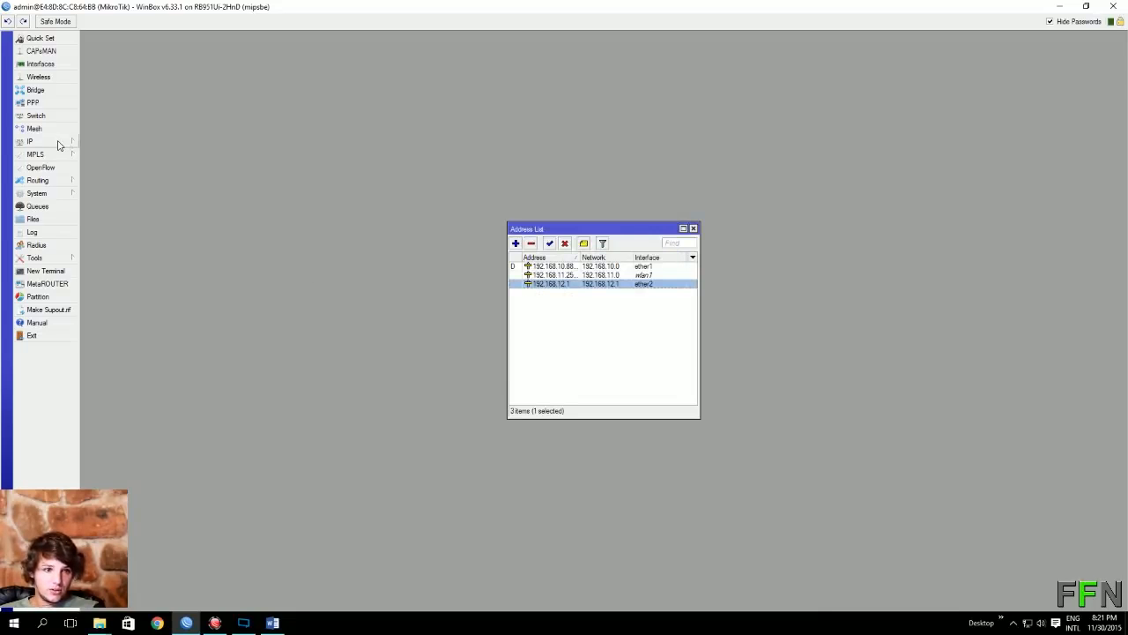
left_click(42, 64)
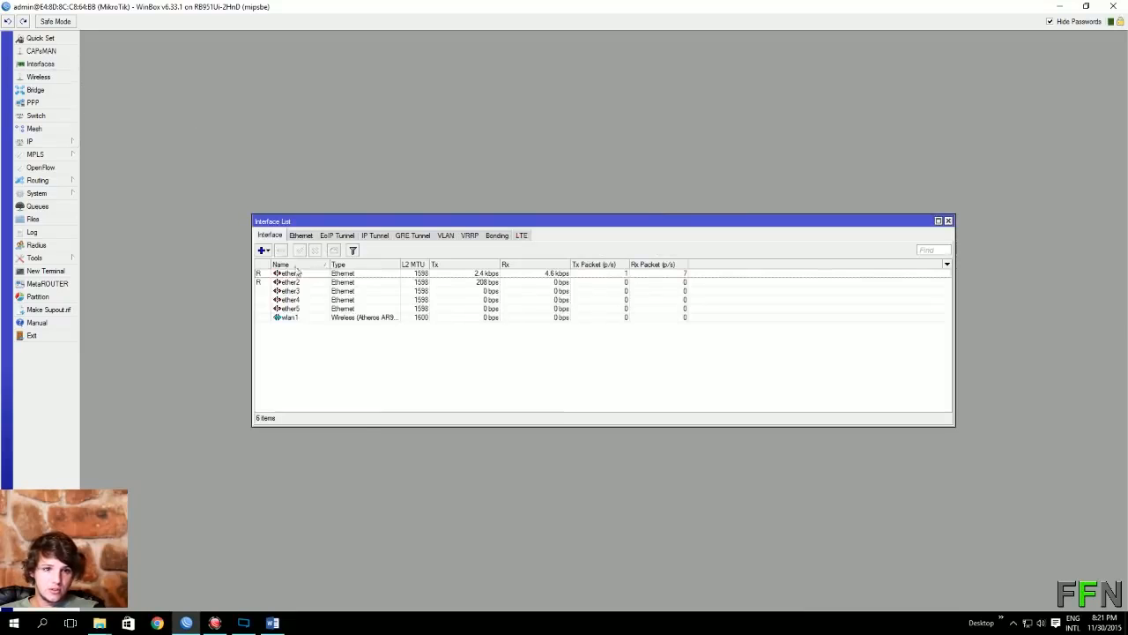
left_click(263, 250)
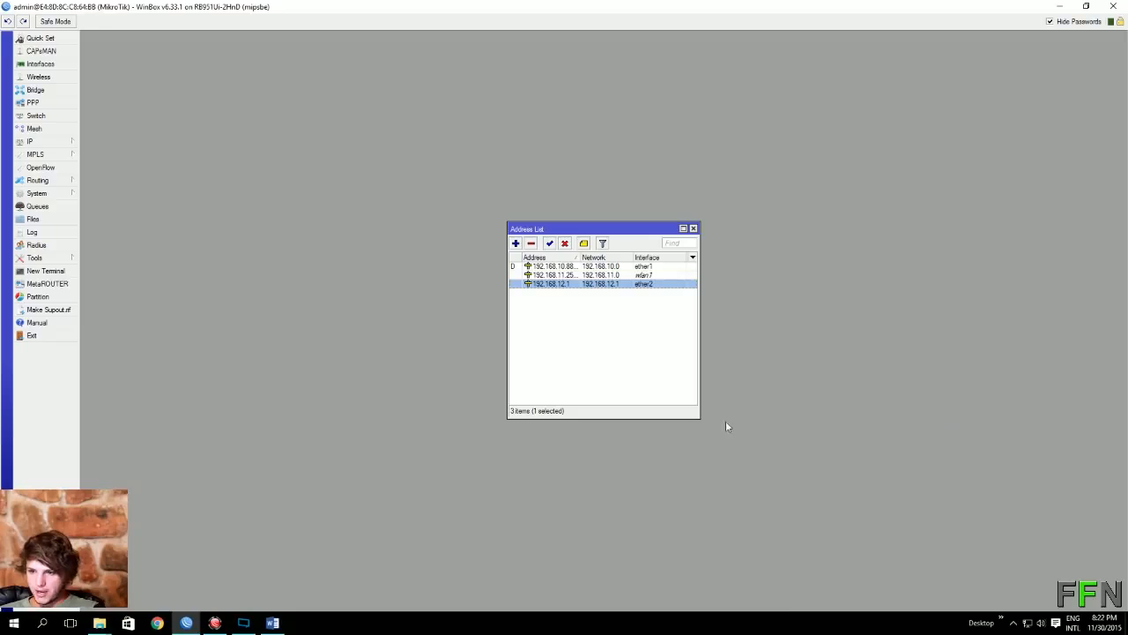
Step: Add a hotspot RADIUS server at 192.168.12.1 with a shared secret and save it
left_click(40, 246)
left_click(471, 244)
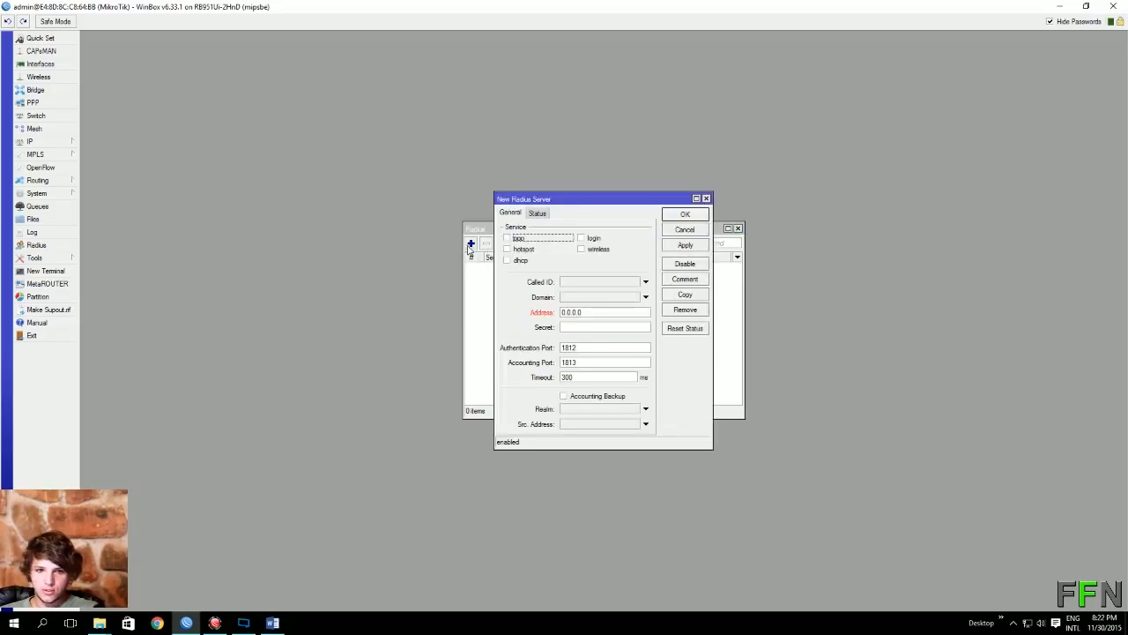
left_click(527, 251)
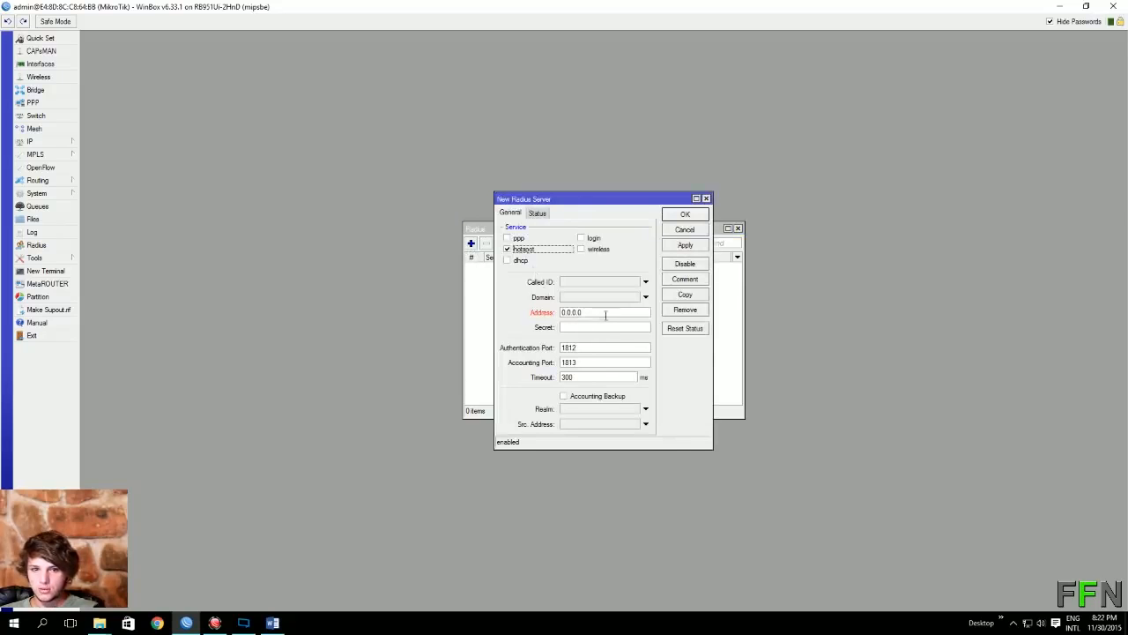
left_click(606, 315)
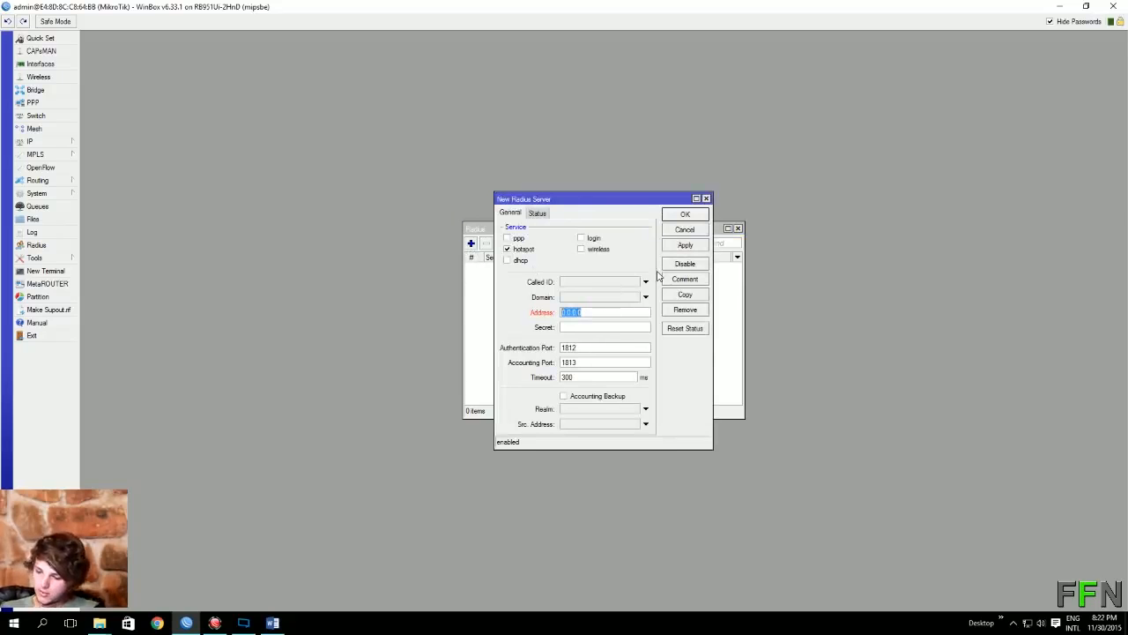
type("192")
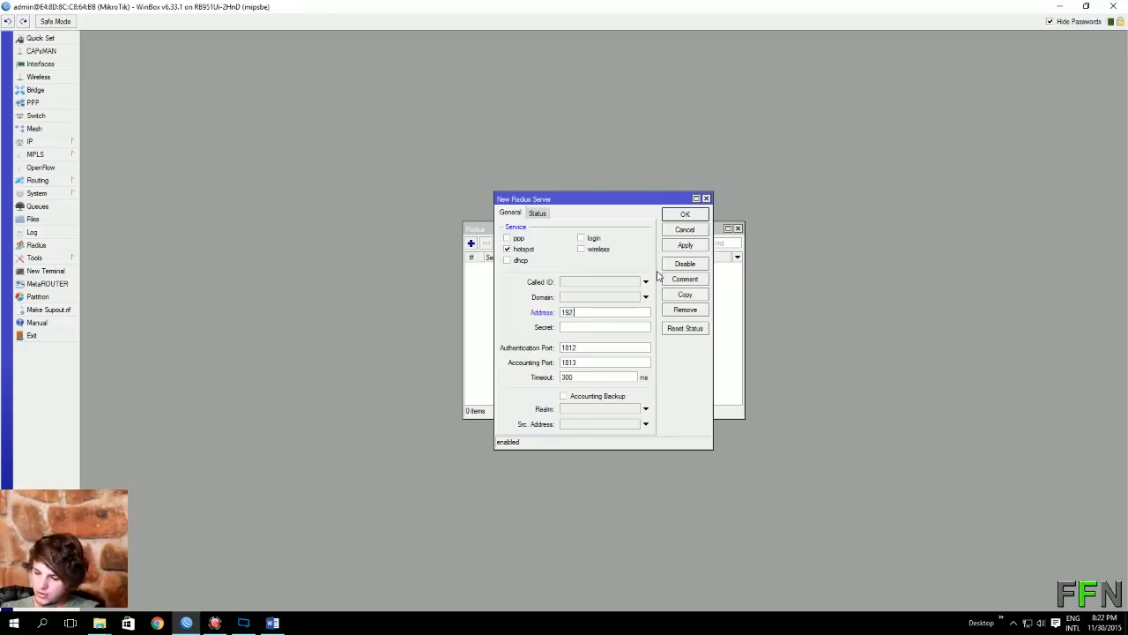
type(".168.12.1")
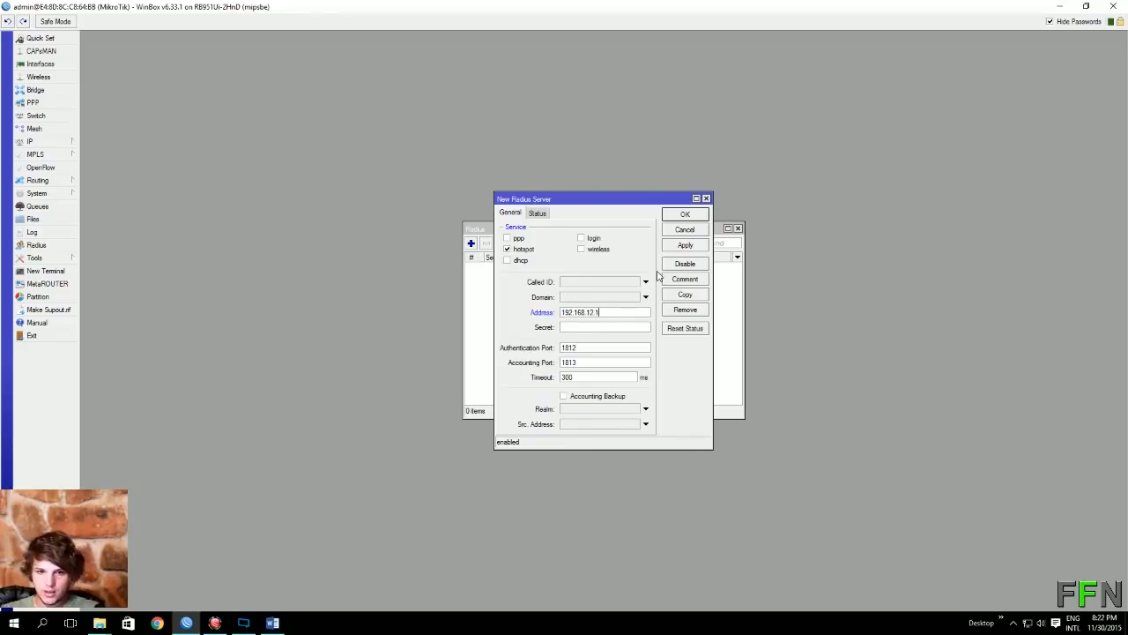
left_click(599, 327)
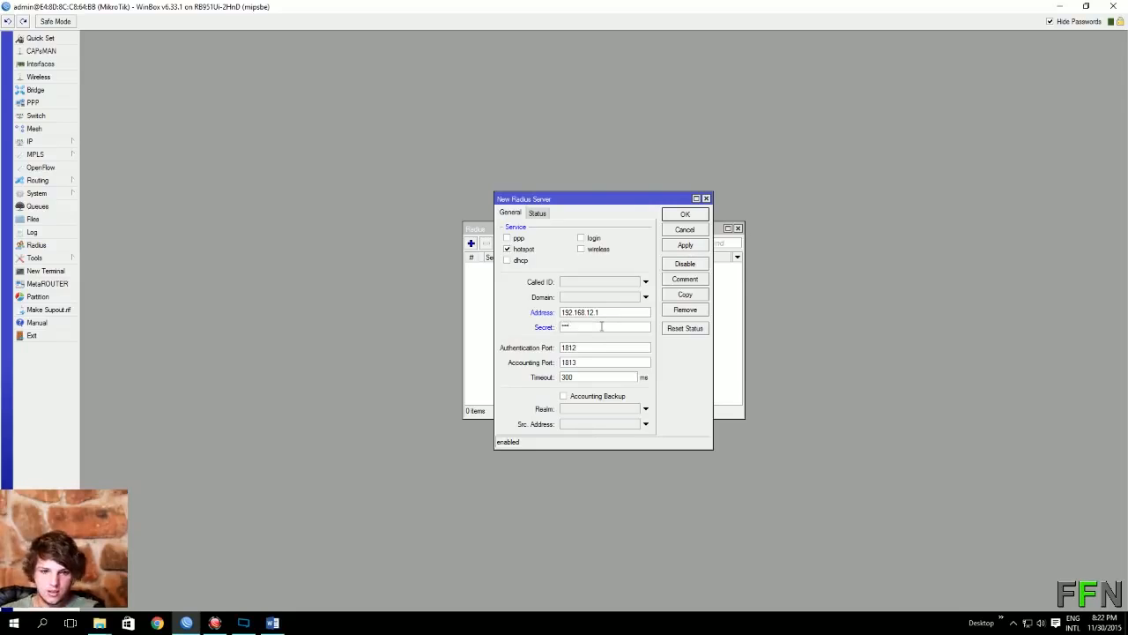
type("FFN")
left_click(691, 249)
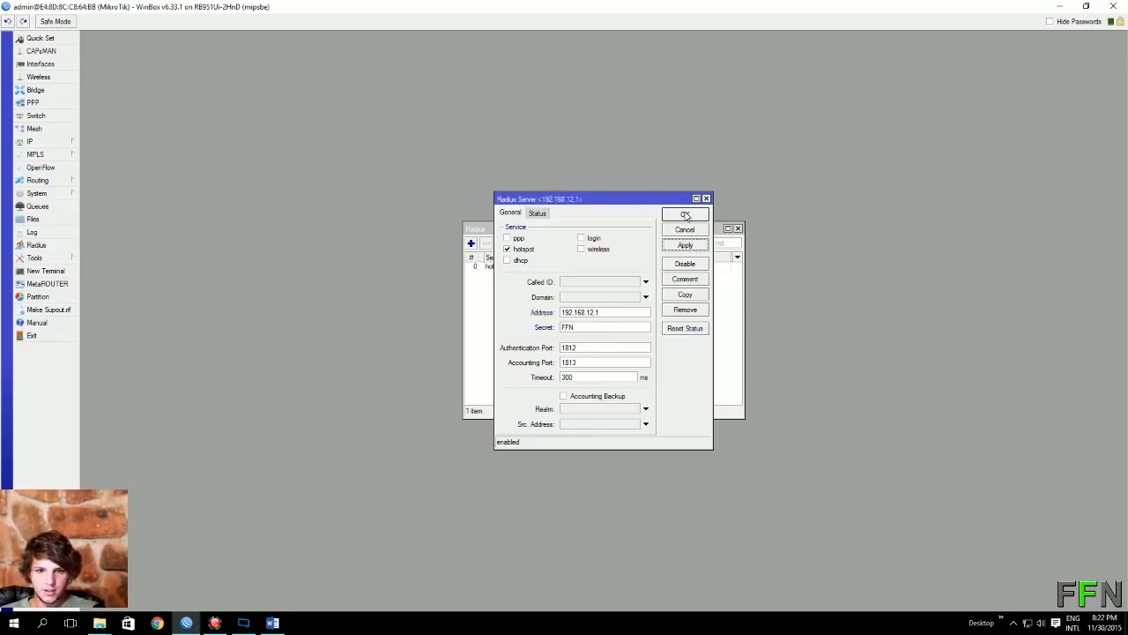
left_click(686, 216)
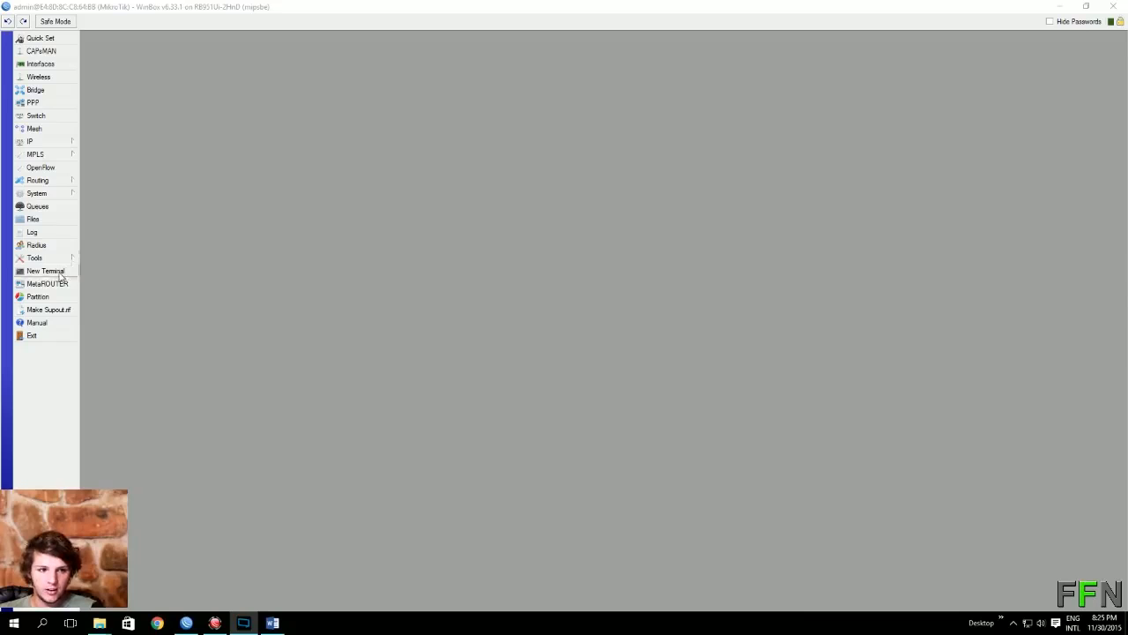
Step: Run the pasted 'tool user-manager customer add' owner command in a new Terminal, then close it
left_click(49, 270)
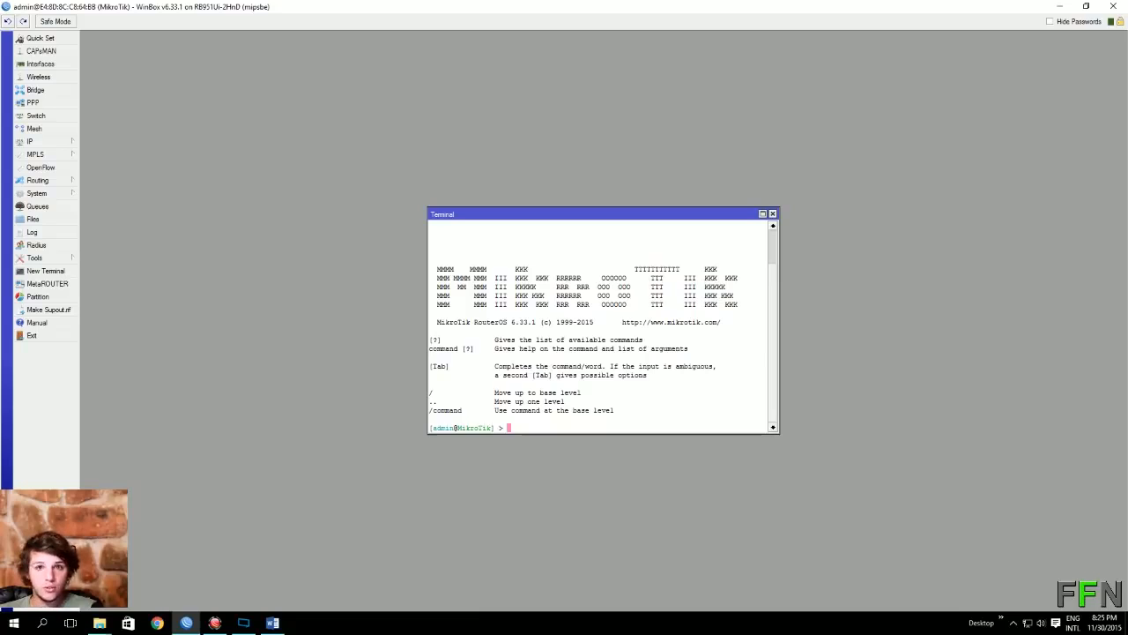
key("alt+Tab")
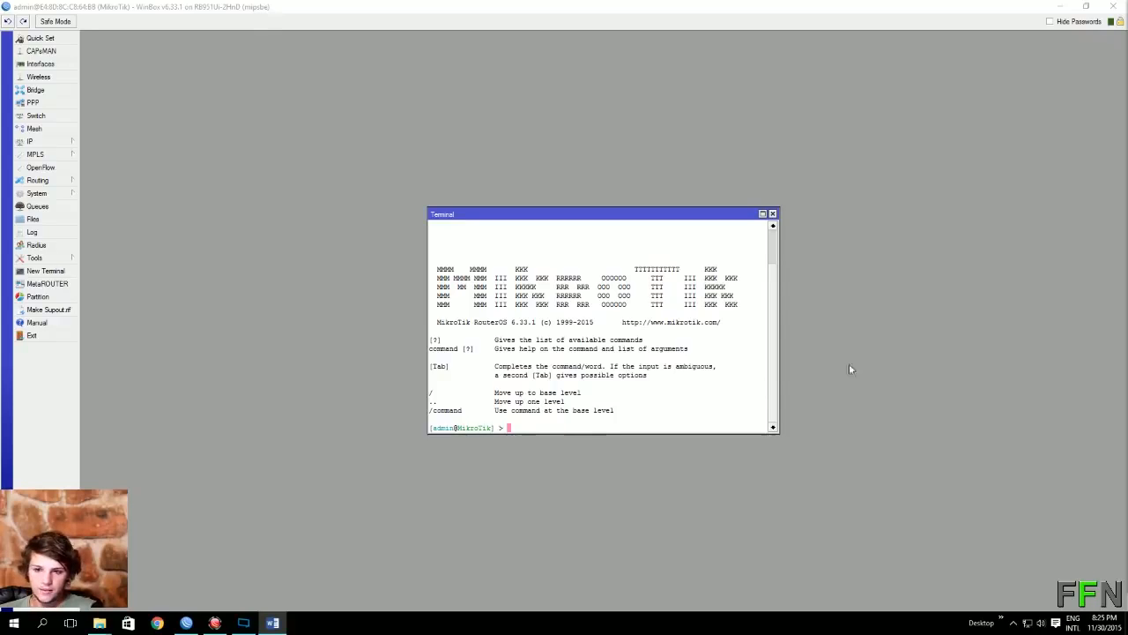
right_click(582, 428)
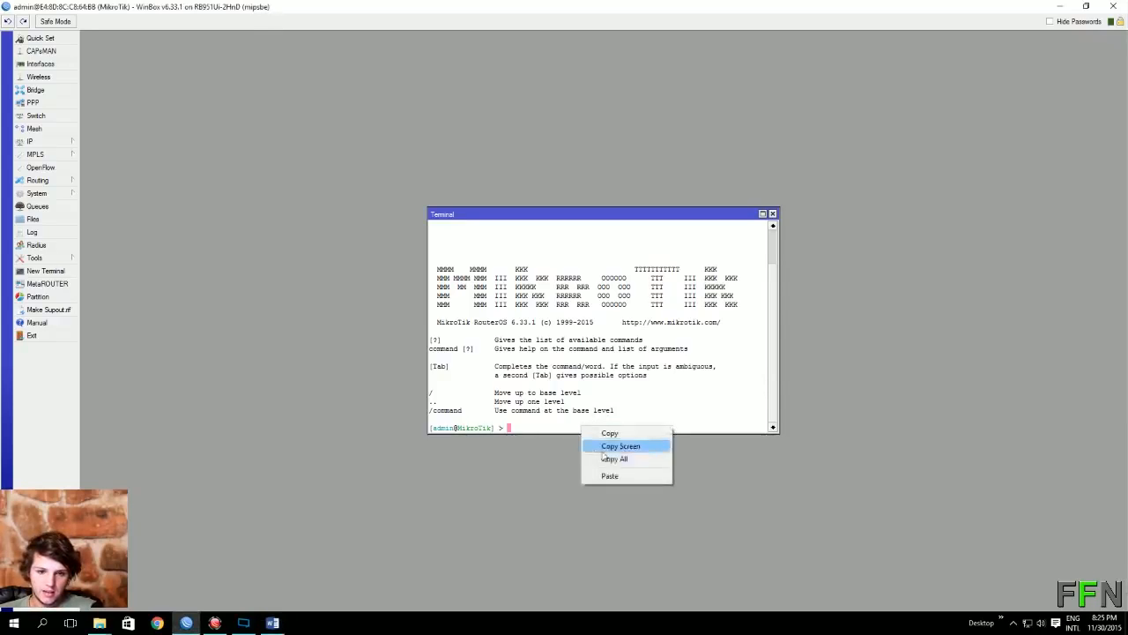
left_click(622, 433)
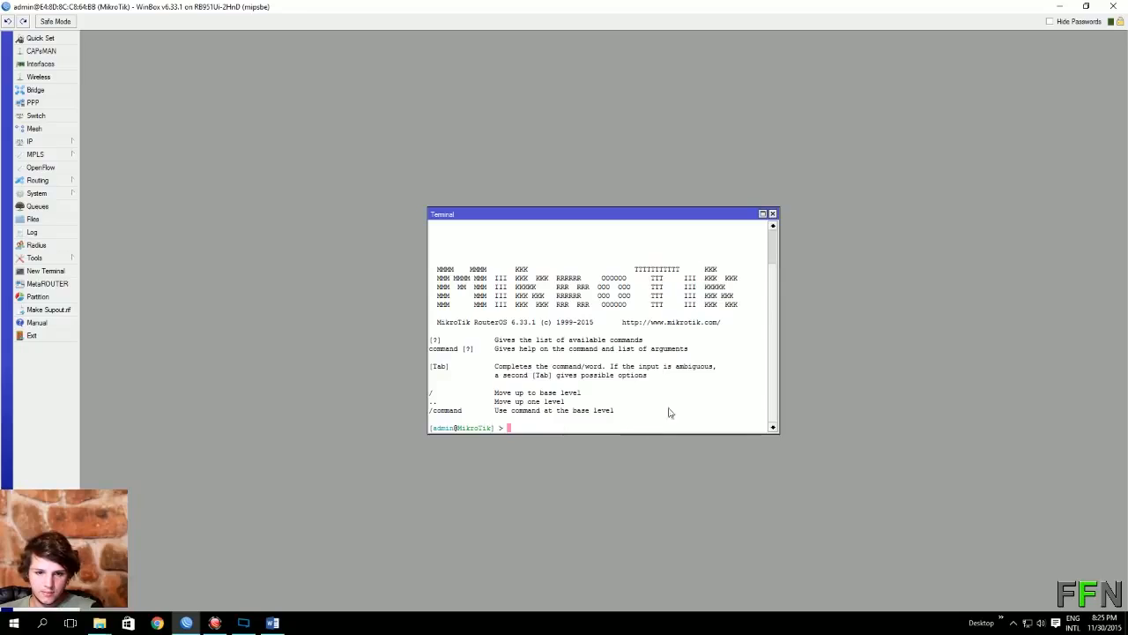
right_click(553, 428)
left_click(583, 474)
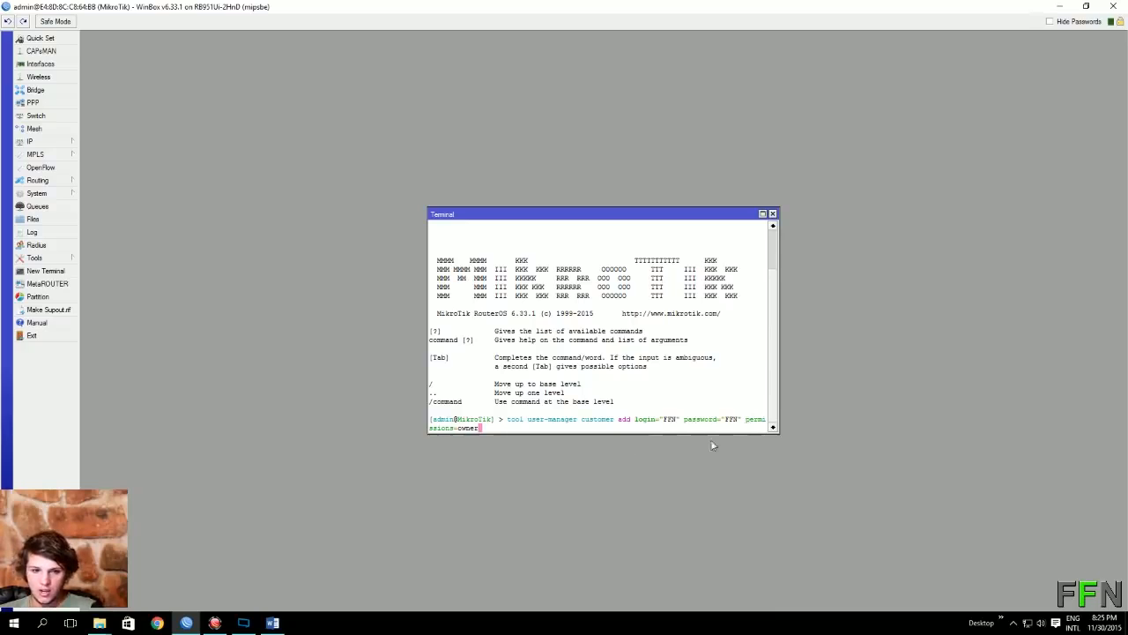
key("Return")
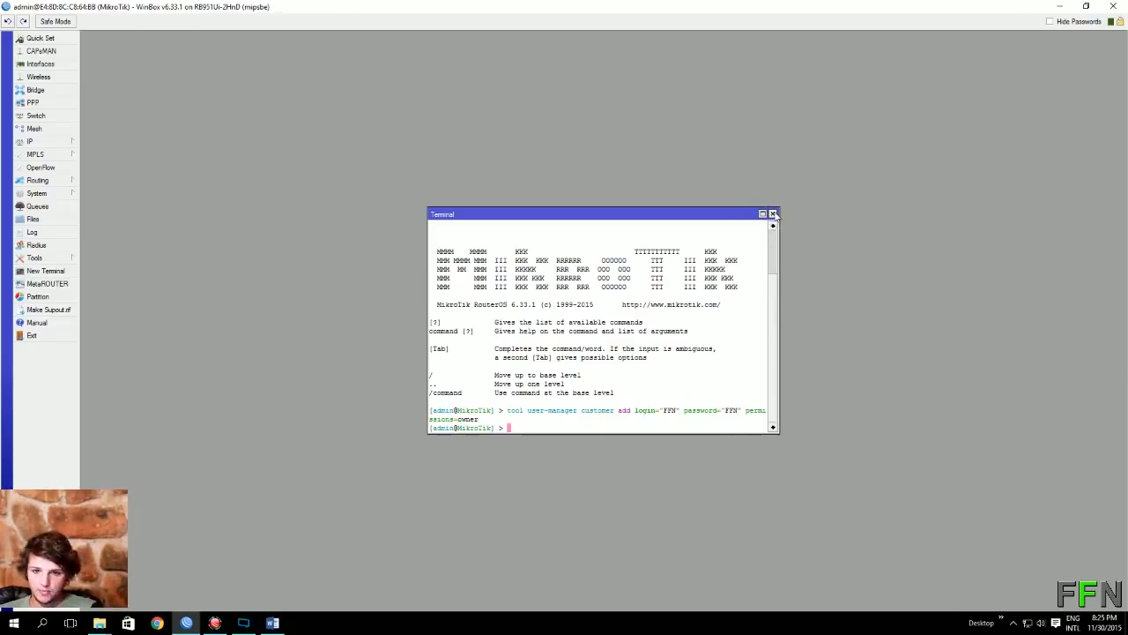
left_click(774, 213)
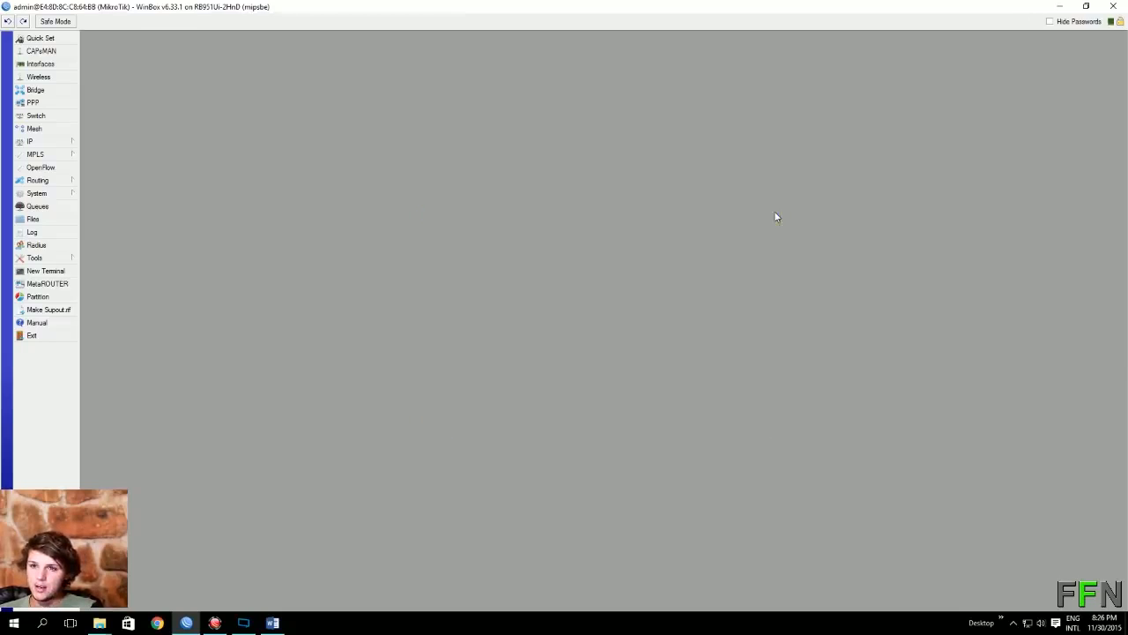
Step: Close WinBox, start Chrome and load 192.168.10.88/userman
left_click(1112, 7)
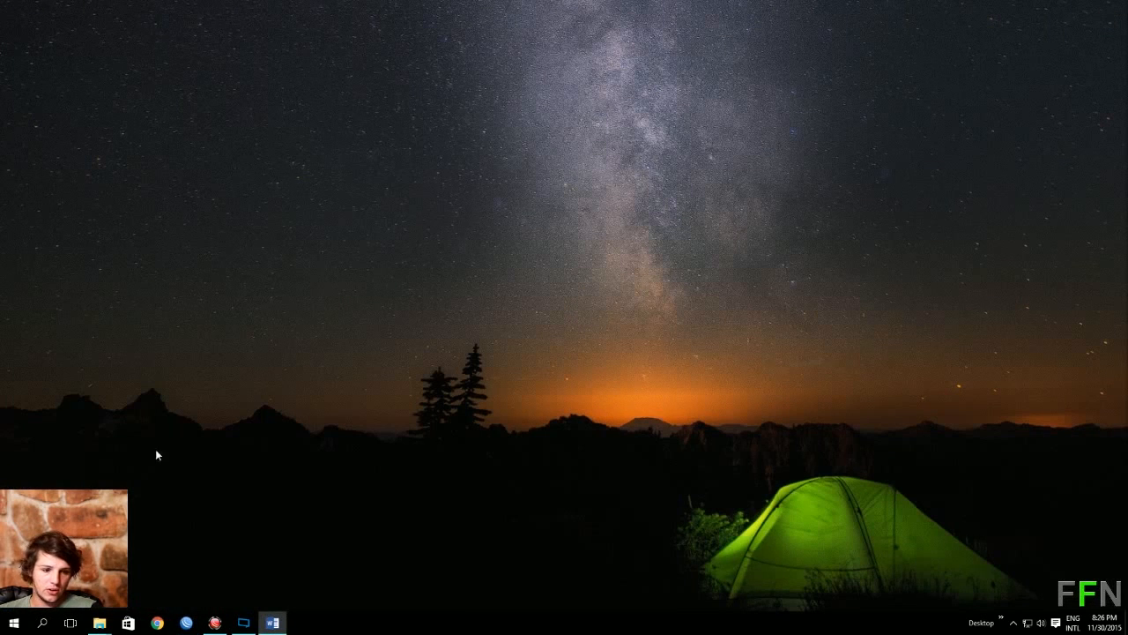
left_click(157, 623)
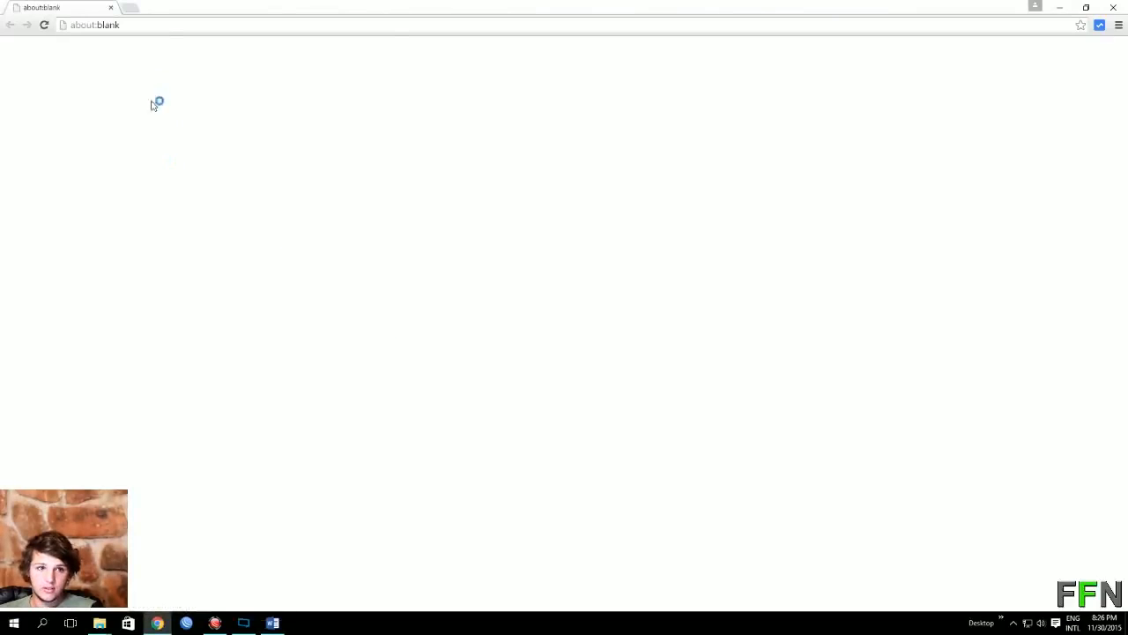
left_click(118, 24)
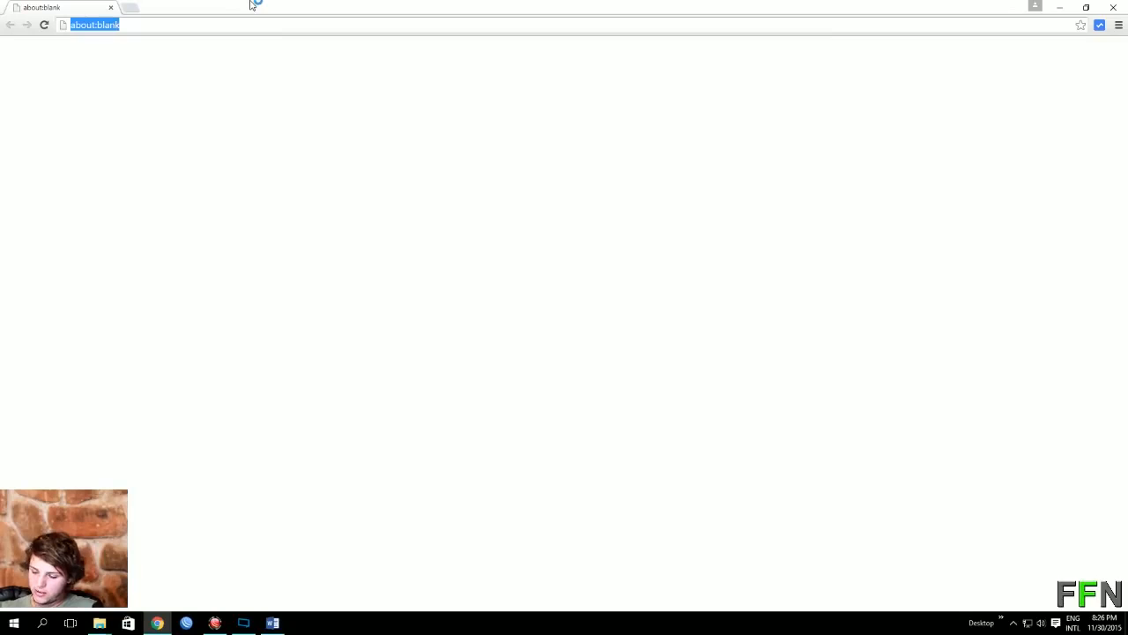
type("192.")
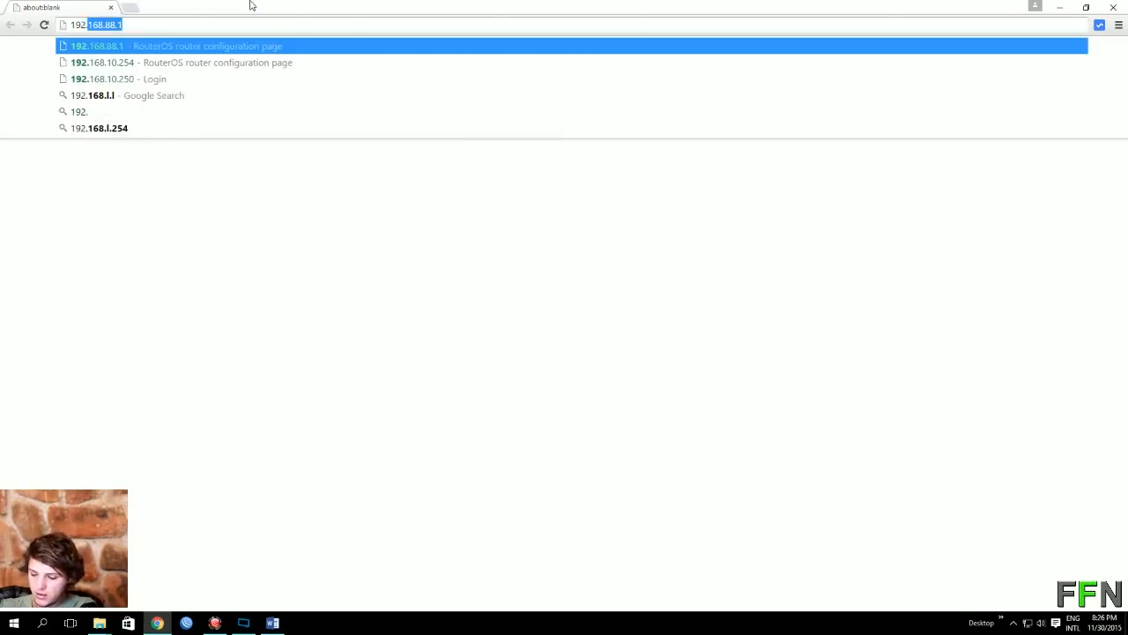
type("168.")
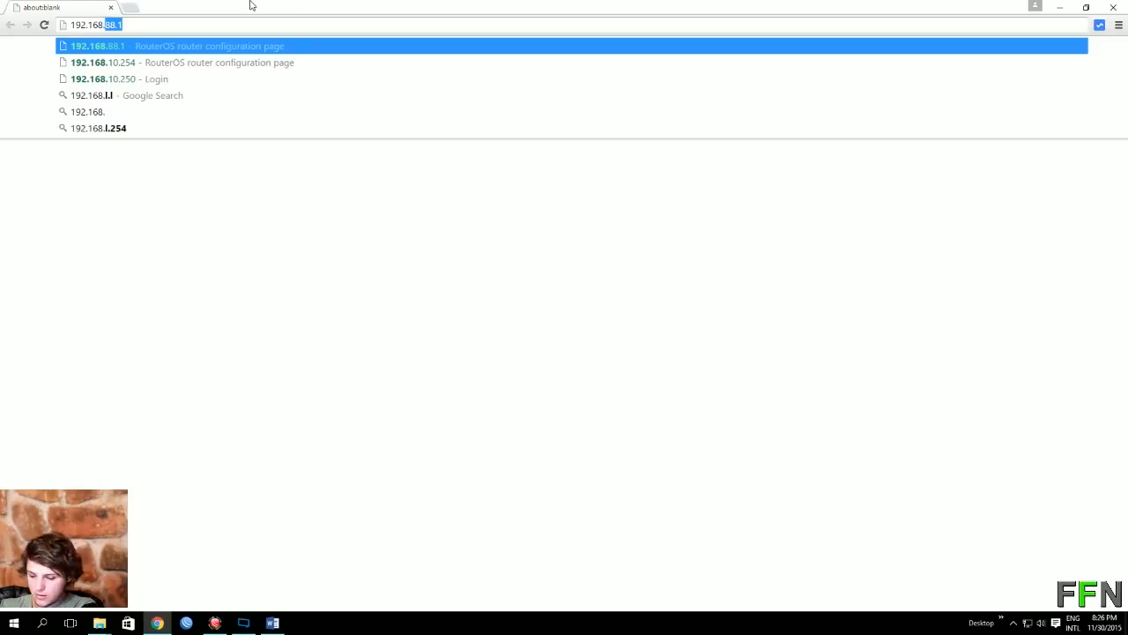
type("10.")
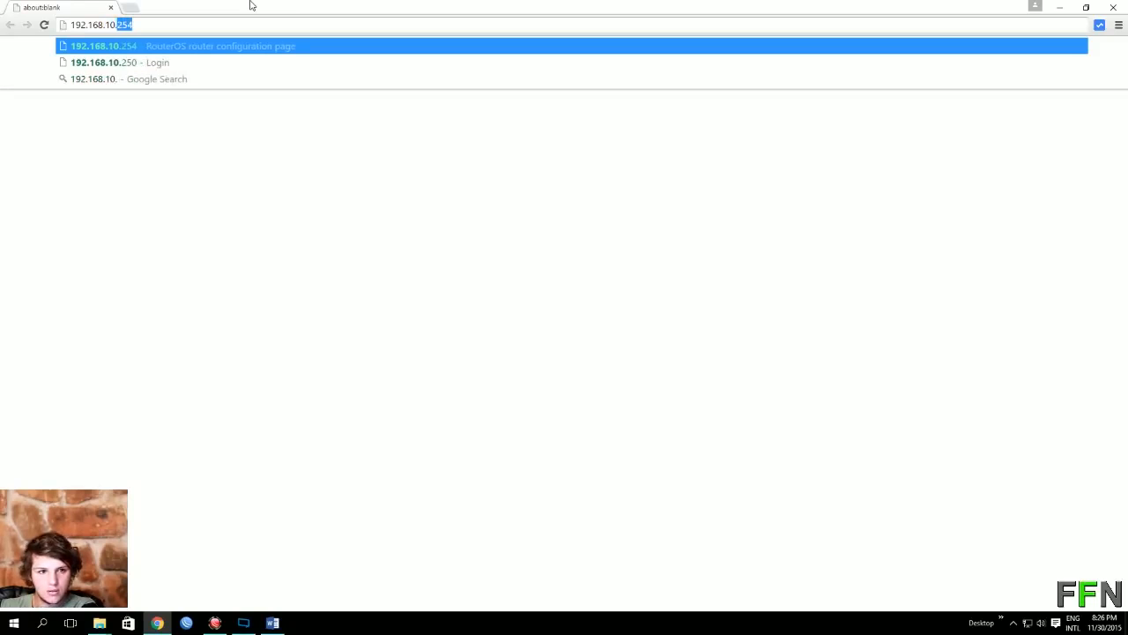
type("88")
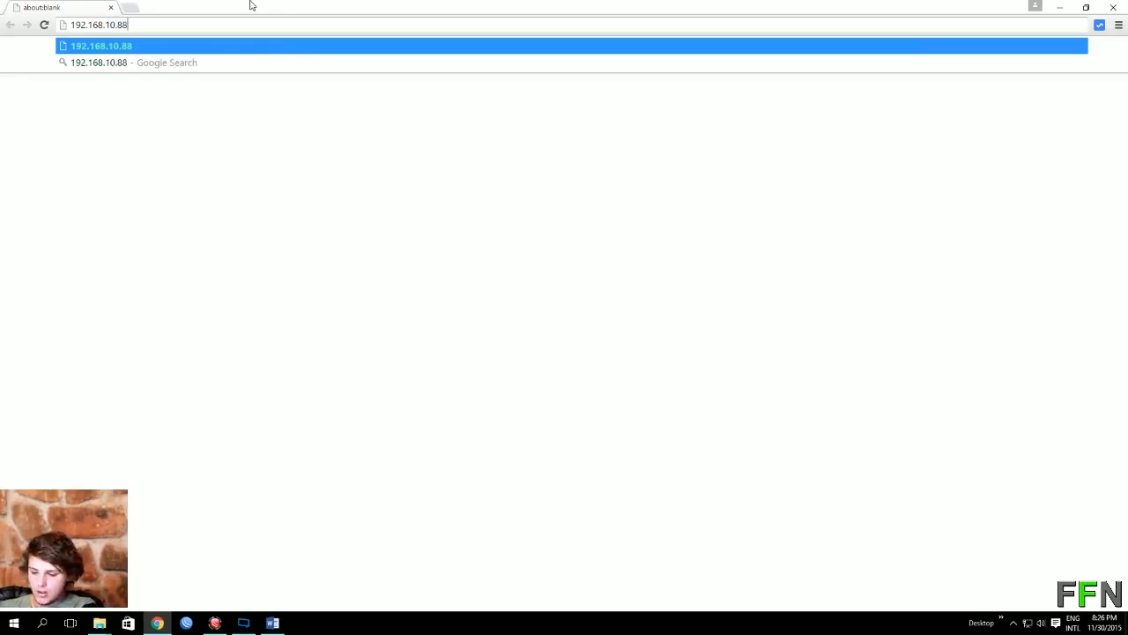
type("/")
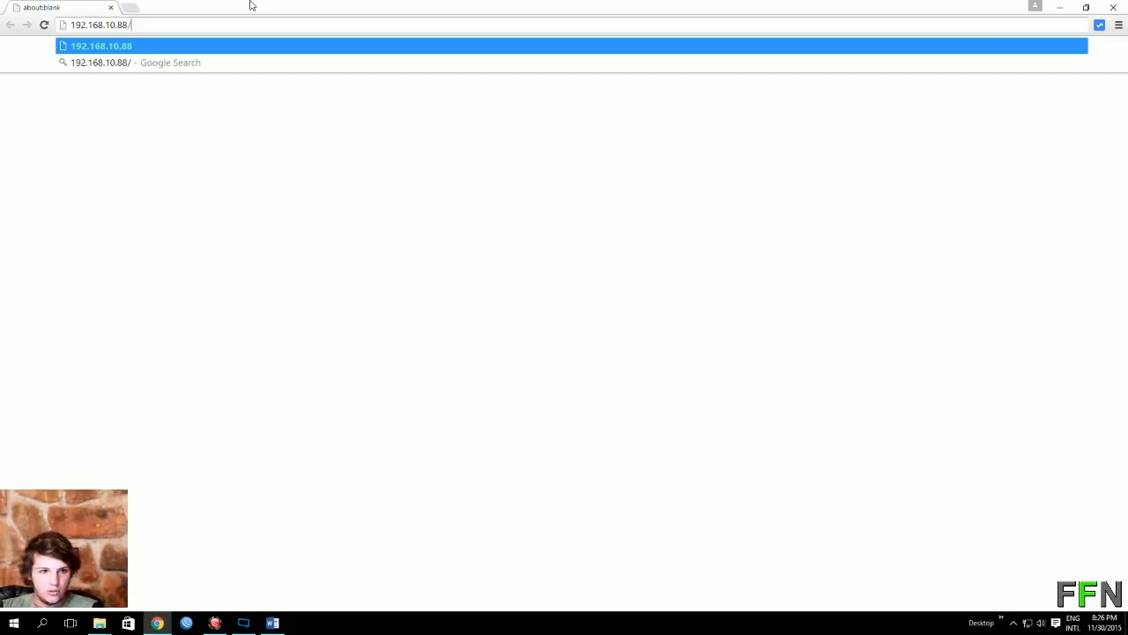
type("userman")
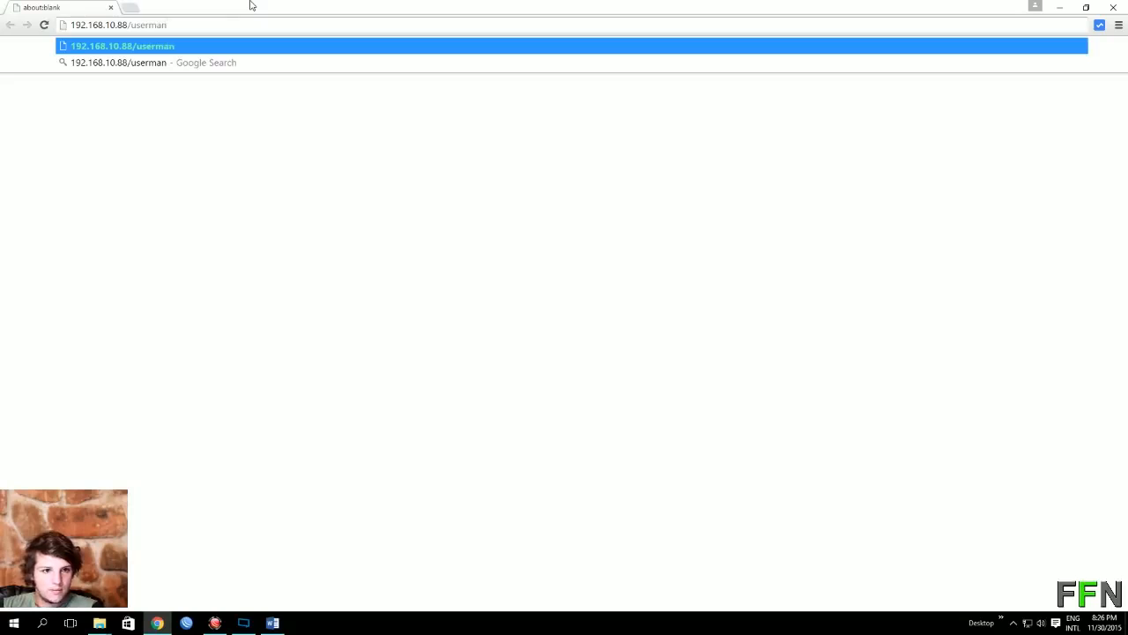
key("Return")
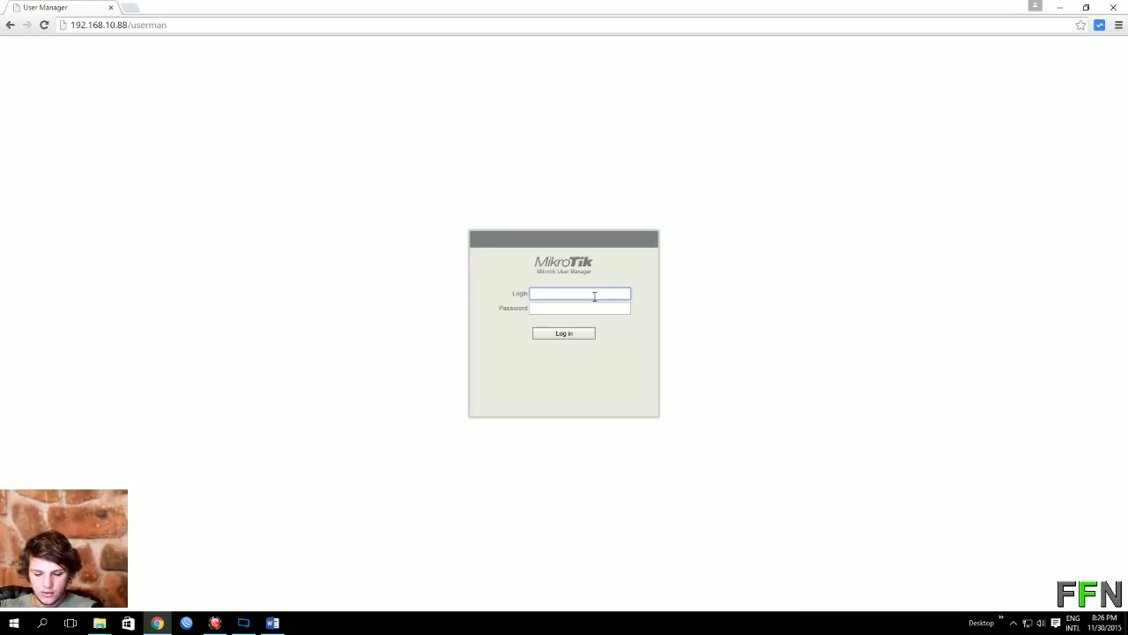
Step: Sign in to User Manager with the customer's username and password
type("FFN")
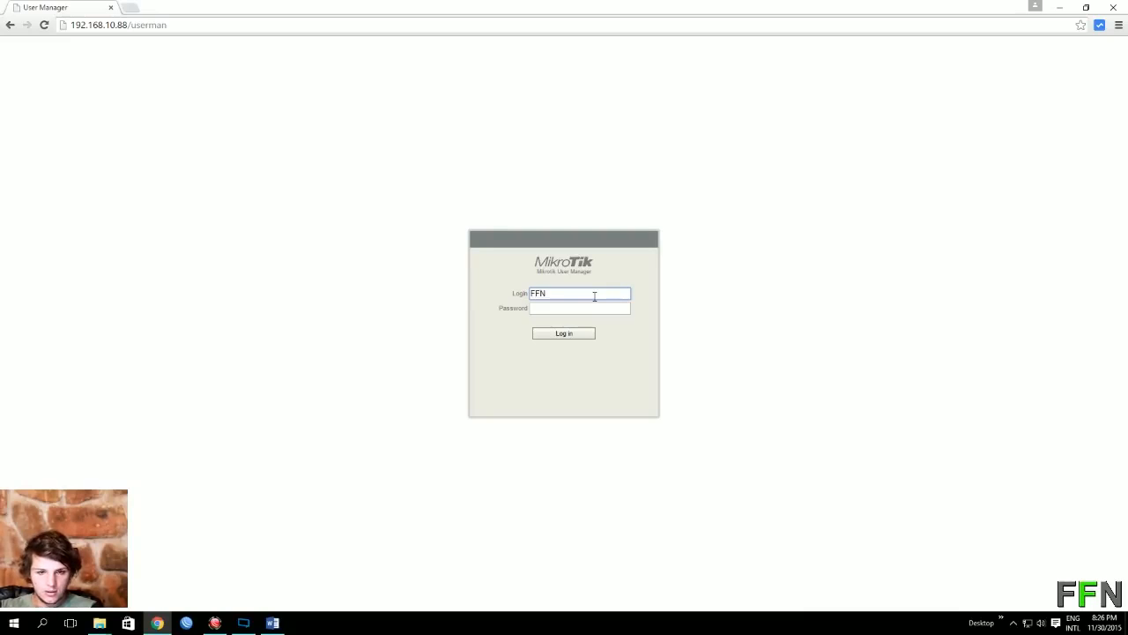
key("Tab")
type("••")
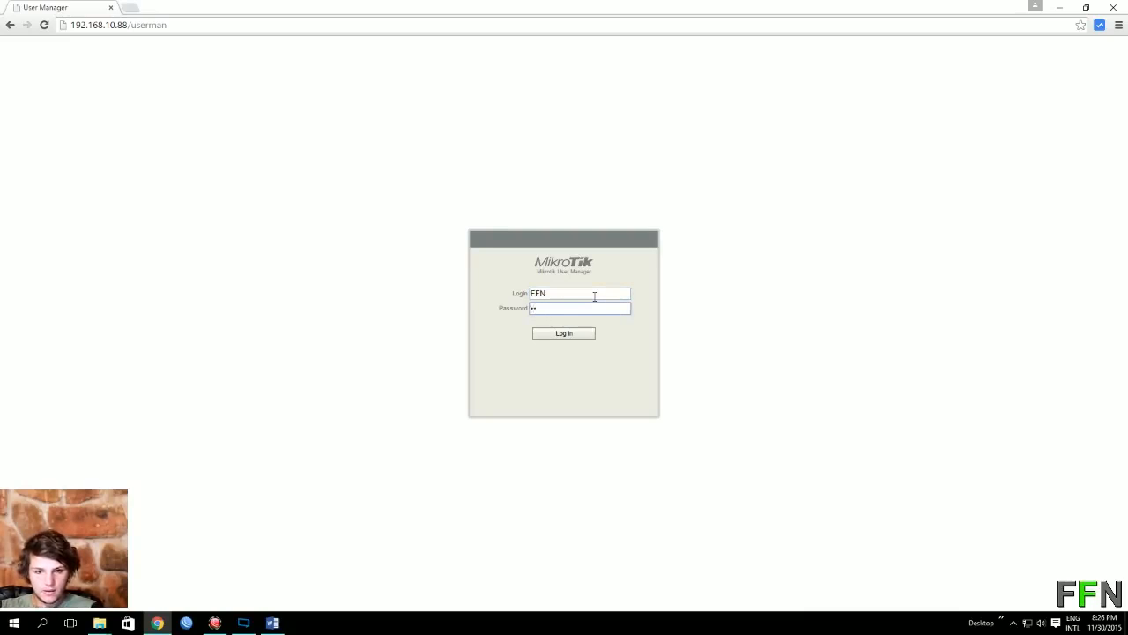
key("Return")
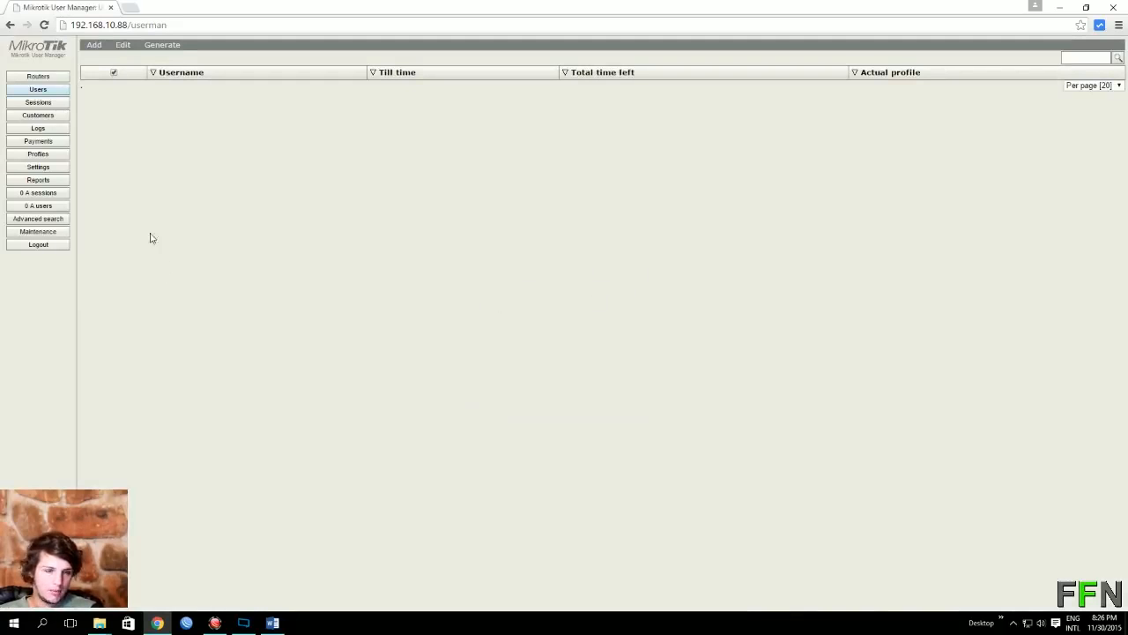
Step: Register router FFN at 192.168.12.1 with a shared secret and select its row
left_click(39, 76)
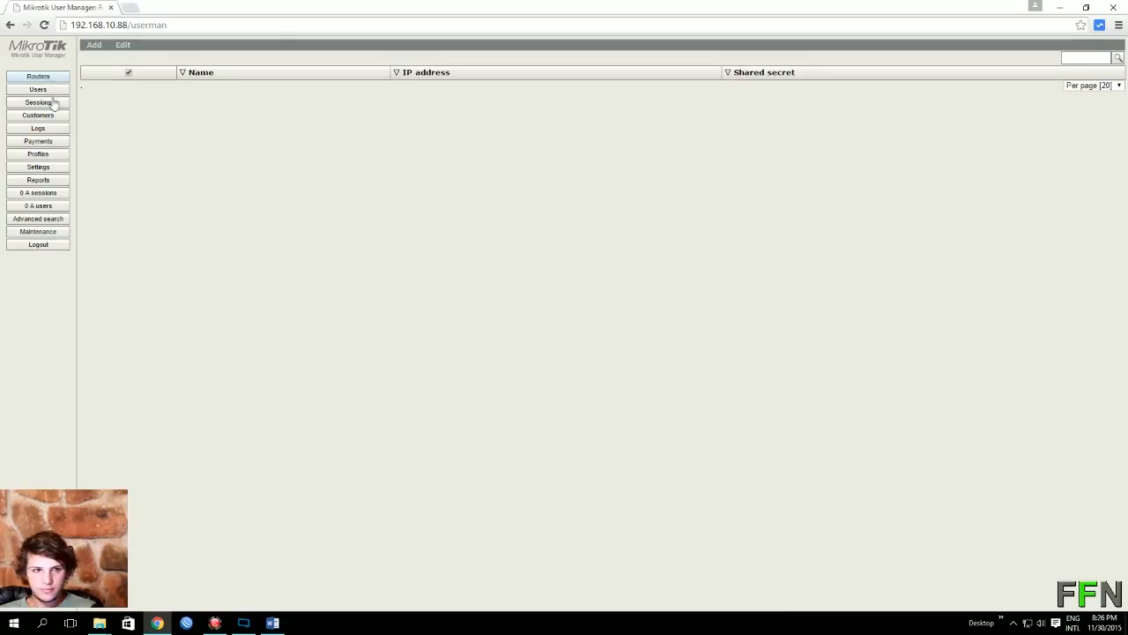
left_click(91, 48)
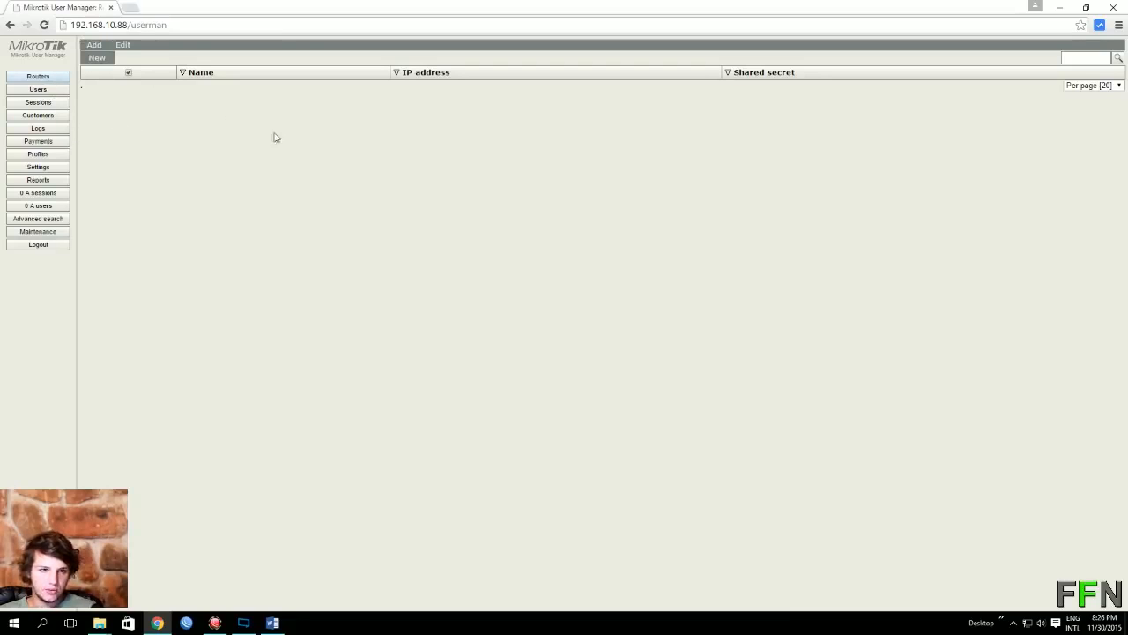
left_click(93, 59)
left_click(580, 247)
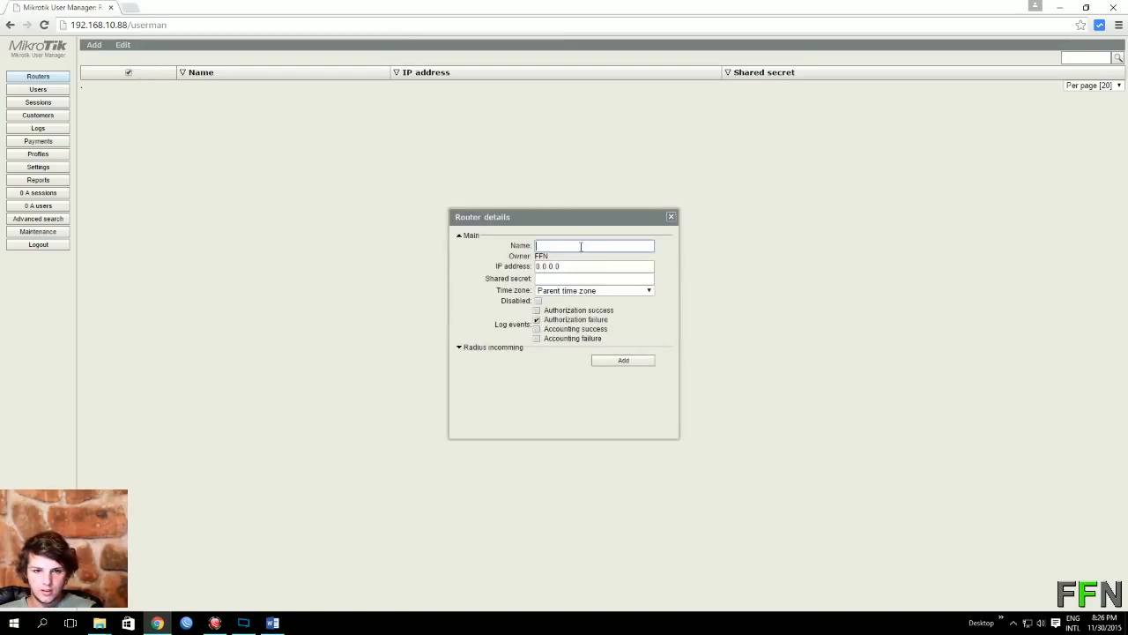
type("FFN")
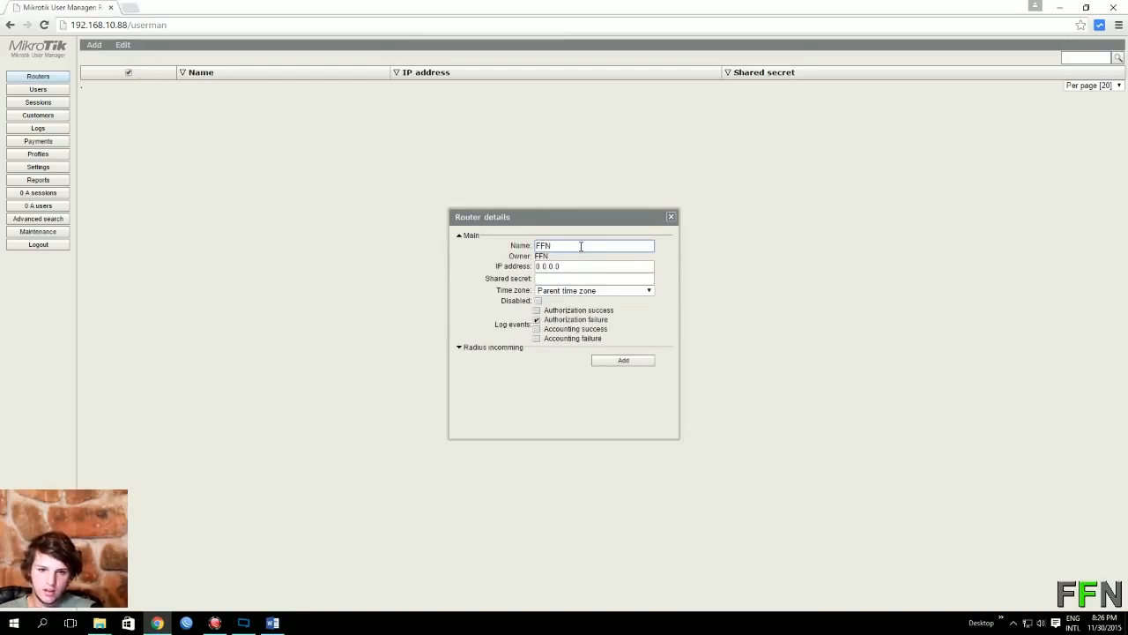
key("Tab")
key("ctrl+a")
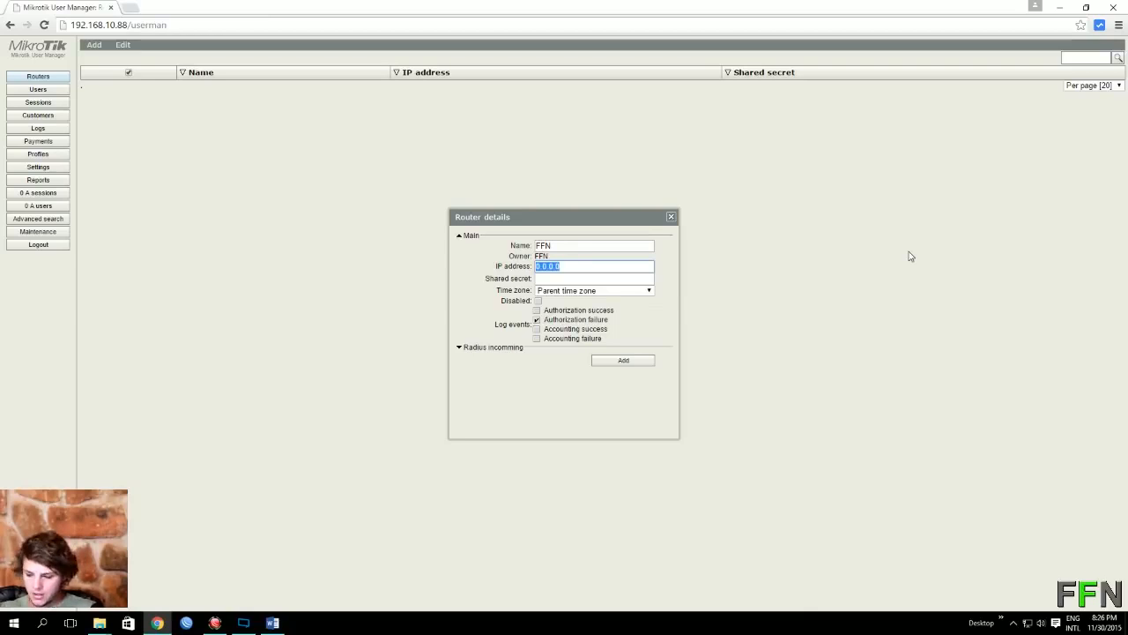
type("192.168")
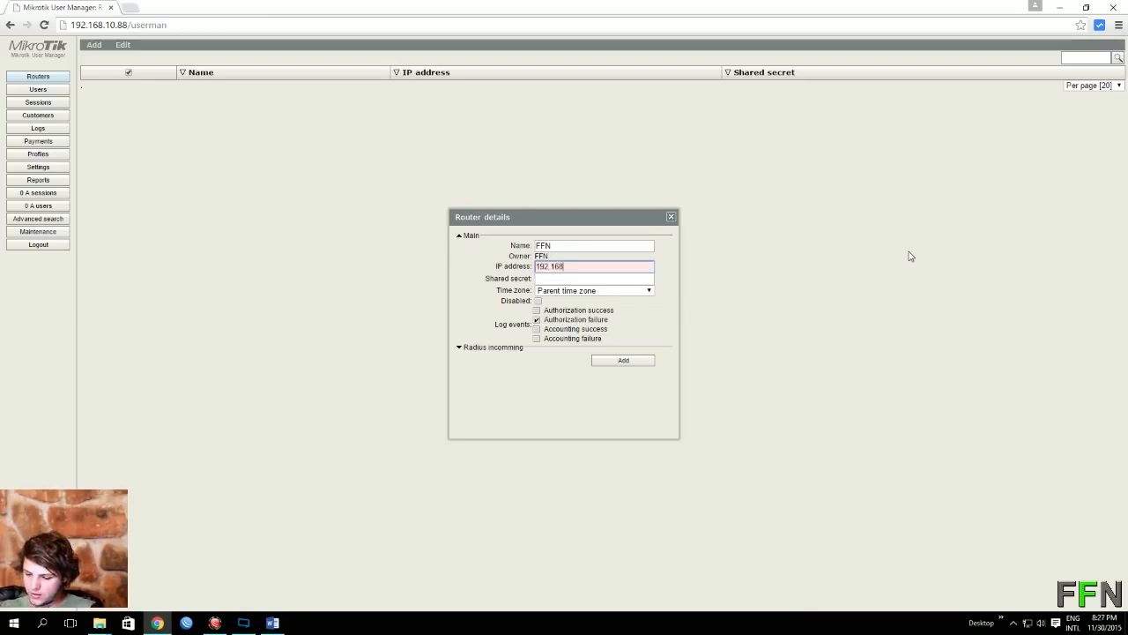
type(".1")
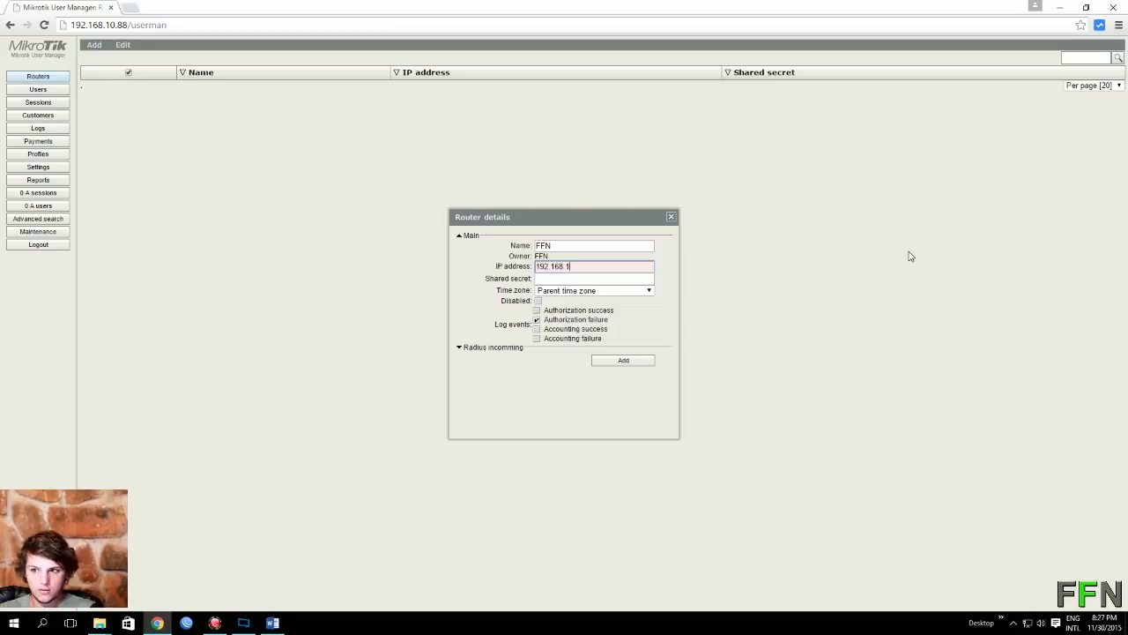
type("2.1")
left_click(575, 278)
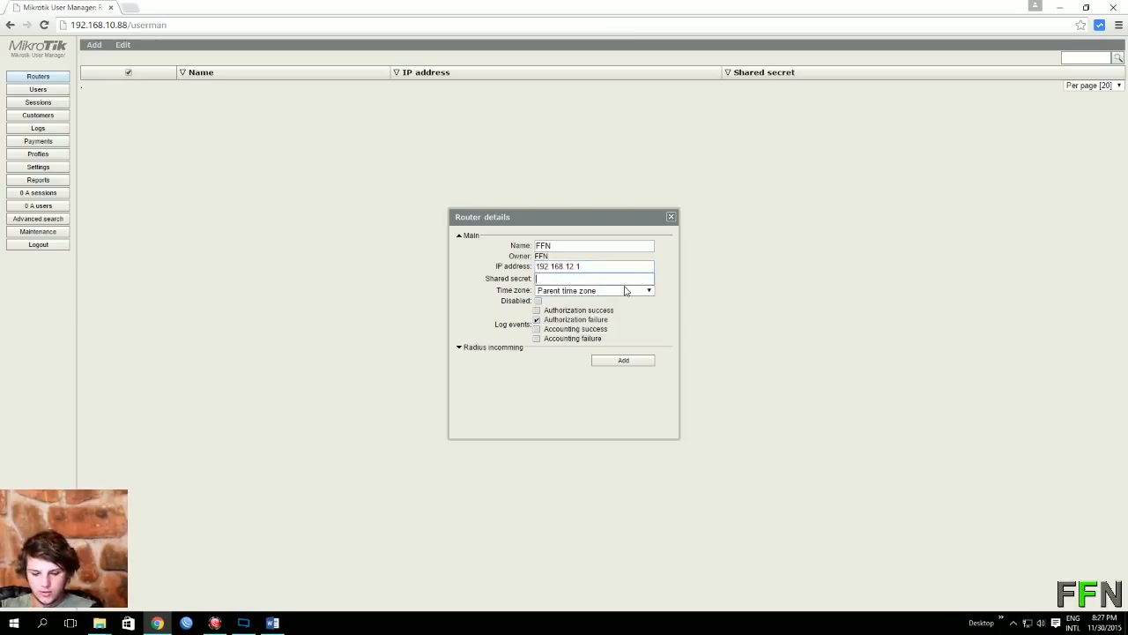
type("FFN")
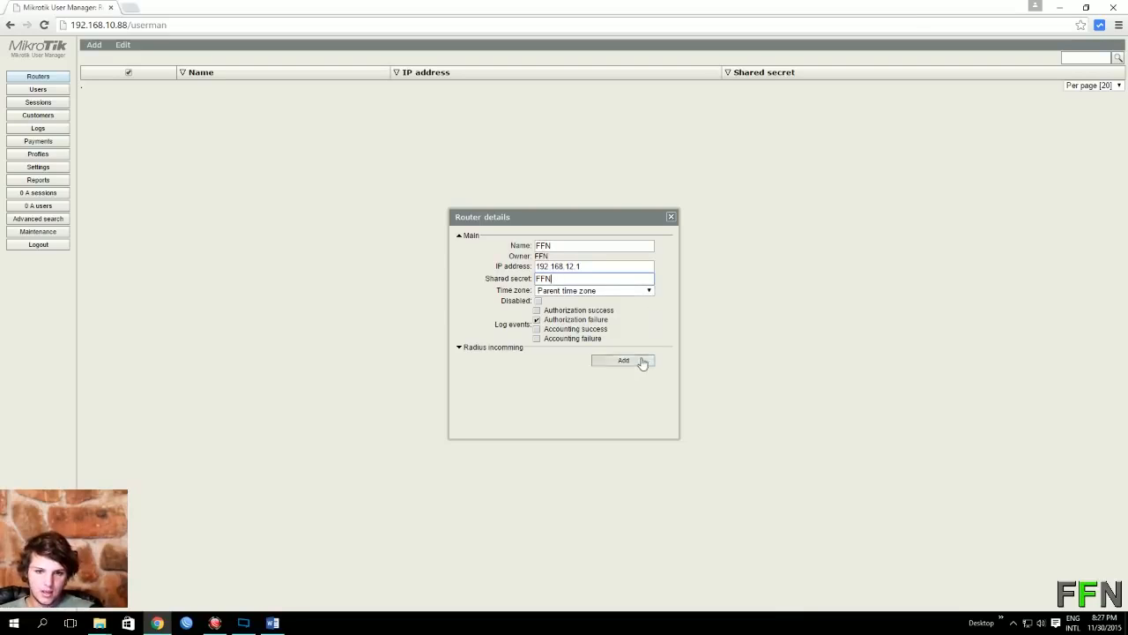
left_click(642, 361)
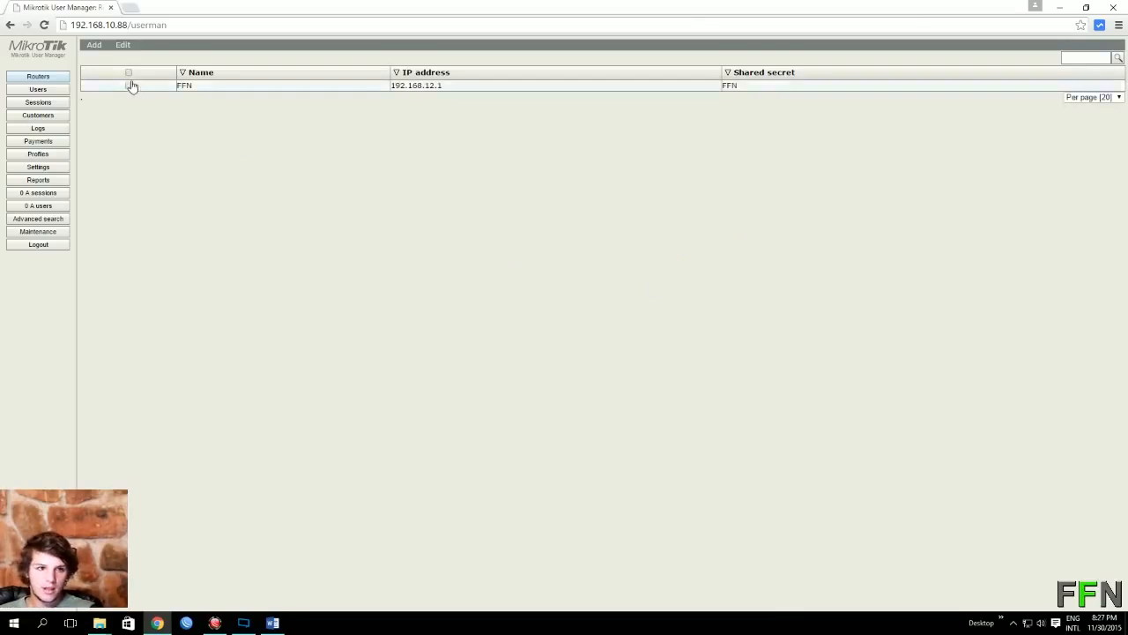
left_click(129, 86)
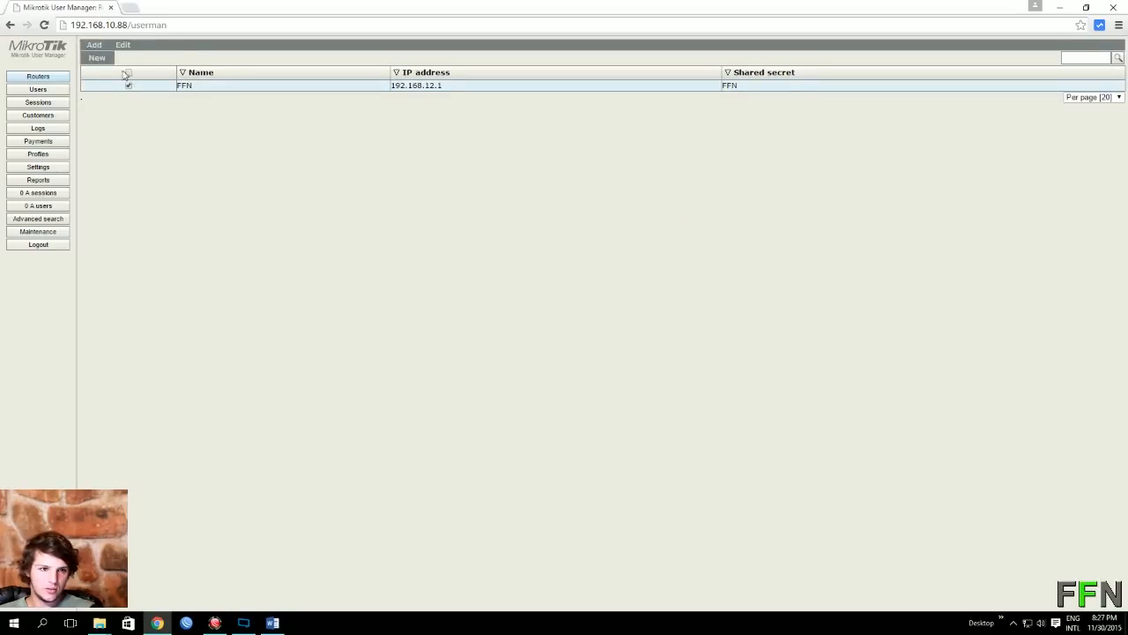
mouse_move(121, 53)
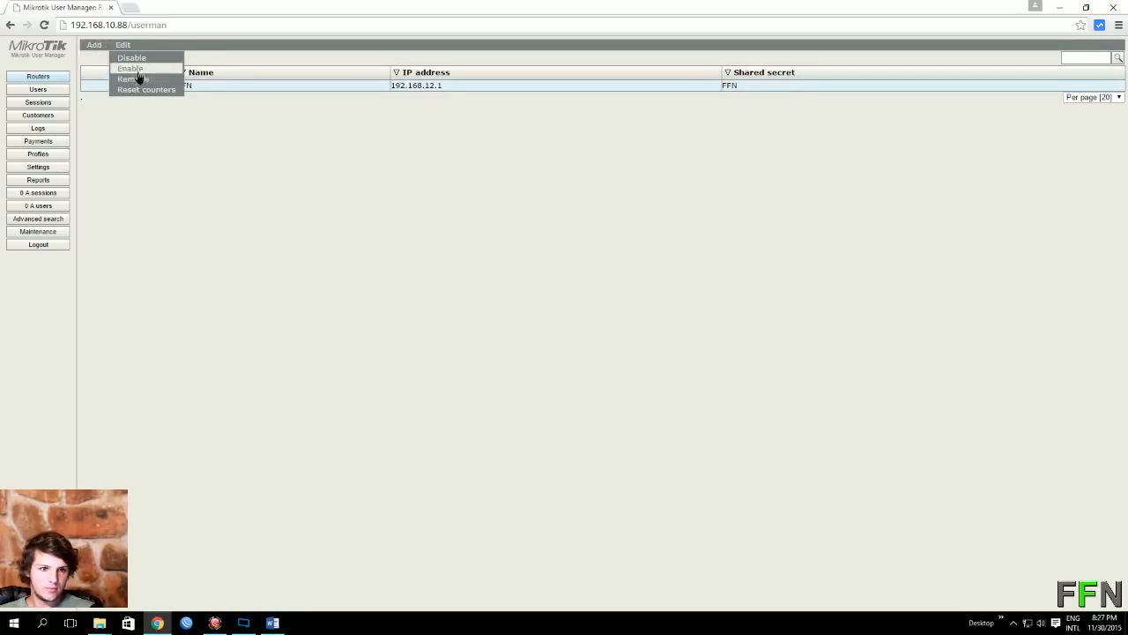
left_click(138, 79)
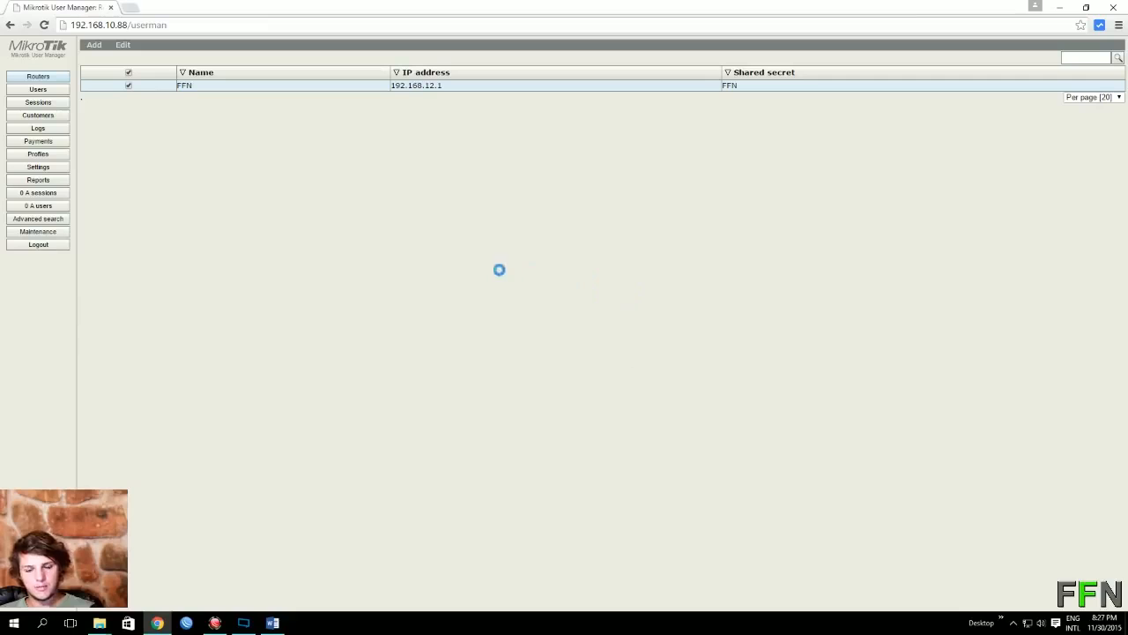
Step: Create a new user profile named 1gb
left_click(51, 153)
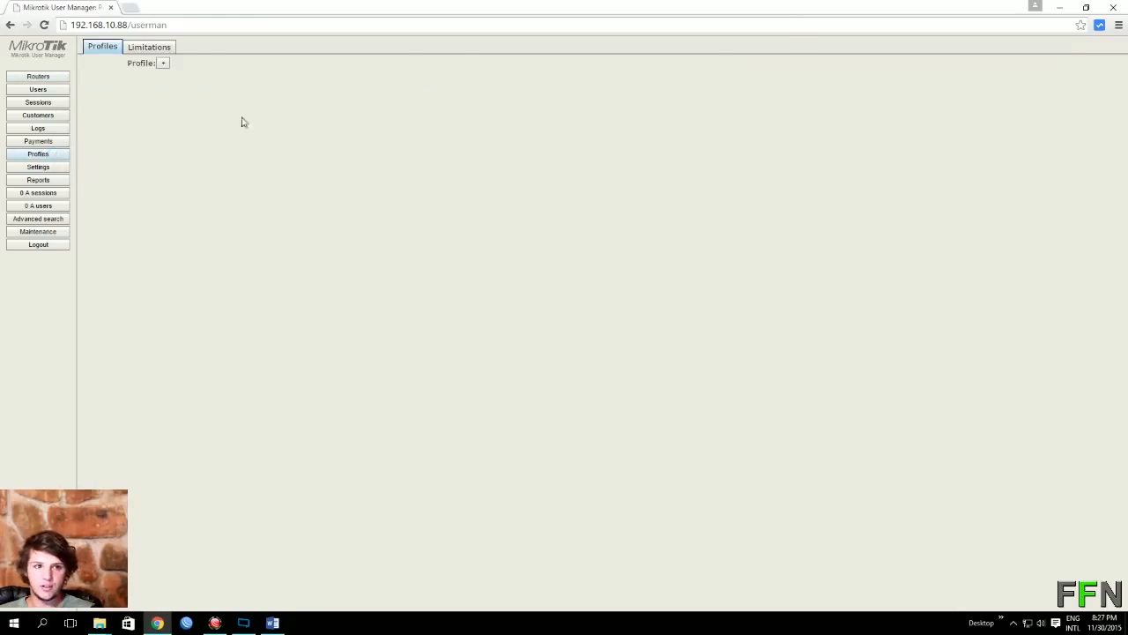
left_click(163, 64)
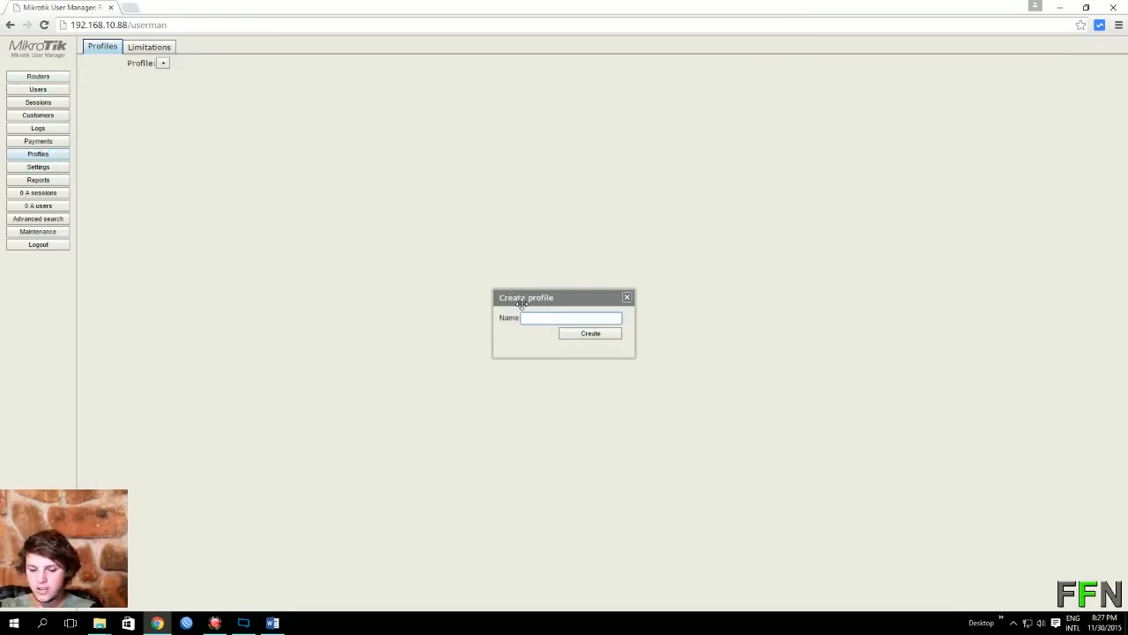
type("1gb")
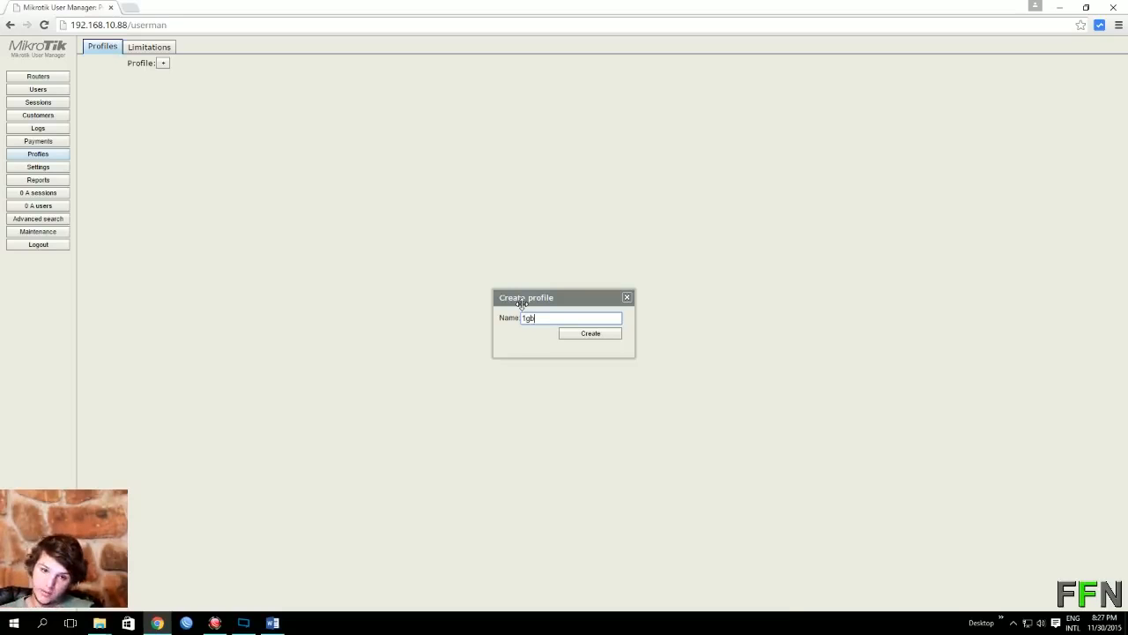
left_click(603, 340)
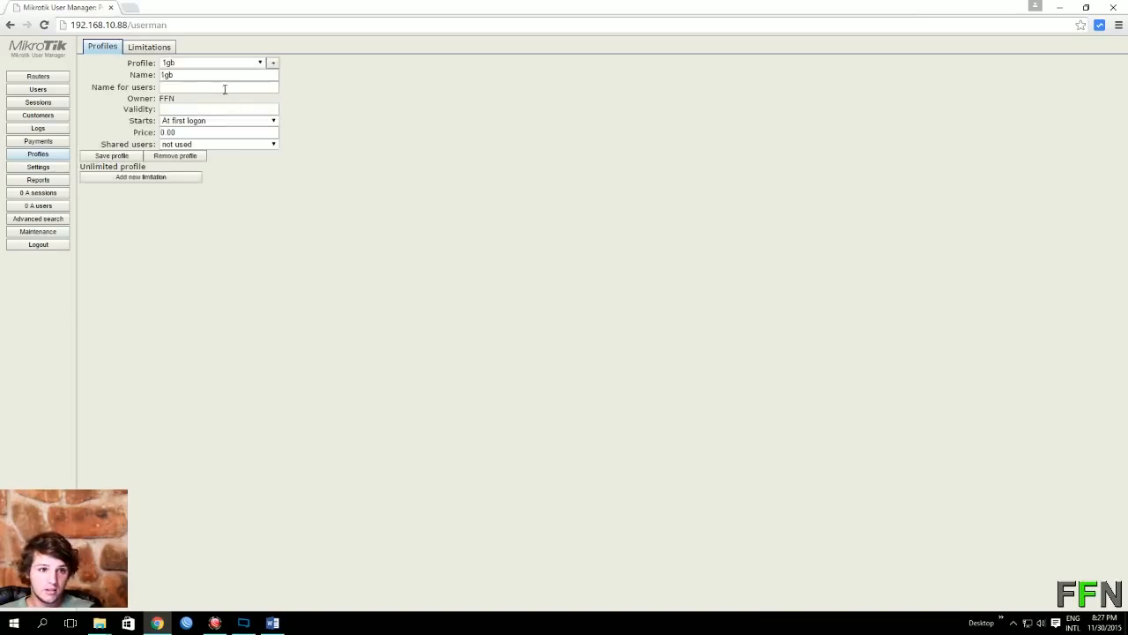
double_click(167, 75)
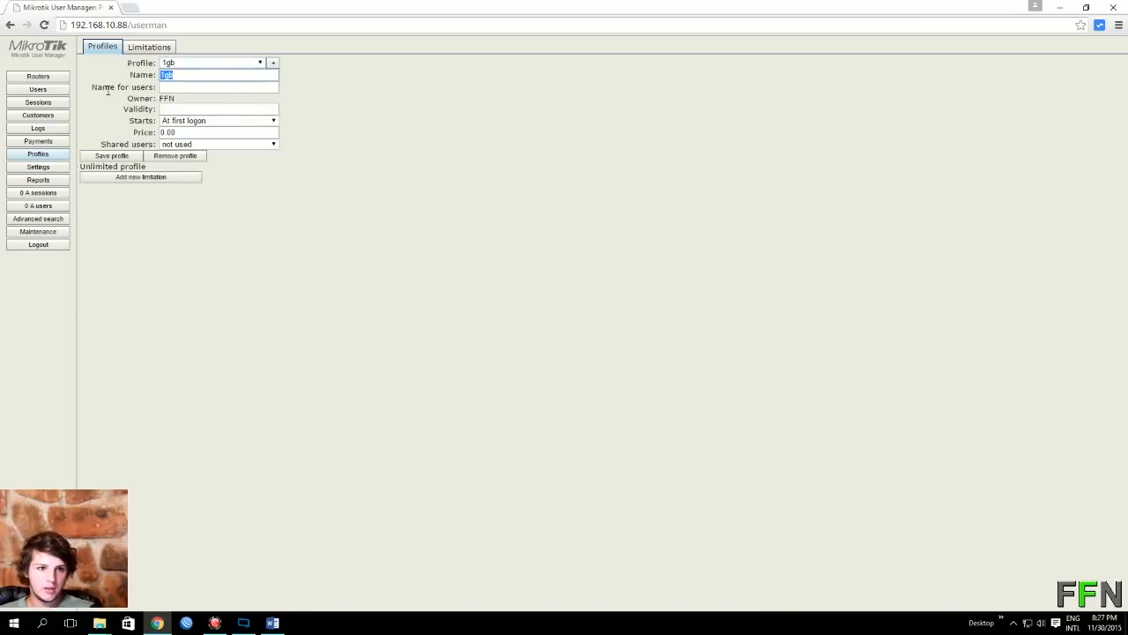
left_click(172, 88)
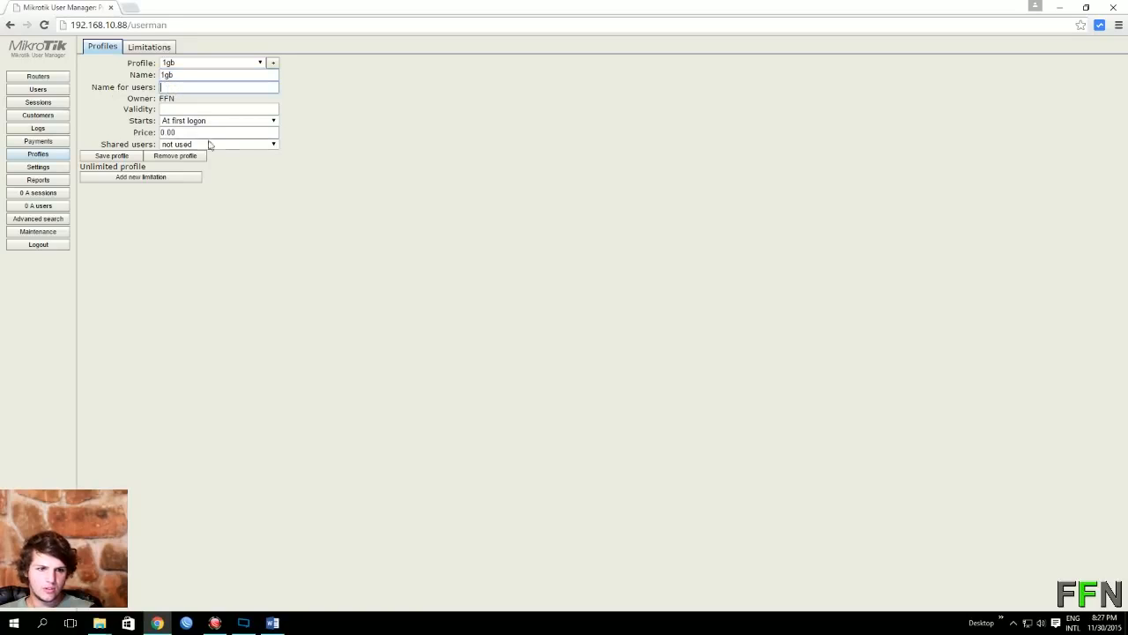
Step: Add a limitation to 1gb with Download, Upload and Transfer each set to 1g
left_click(143, 178)
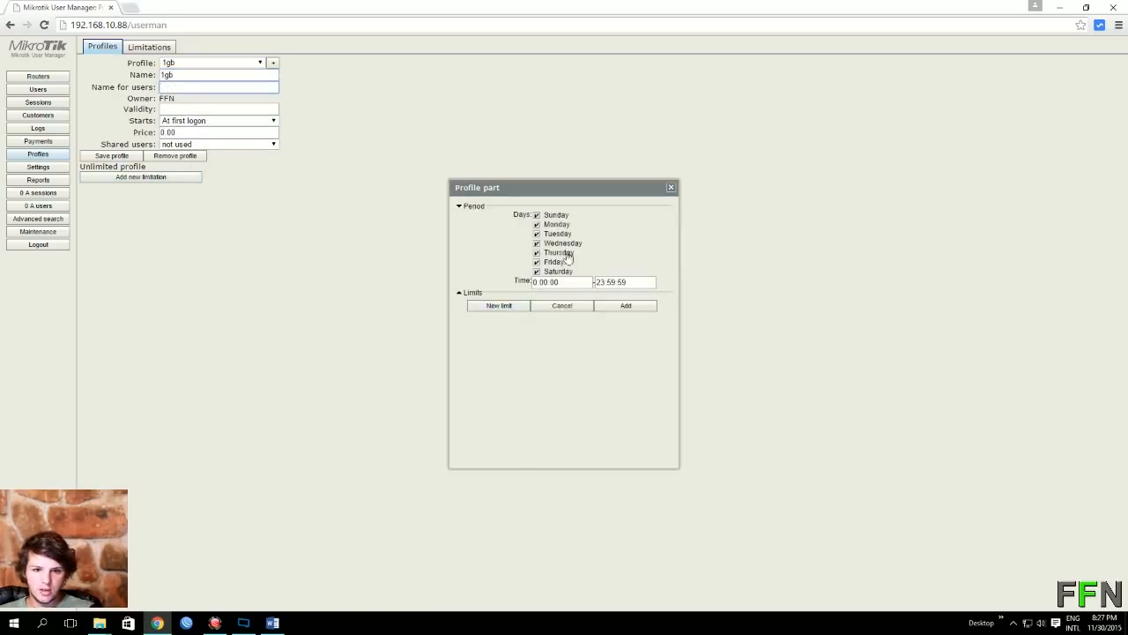
left_click(499, 306)
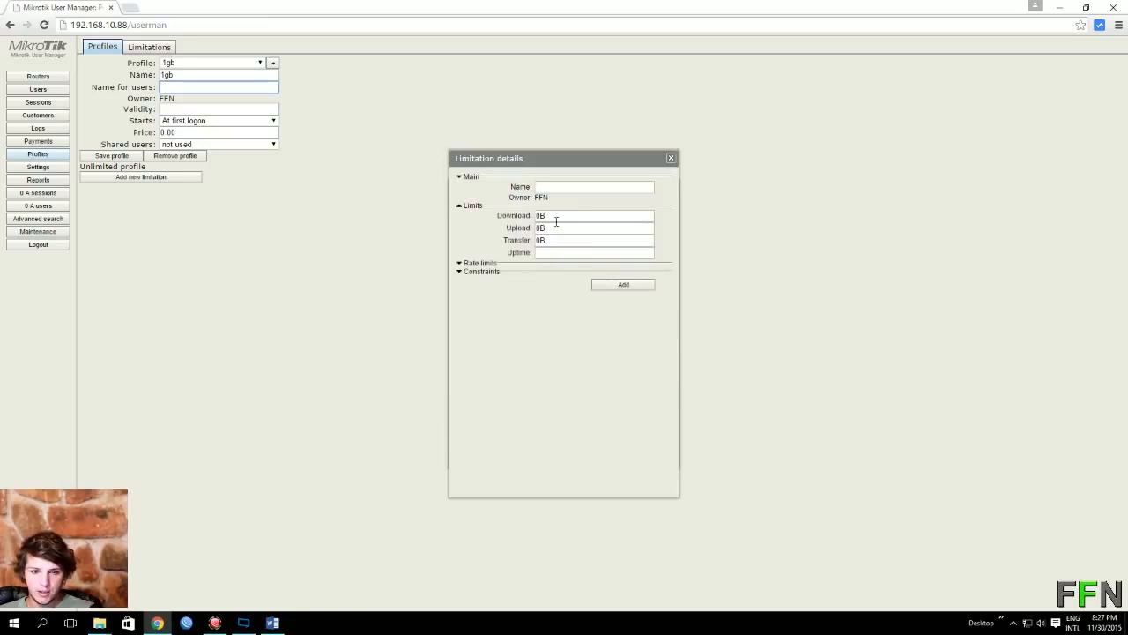
double_click(556, 217)
type("1g")
key("Tab")
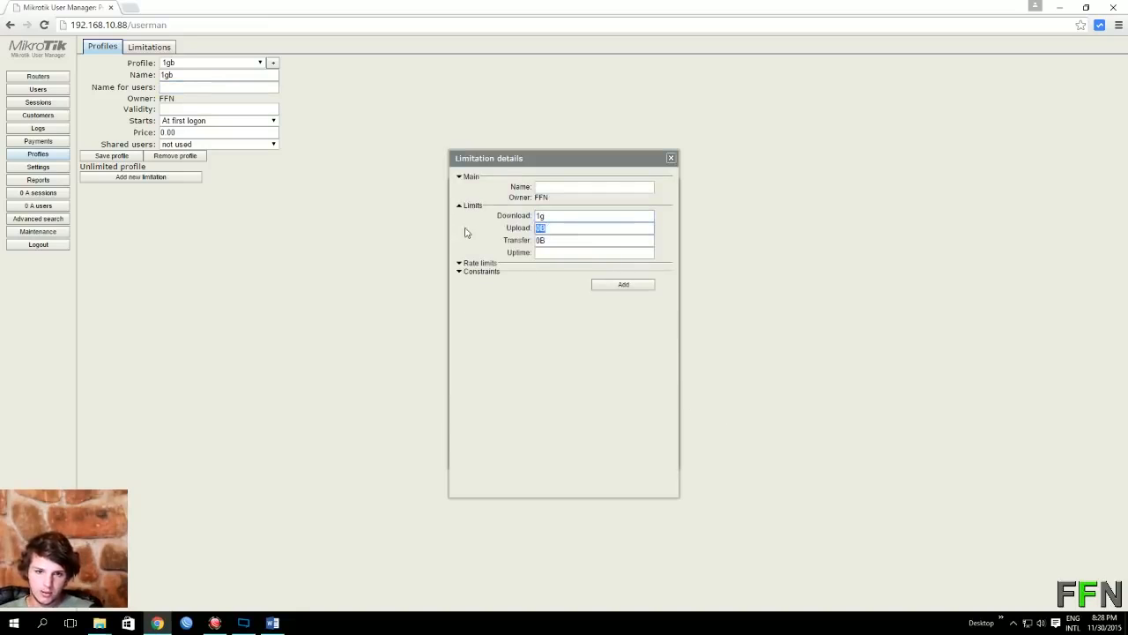
type("1g")
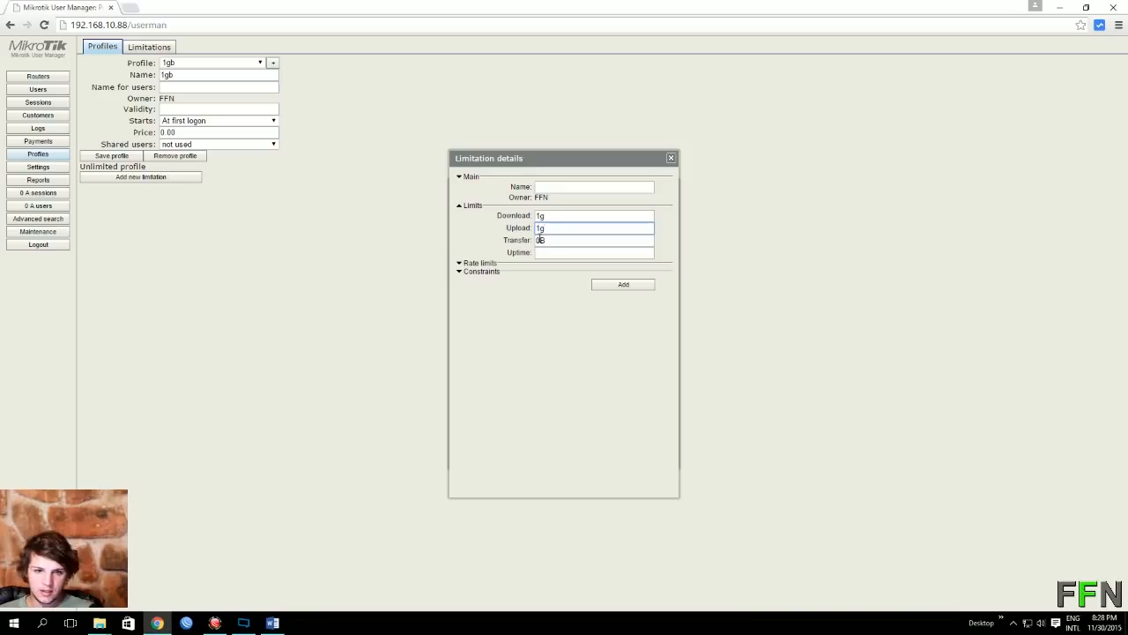
double_click(547, 238)
type("1g")
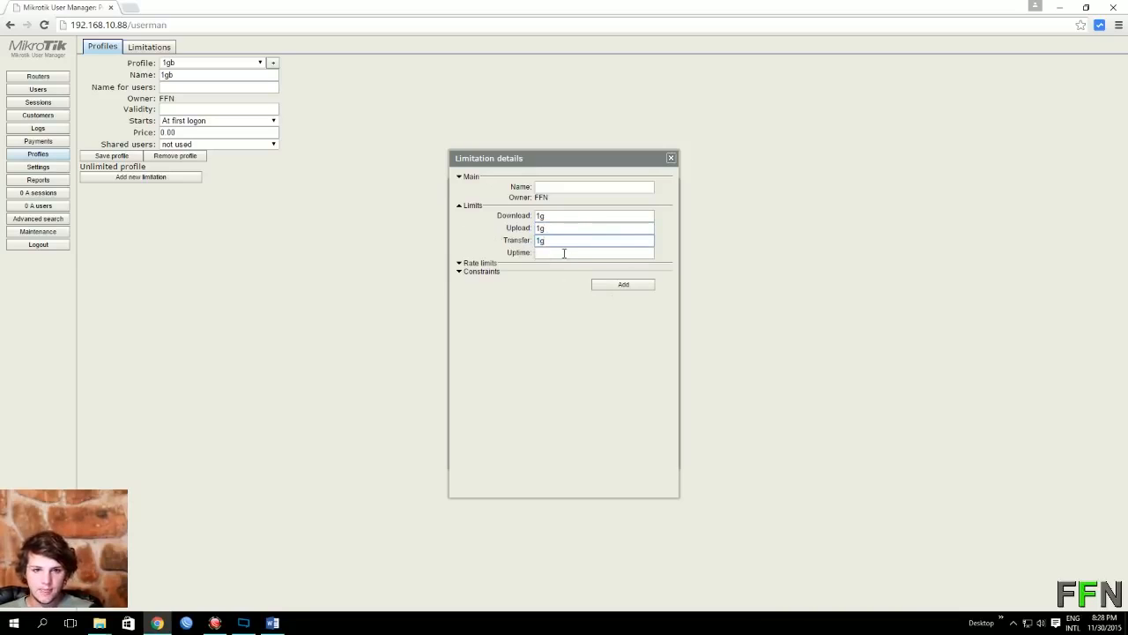
key("Tab")
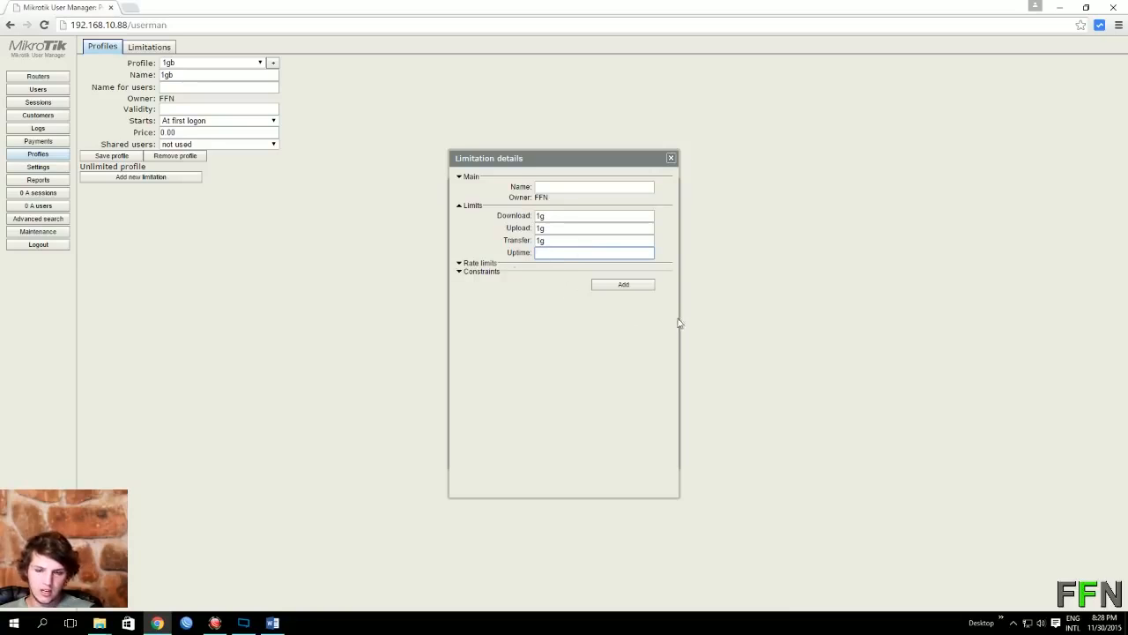
left_click(625, 288)
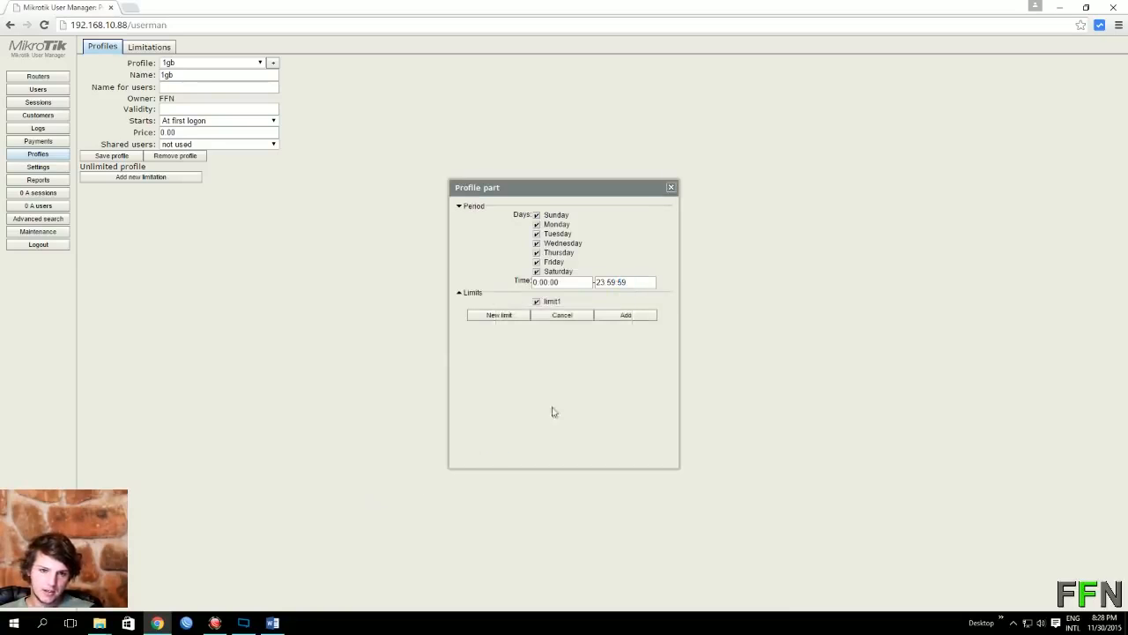
left_click(671, 187)
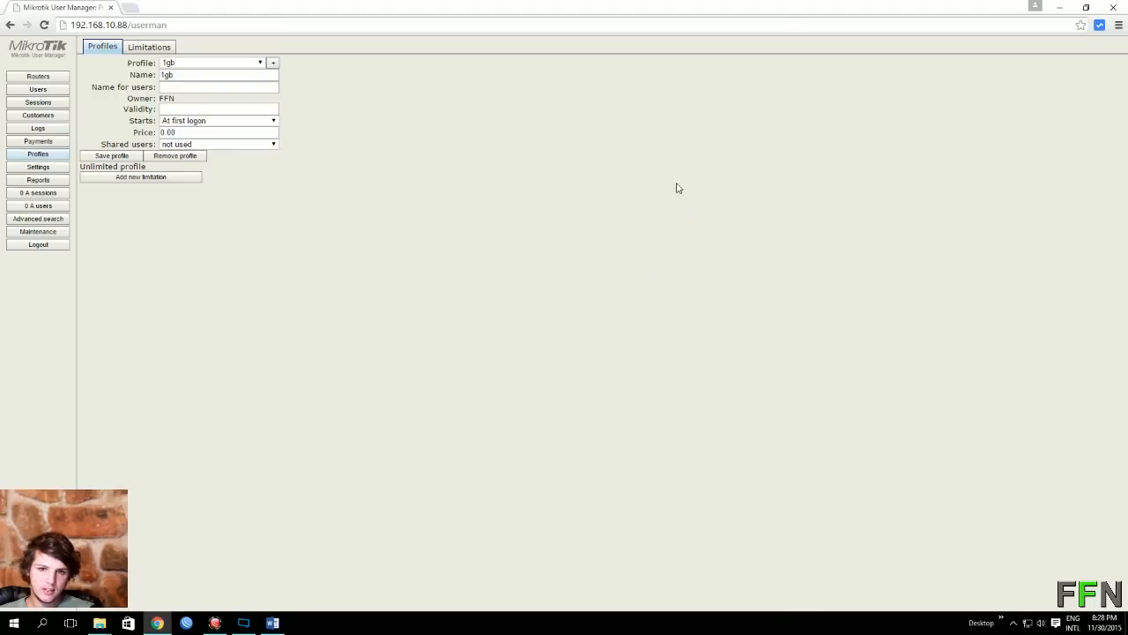
Step: Add one user named test with a password on the 1gb profile
left_click(39, 92)
left_click(94, 45)
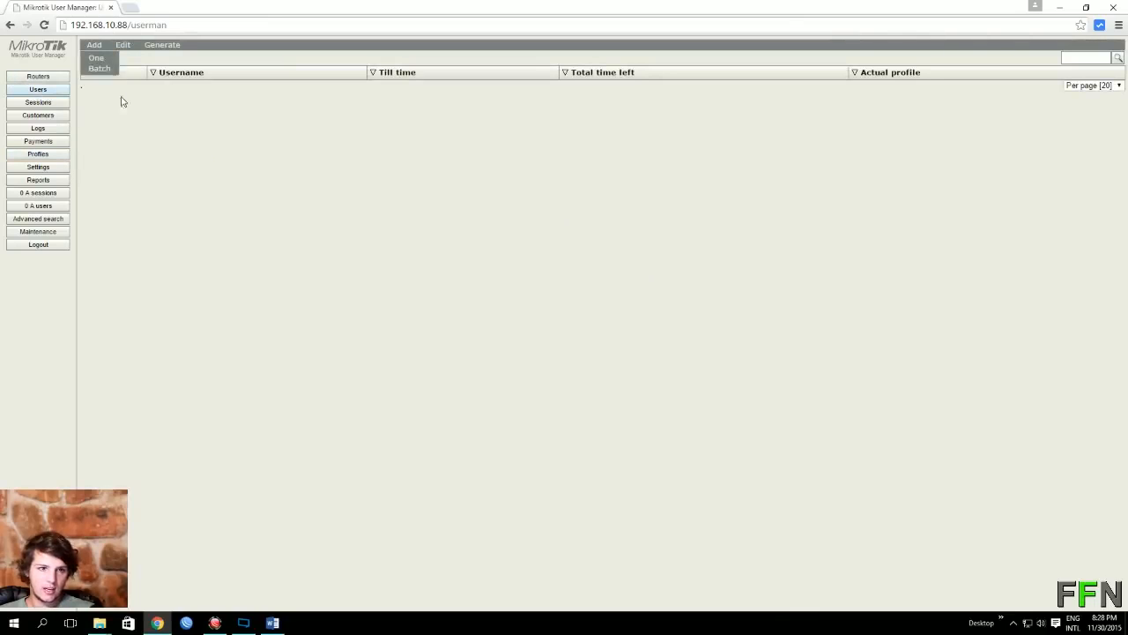
left_click(96, 57)
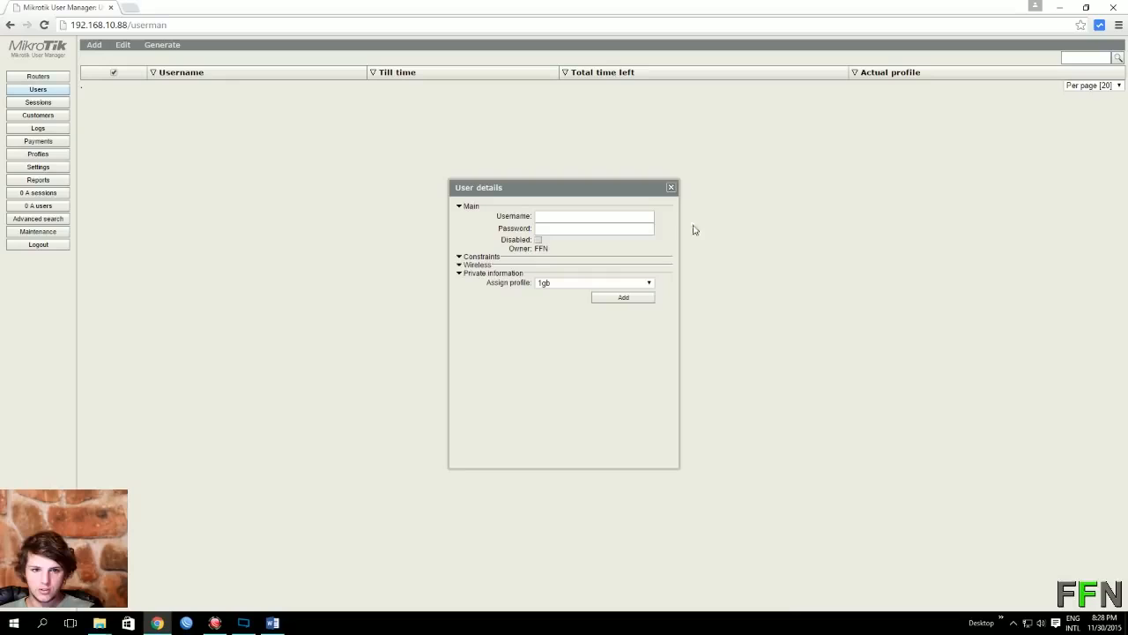
left_click(557, 216)
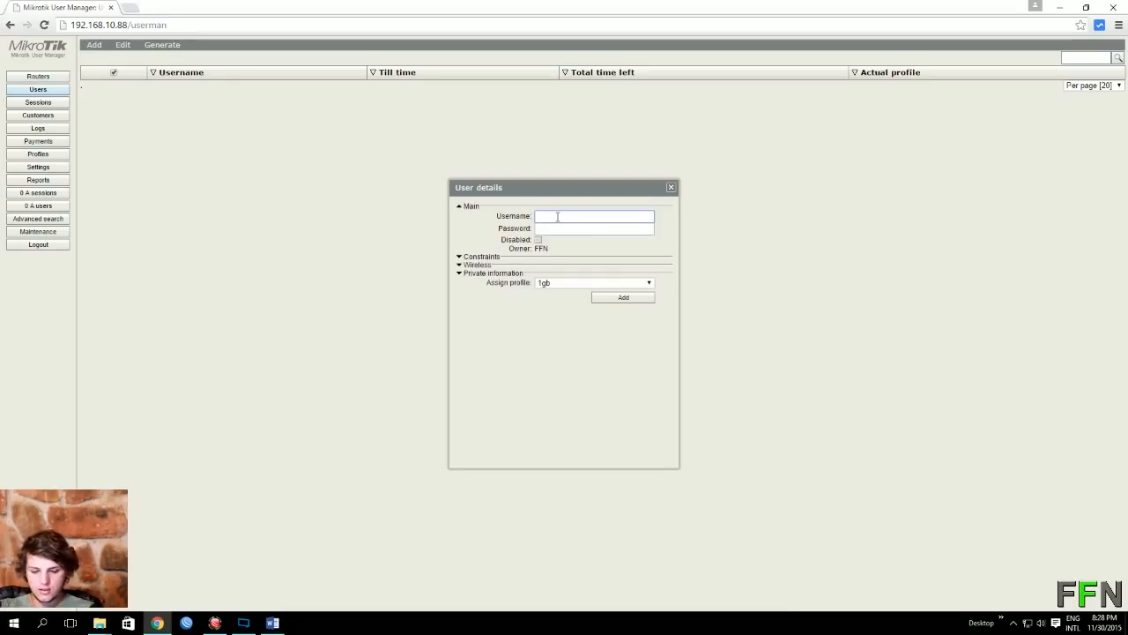
type("test")
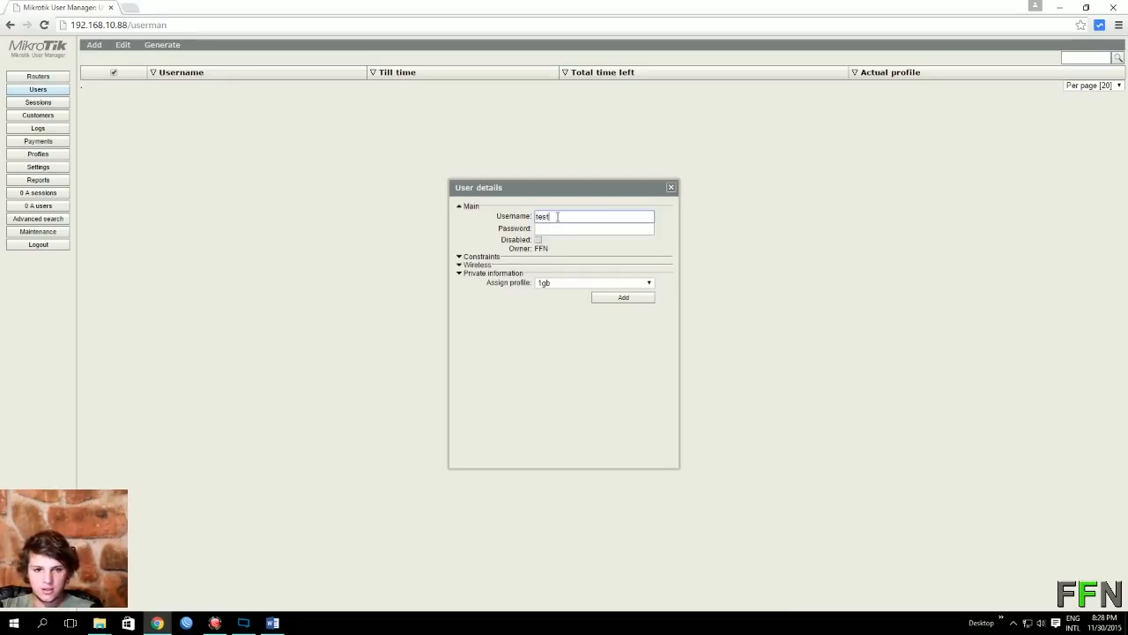
left_click(549, 228)
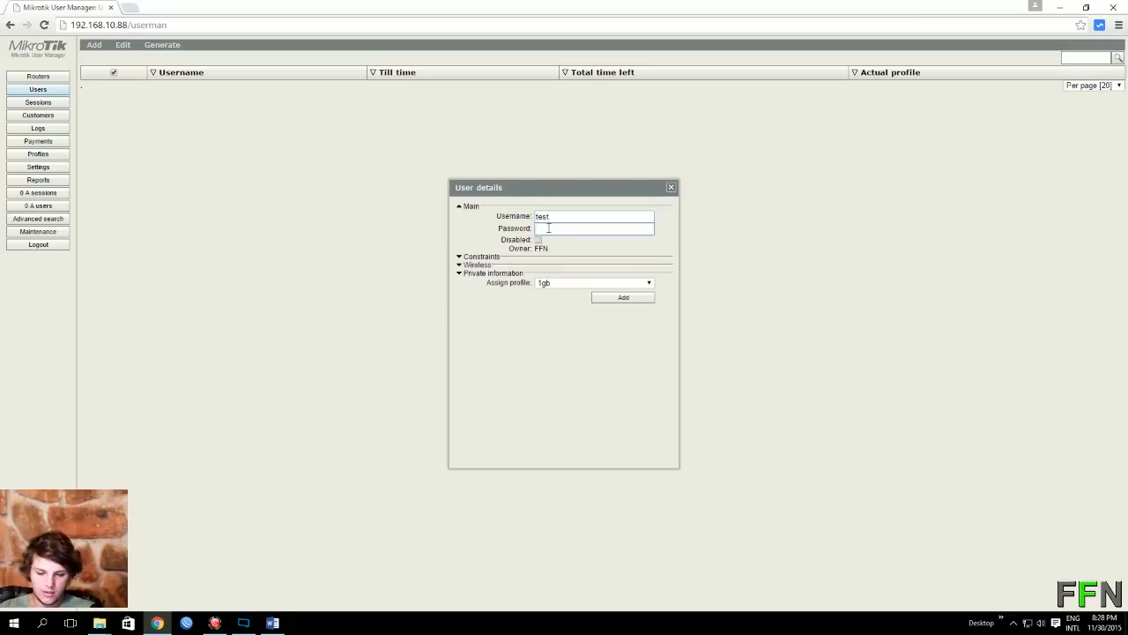
type("FFN")
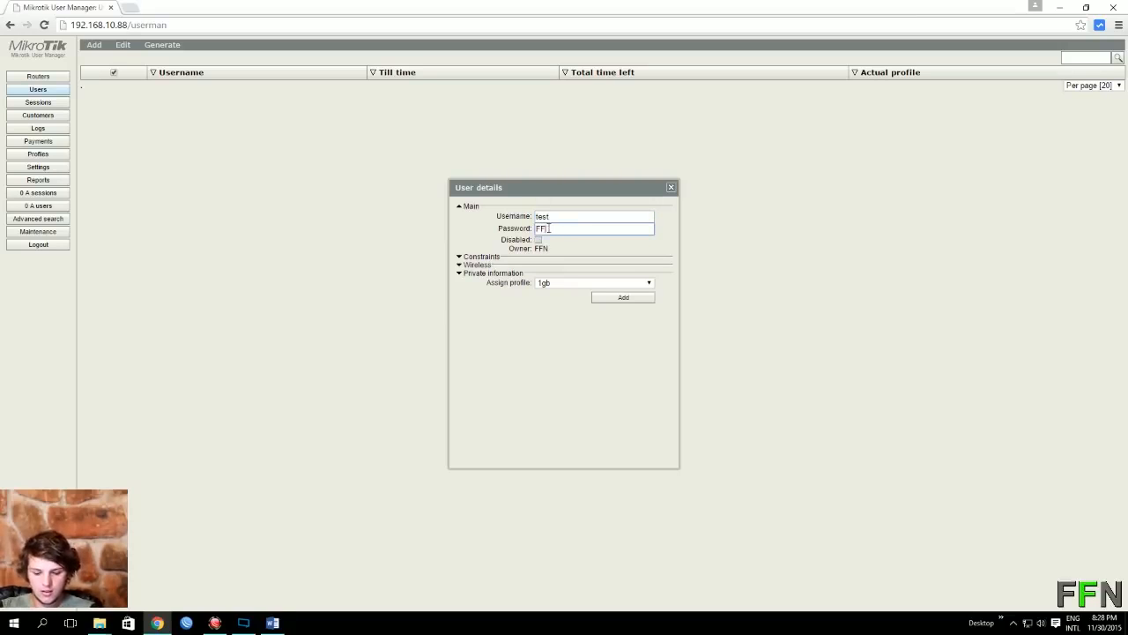
left_click(626, 298)
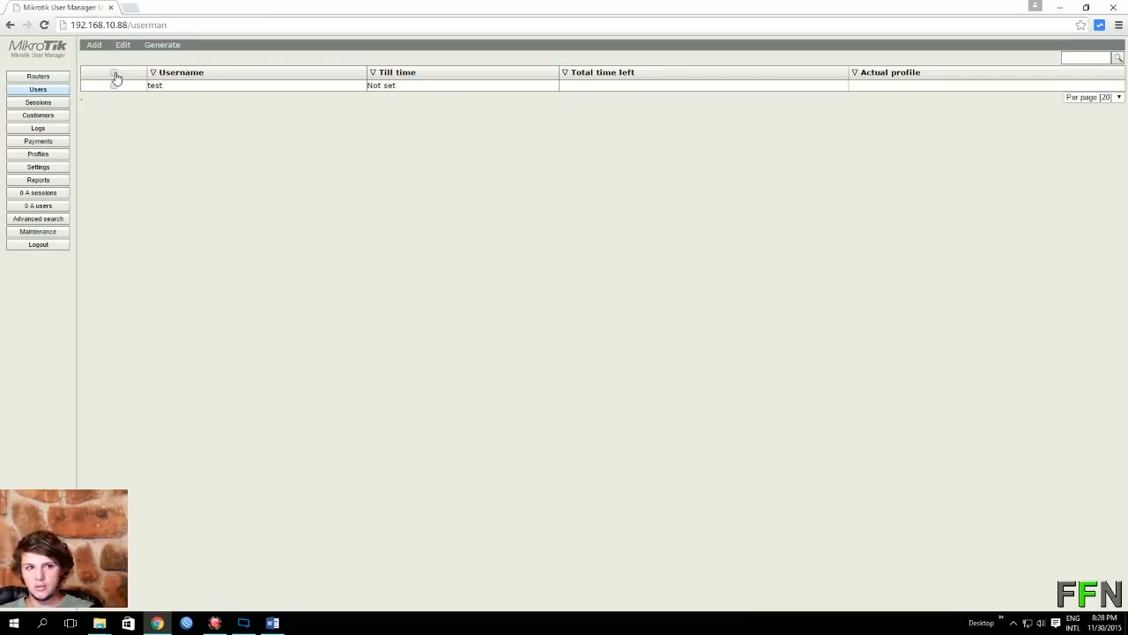
Step: Select the test user and enable the account
left_click(115, 78)
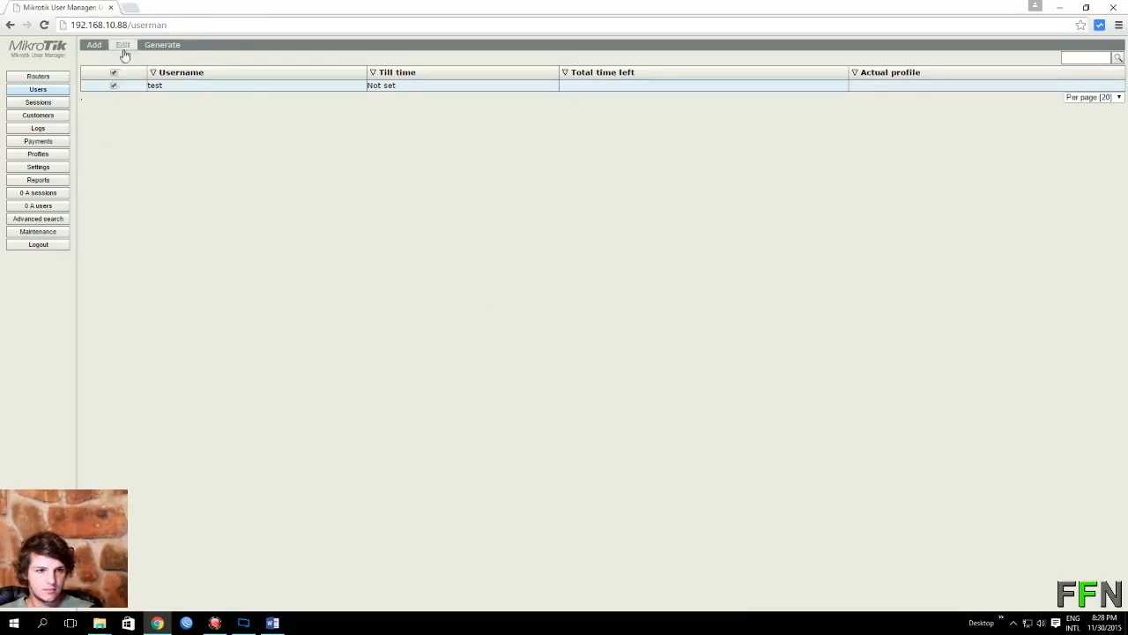
left_click(123, 45)
left_click(131, 68)
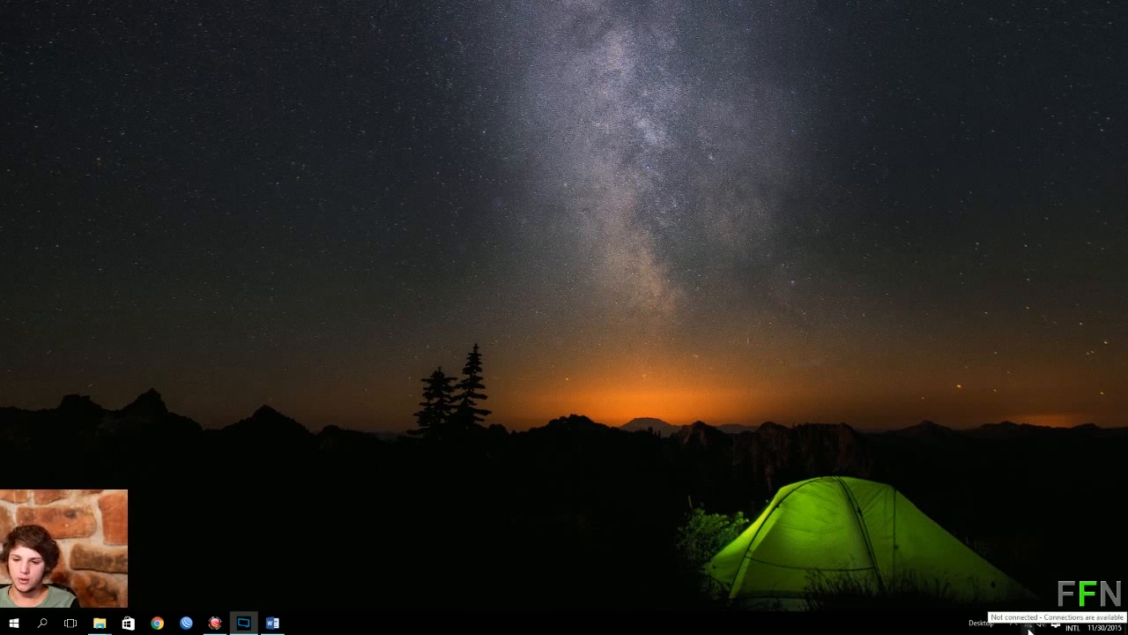
Step: Join the open FFN Wi-Fi network from the taskbar network list
left_click(1029, 631)
left_click(984, 357)
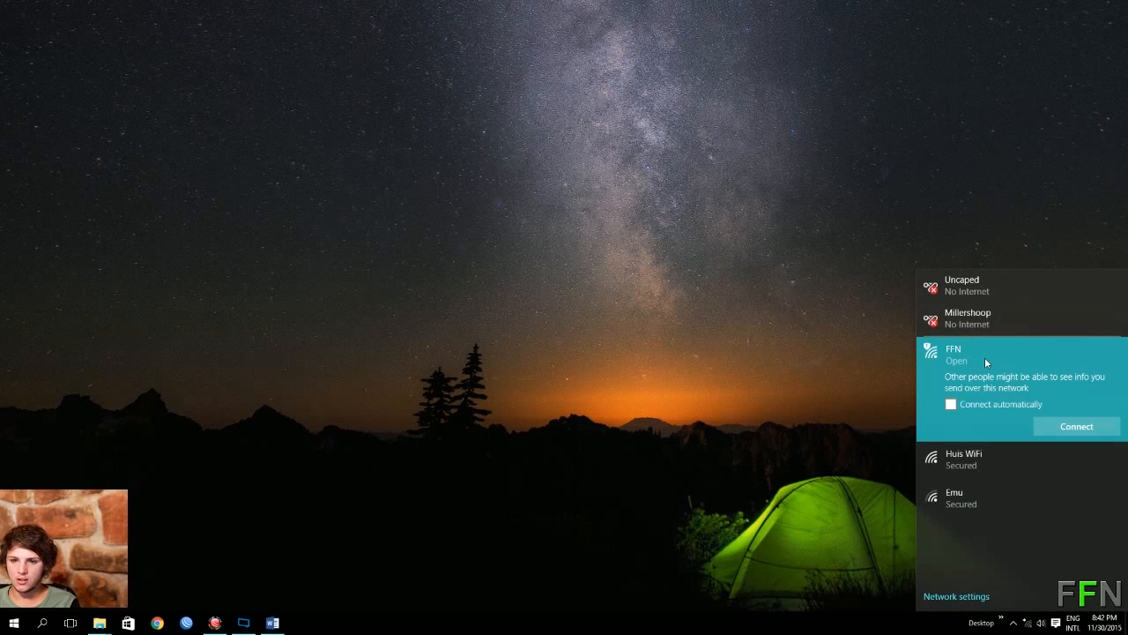
left_click(1065, 430)
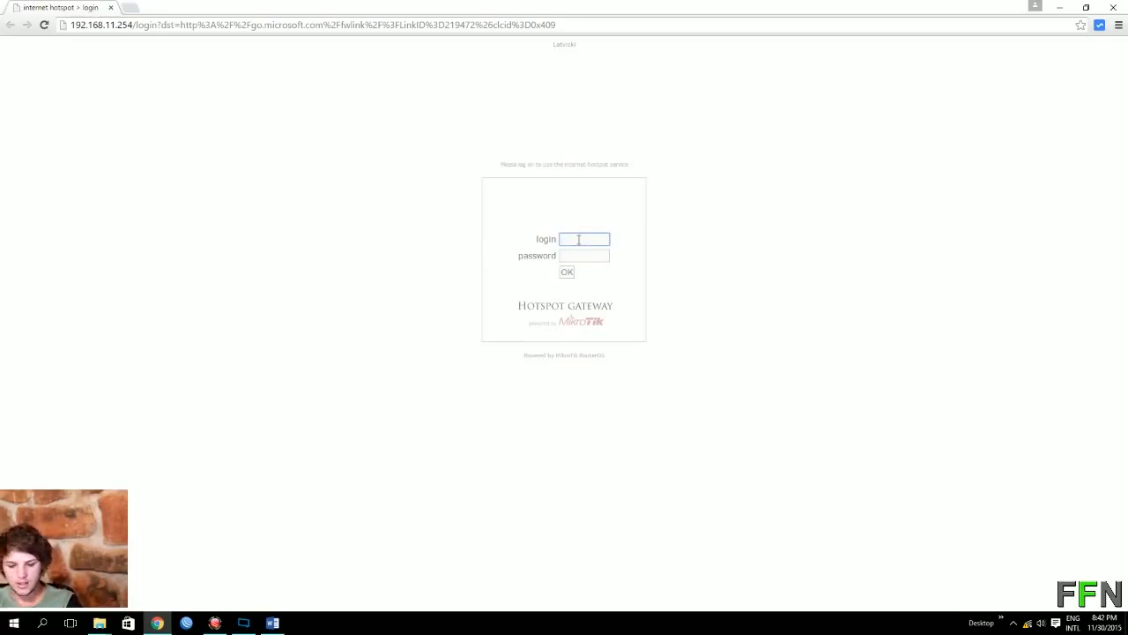
Step: Log in to the hotspot as test and move the status window to the page centre
type("test")
key("Tab")
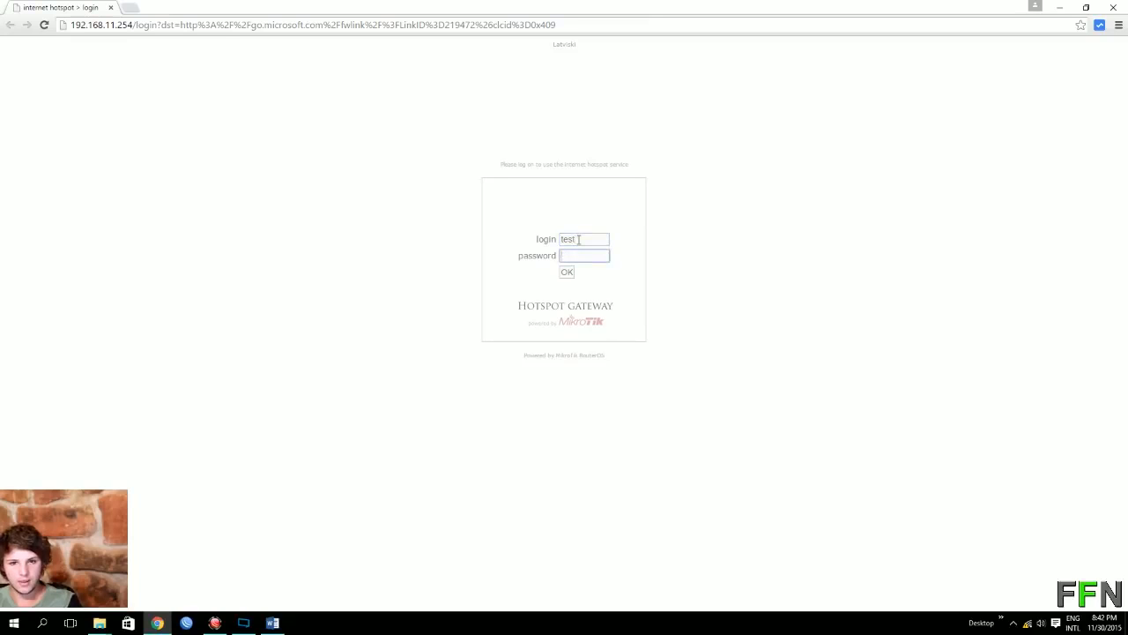
type("te")
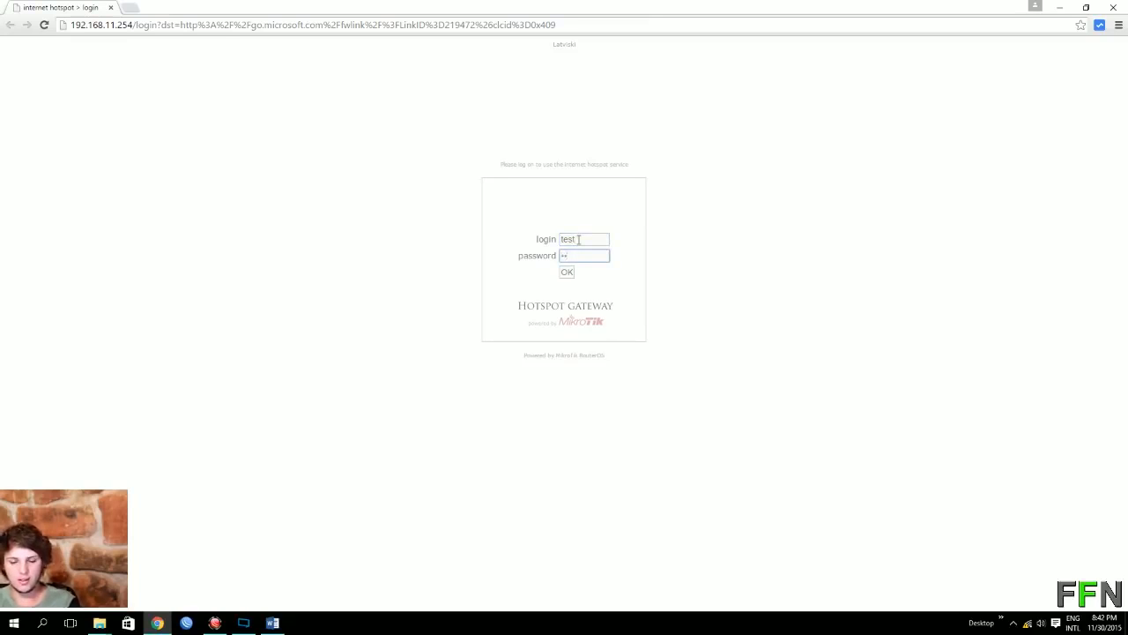
type("s")
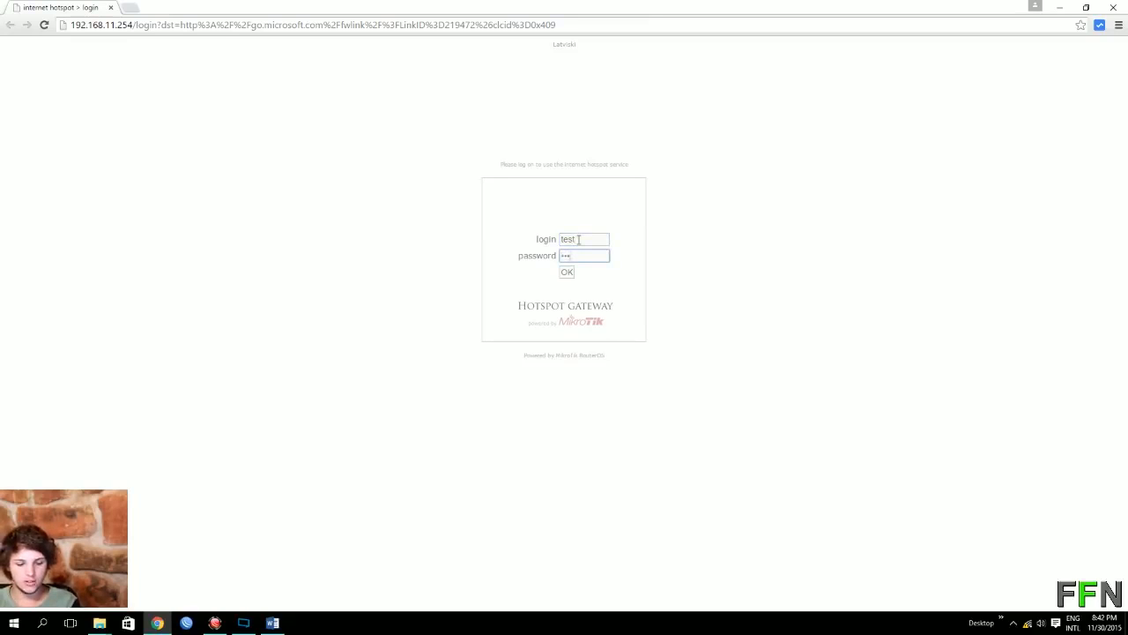
key("Return")
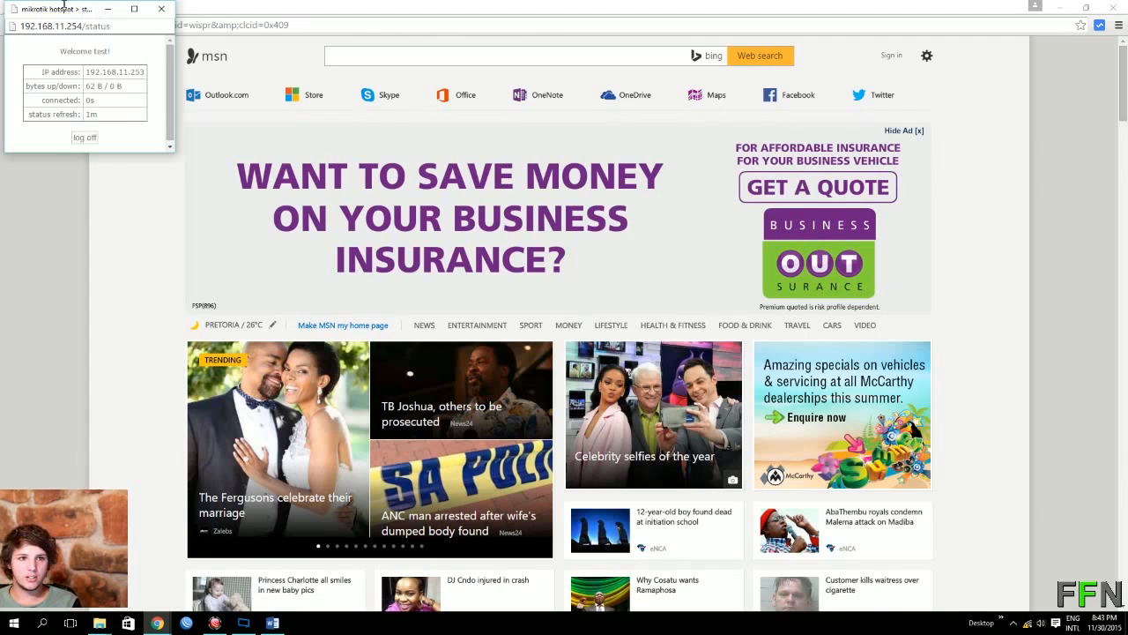
left_click_drag(63, 7, 540, 207)
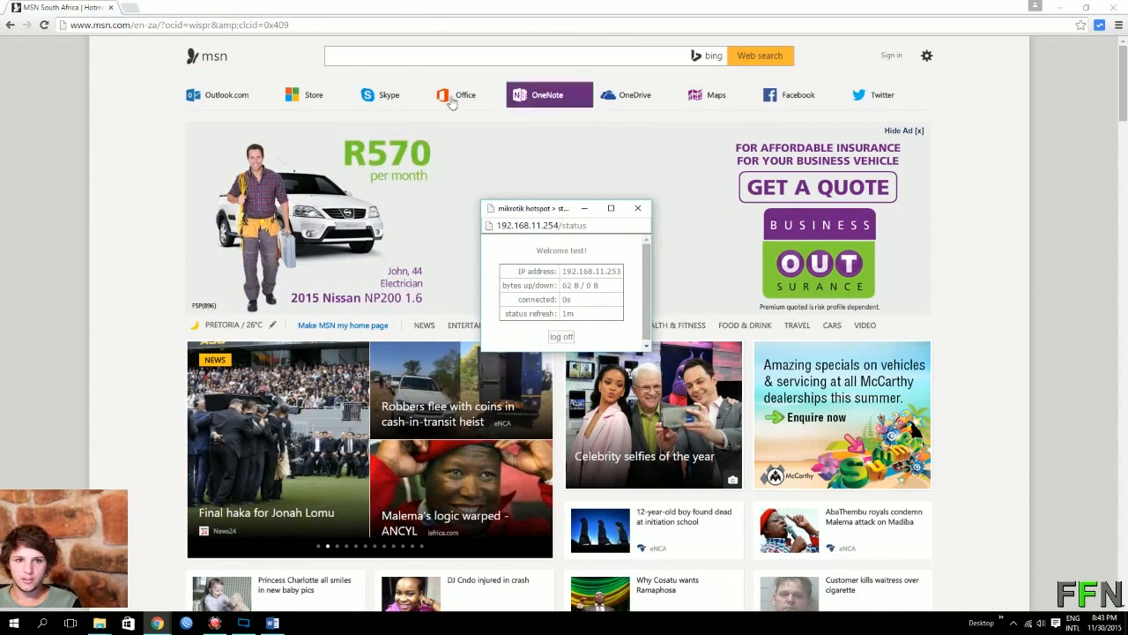
Step: Search Google for 2345678 in a new tab
left_click(131, 7)
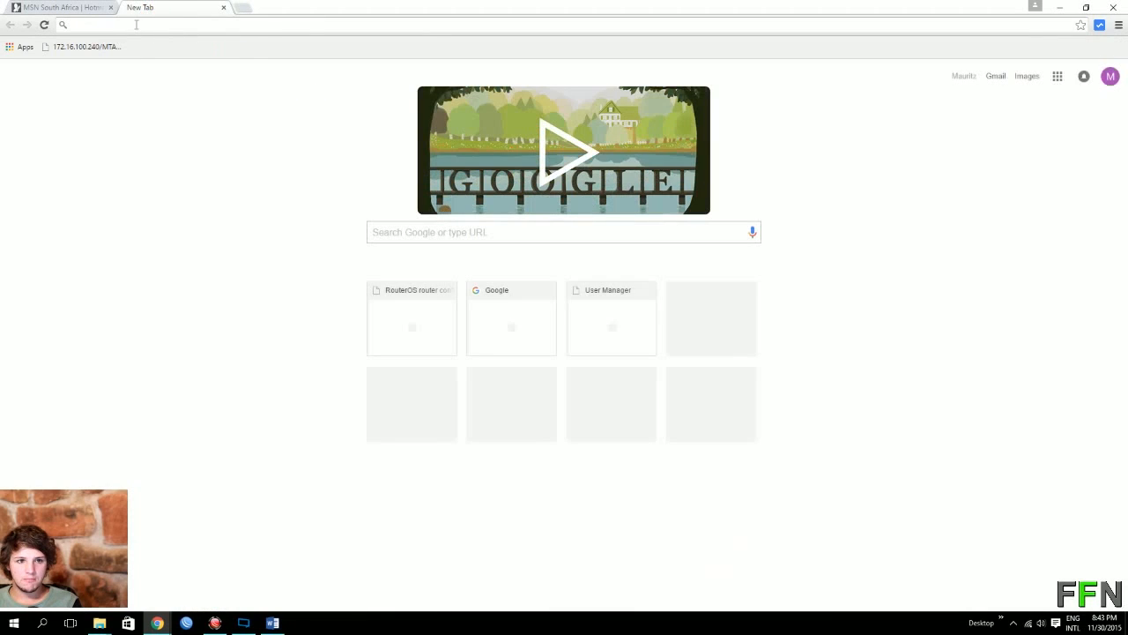
left_click(425, 230)
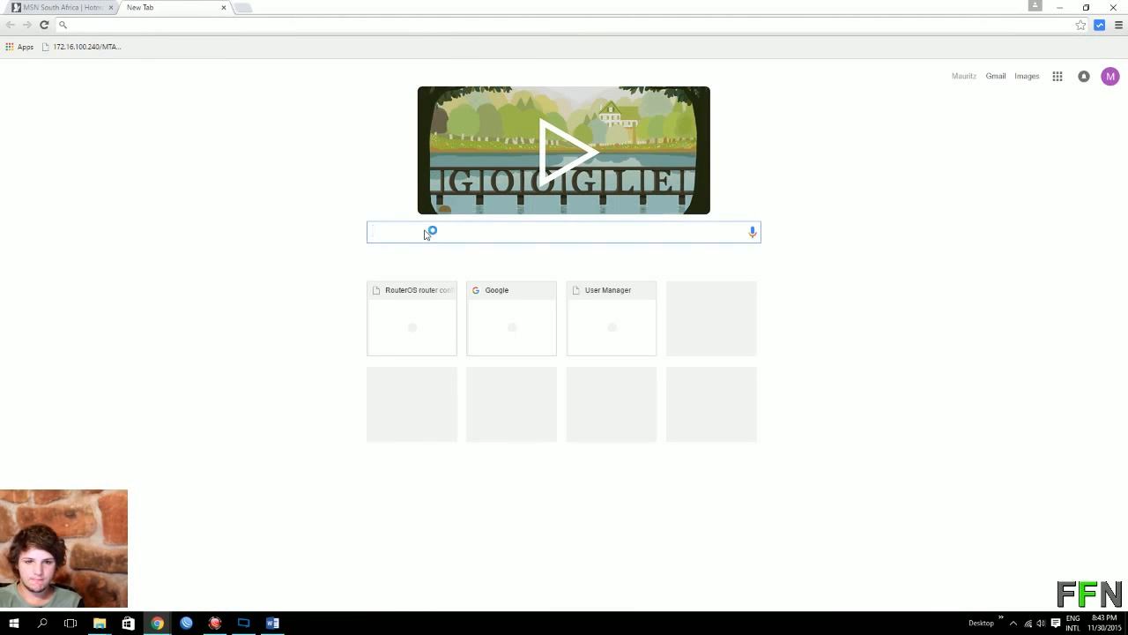
type("2345678")
key("Return")
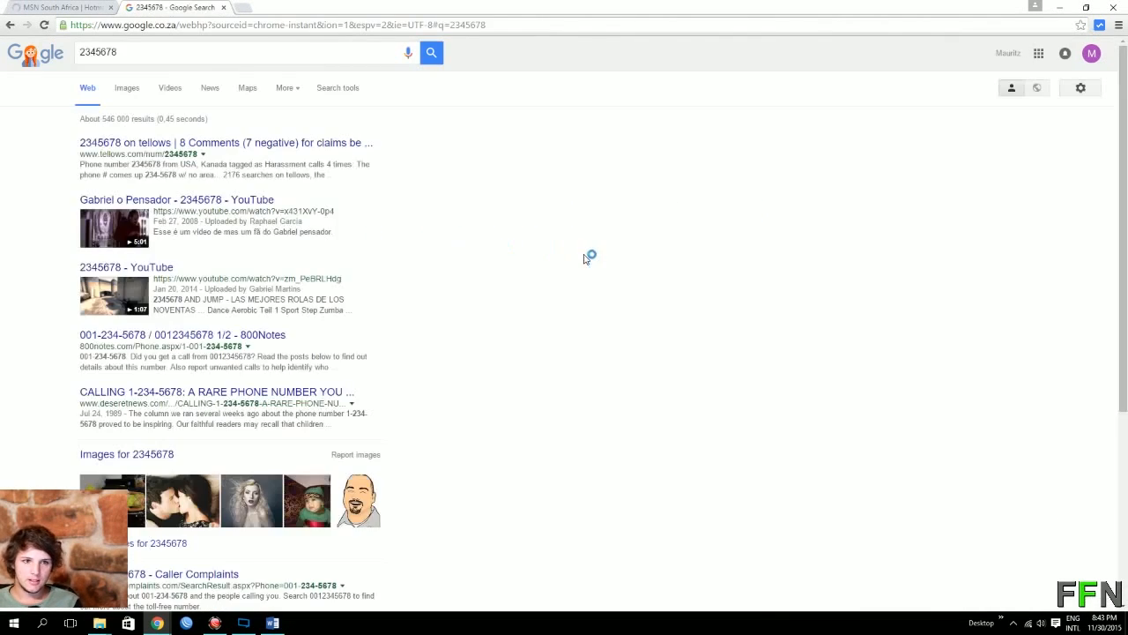